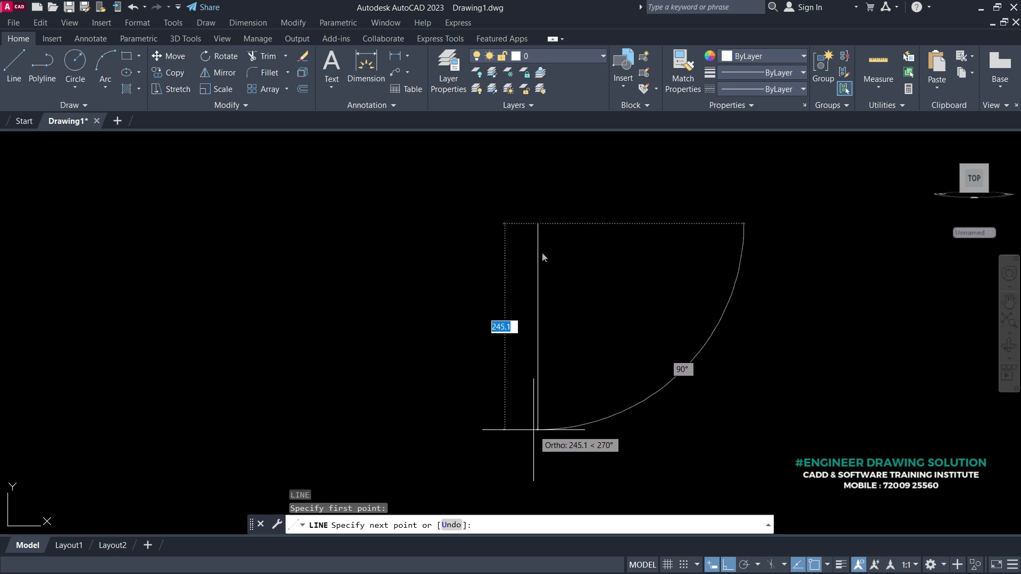
- Draw connected lines 170 down, 101 to the right and 30 up to form the profile's left, bottom and lower right edges
{"action": "type", "text": "170"}
{"action": "key", "text": "Return"}
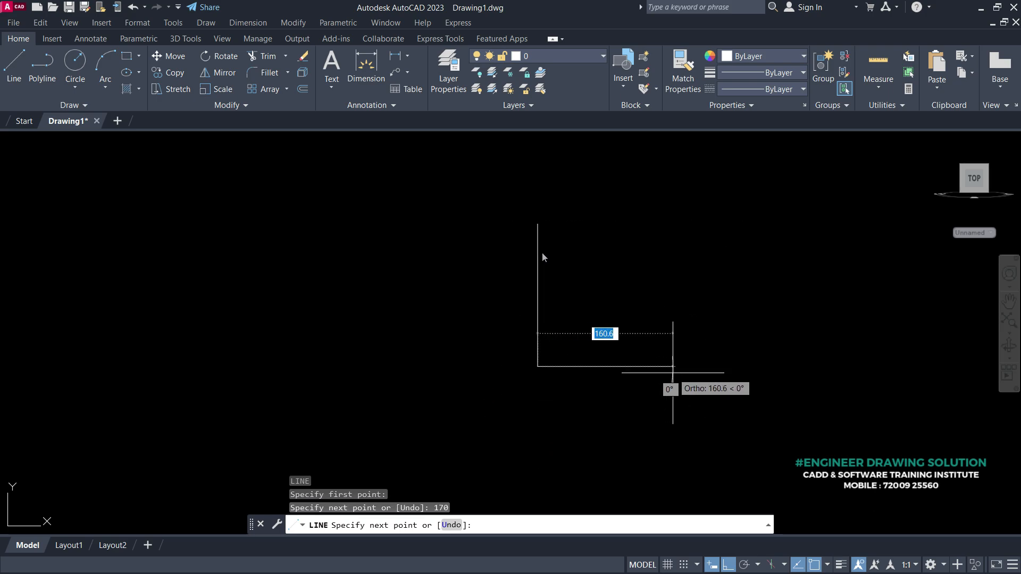
{"action": "middle_click_drag", "start_coordinate": [675, 365], "coordinate": [611, 354]}
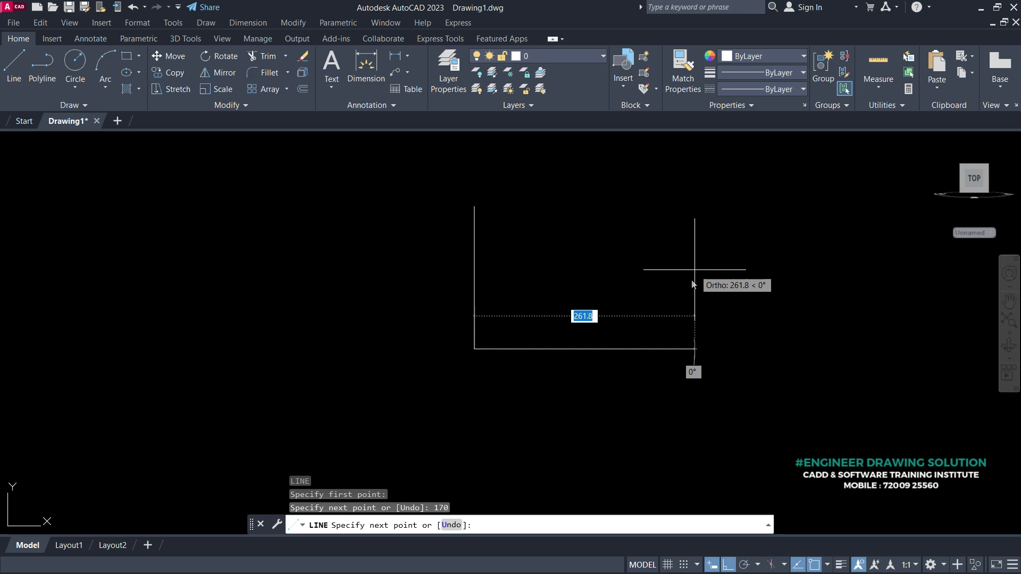
{"action": "key", "text": "Return"}
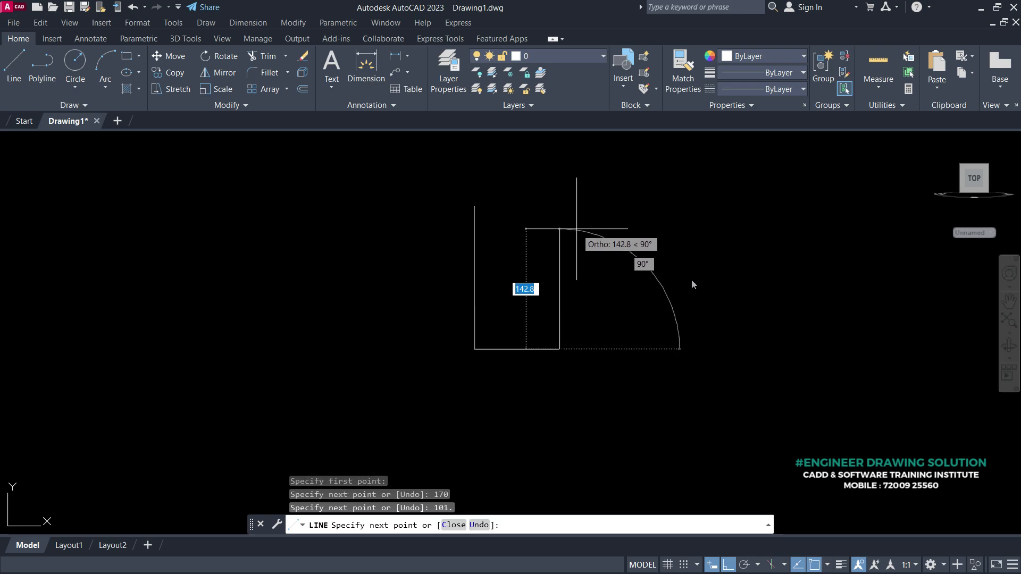
{"action": "scroll", "coordinate": [692, 285], "scroll_direction": "down", "scroll_amount": 2}
{"action": "type", "text": "30"}
{"action": "key", "text": "Return"}
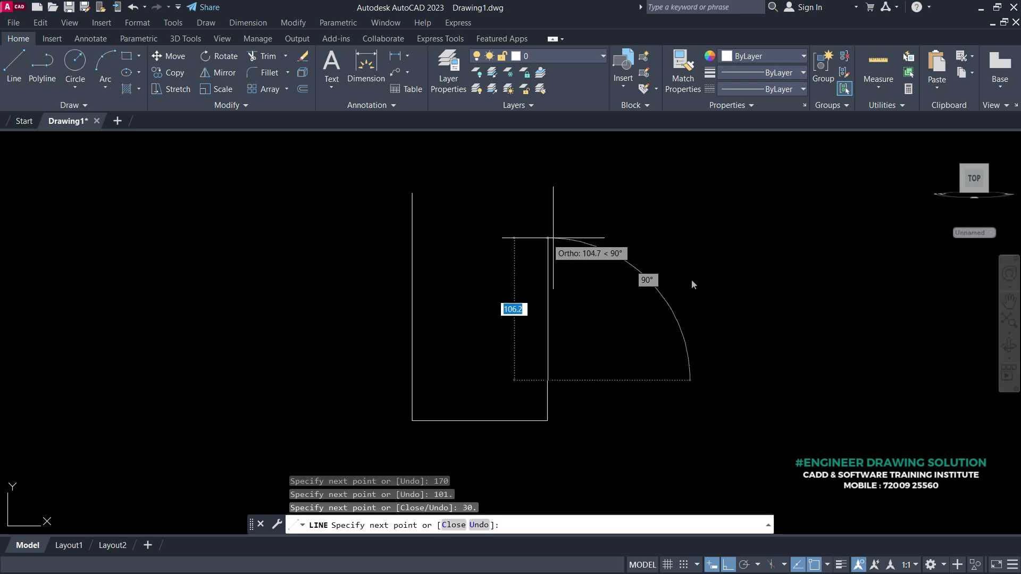
{"action": "key", "text": "Return"}
- Draw lines from the upper end of the 170 edge, 101 to the right and 30 down
{"action": "key", "text": "Return"}
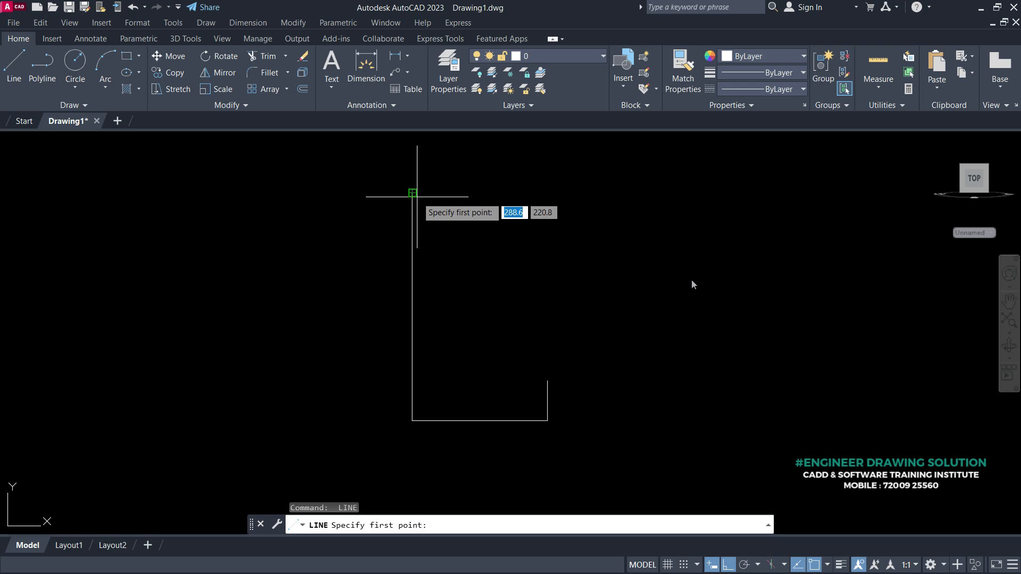
{"action": "left_click", "coordinate": [413, 194]}
{"action": "type", "text": "101"}
{"action": "key", "text": "Return"}
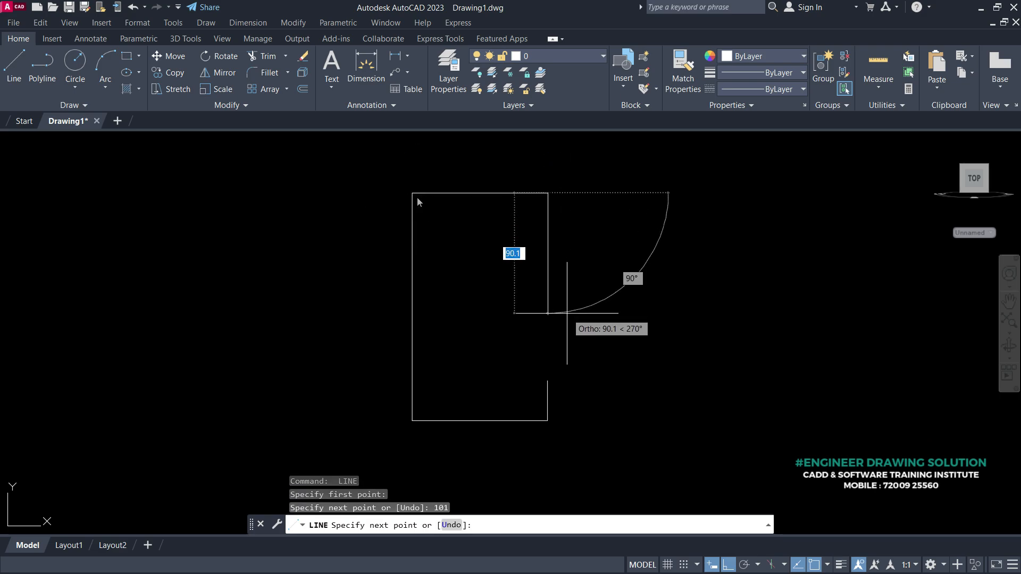
{"action": "type", "text": "30"}
{"action": "key", "text": "Return"}
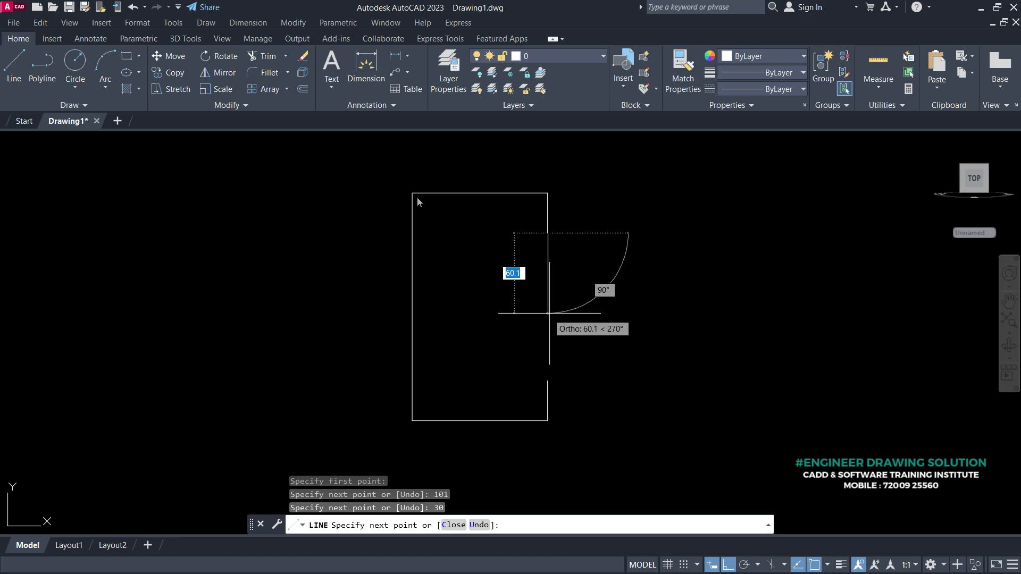
{"action": "key", "text": "Return"}
- Offset the profile's left vertical edge 28 toward the inside
{"action": "type", "text": "o"}
{"action": "key", "text": "Return"}
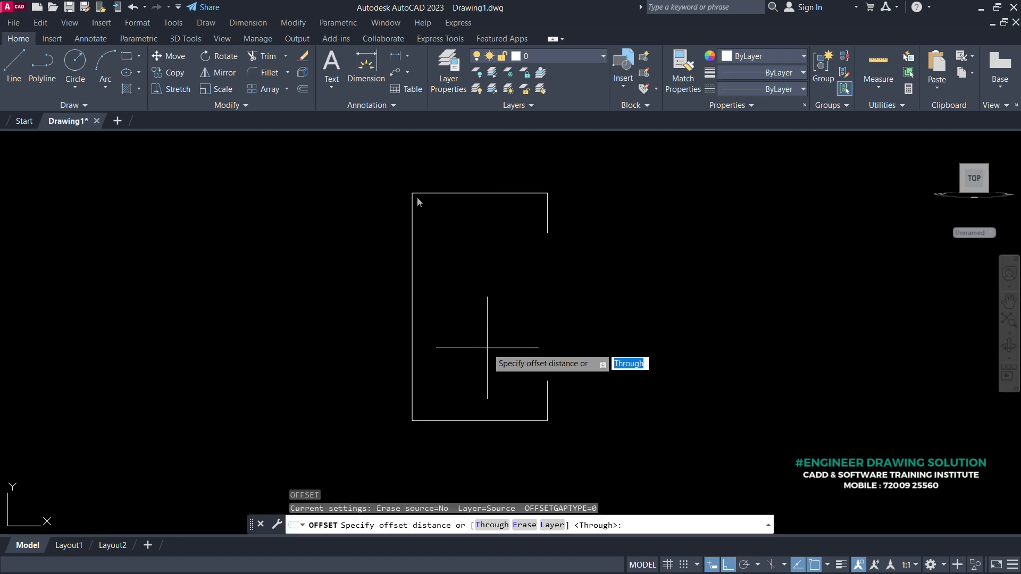
{"action": "type", "text": "28"}
{"action": "key", "text": "Return"}
{"action": "left_click", "coordinate": [413, 282]}
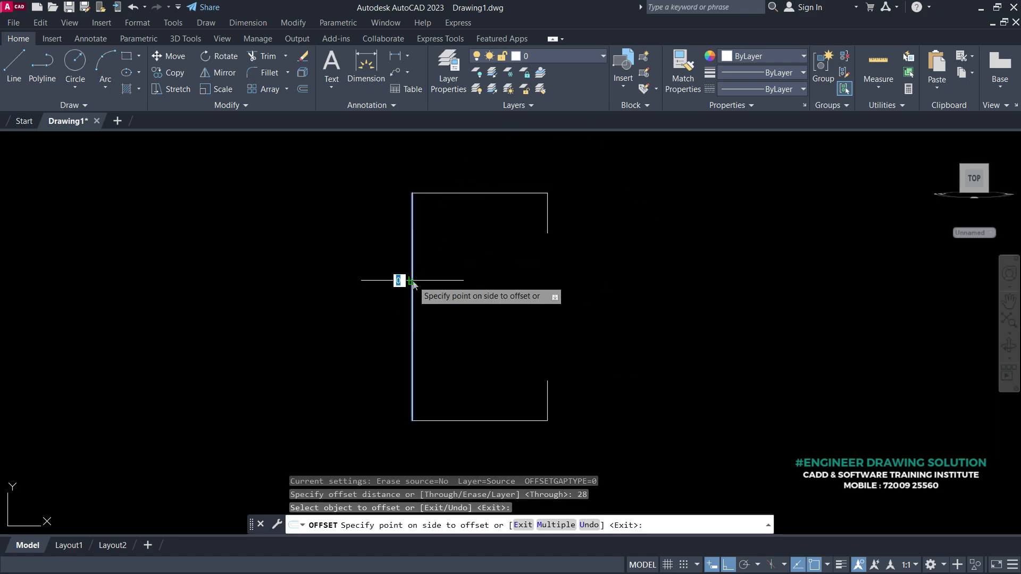
{"action": "left_click", "coordinate": [536, 286]}
{"action": "key", "text": "Return"}
- Draw horizontal lines from the free ends of both short right edges to the inner vertical line, closing the two arms
{"action": "type", "text": "l"}
{"action": "key", "text": "Return"}
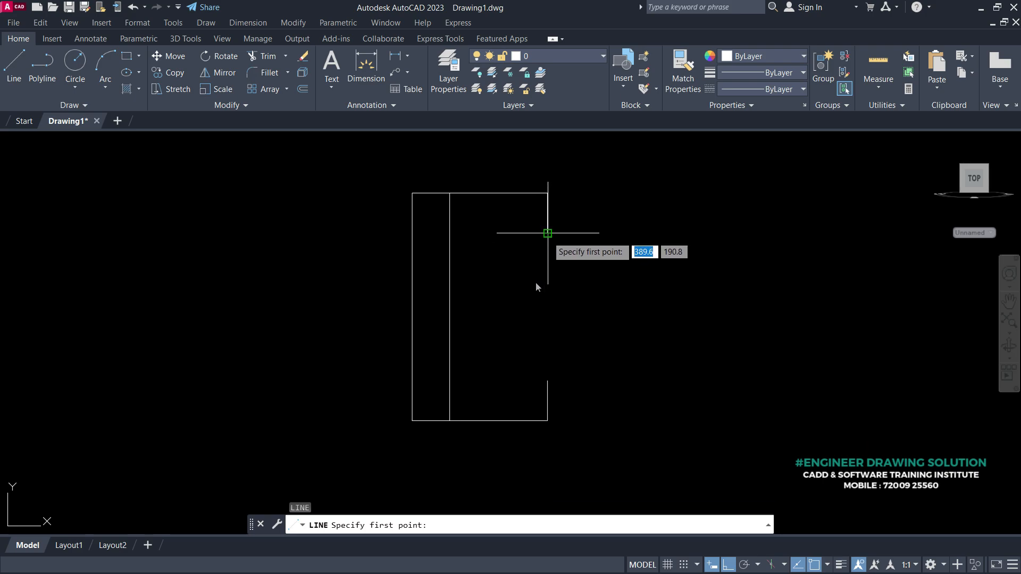
{"action": "left_click", "coordinate": [547, 232]}
{"action": "left_click", "coordinate": [451, 232]}
{"action": "key", "text": "Return"}
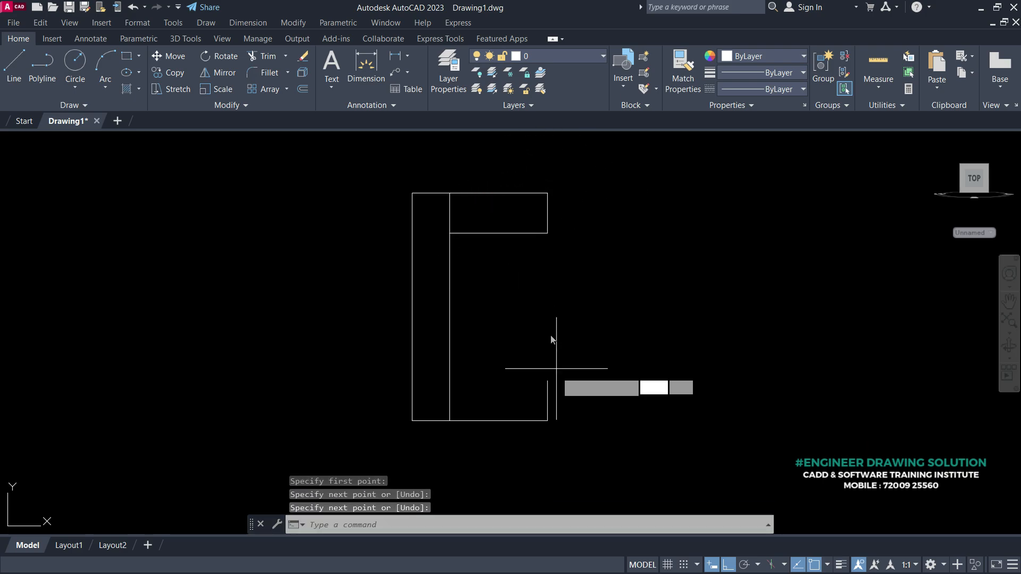
{"action": "key", "text": "Return"}
{"action": "left_click", "coordinate": [548, 381]}
{"action": "left_click", "coordinate": [450, 380]}
{"action": "key", "text": "Return"}
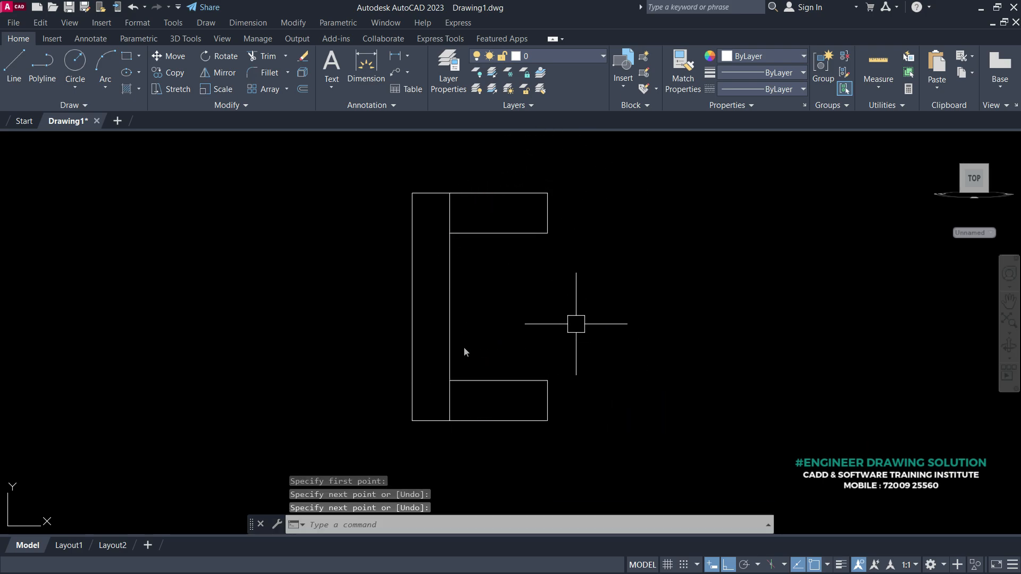
- Offset the inner vertical line 35 to the right to mark the hole centre line through both arms
{"action": "mouse_move", "coordinate": [533, 327]}
{"action": "middle_mouse_down"}
{"action": "mouse_move", "coordinate": [499, 316]}
{"action": "mouse_move", "coordinate": [563, 358]}
{"action": "middle_mouse_up"}
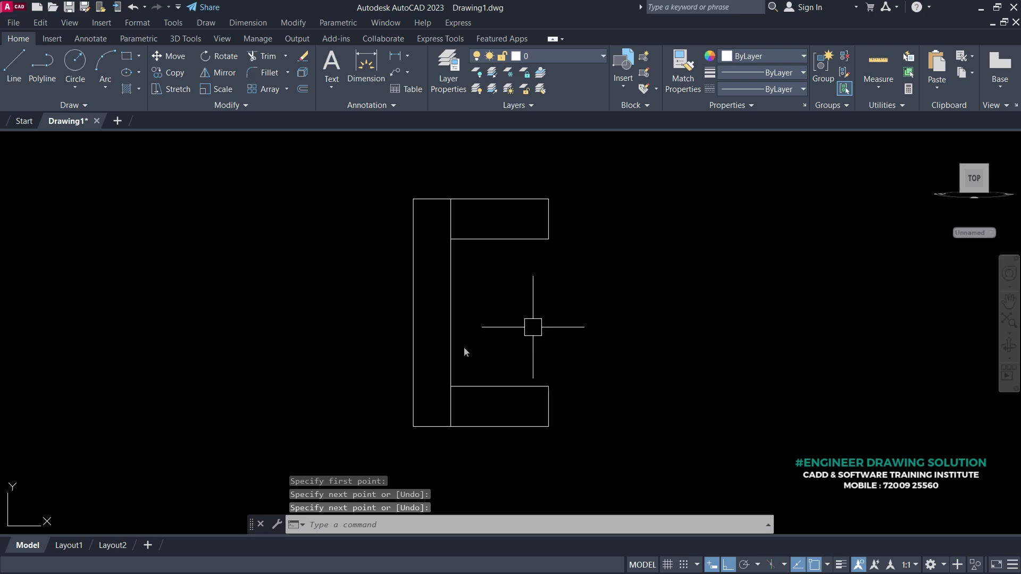
{"action": "type", "text": "o"}
{"action": "key", "text": "Return"}
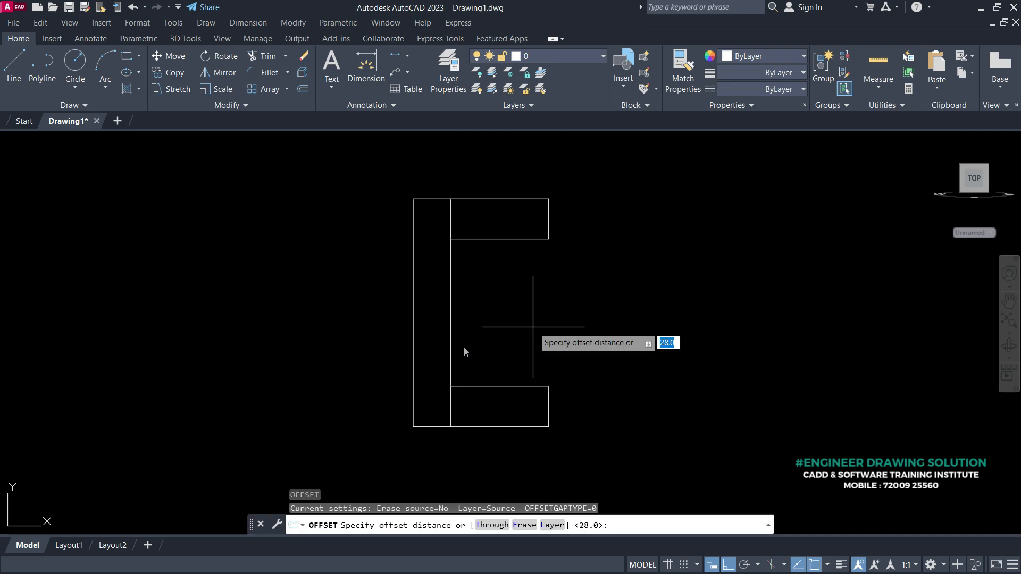
{"action": "type", "text": "35"}
{"action": "key", "text": "Return"}
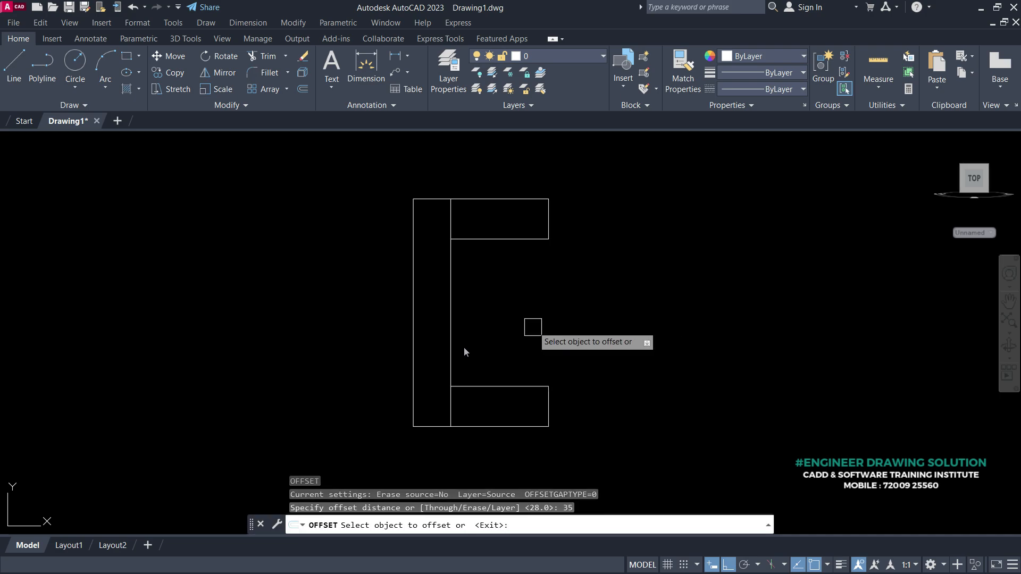
{"action": "left_click", "coordinate": [453, 311]}
{"action": "left_click", "coordinate": [551, 304]}
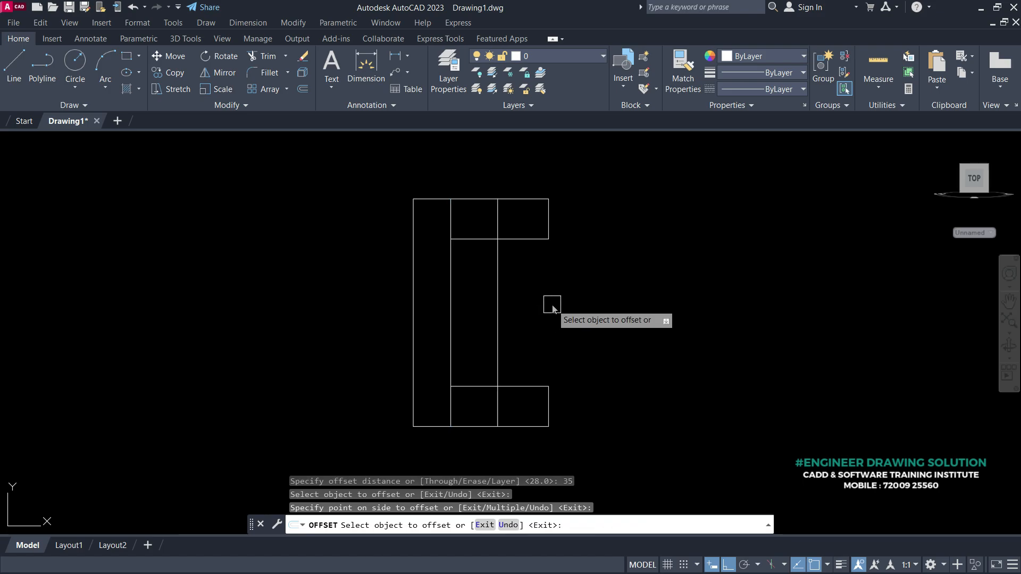
{"action": "key", "text": "Return"}
- Offset the vertical hole centre line 15 to both sides
{"action": "middle_click_drag", "start_coordinate": [531, 294], "coordinate": [553, 347]}
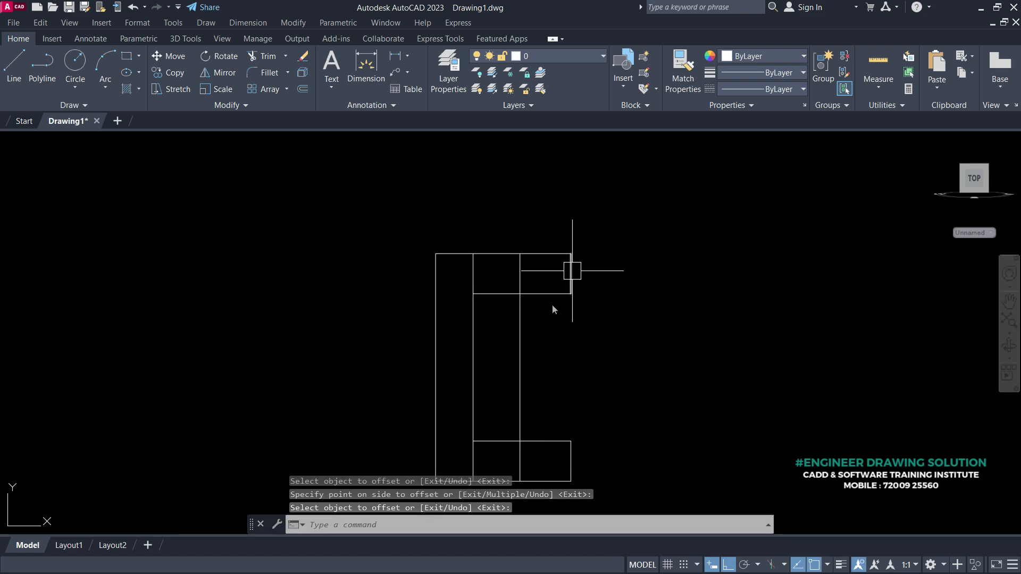
{"action": "type", "text": "o"}
{"action": "key", "text": "Return"}
{"action": "type", "text": "15"}
{"action": "key", "text": "Return"}
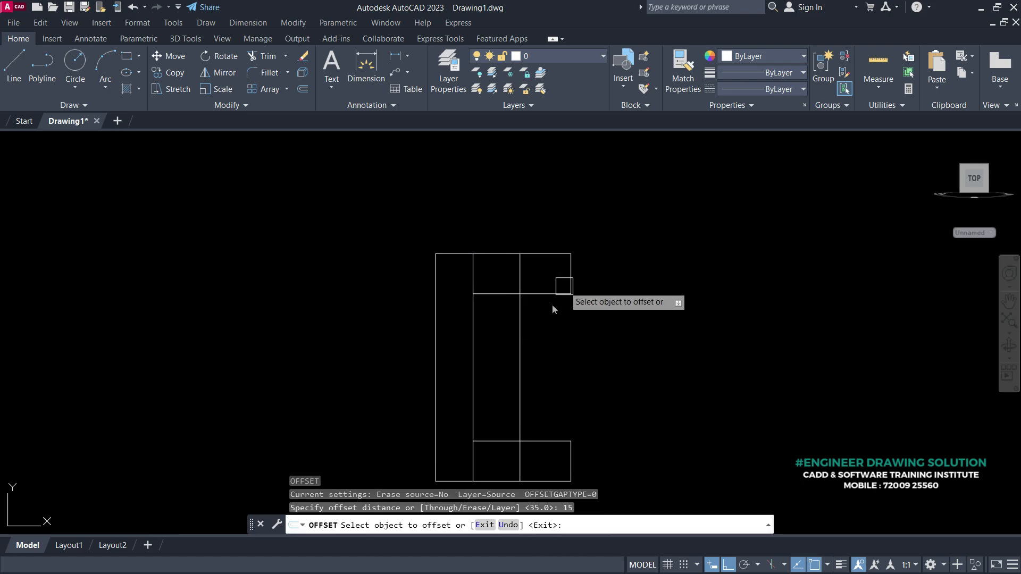
{"action": "left_click", "coordinate": [521, 318]}
{"action": "left_click", "coordinate": [482, 321]}
{"action": "left_click", "coordinate": [524, 344]}
{"action": "left_click", "coordinate": [588, 335]}
{"action": "key", "text": "Return"}
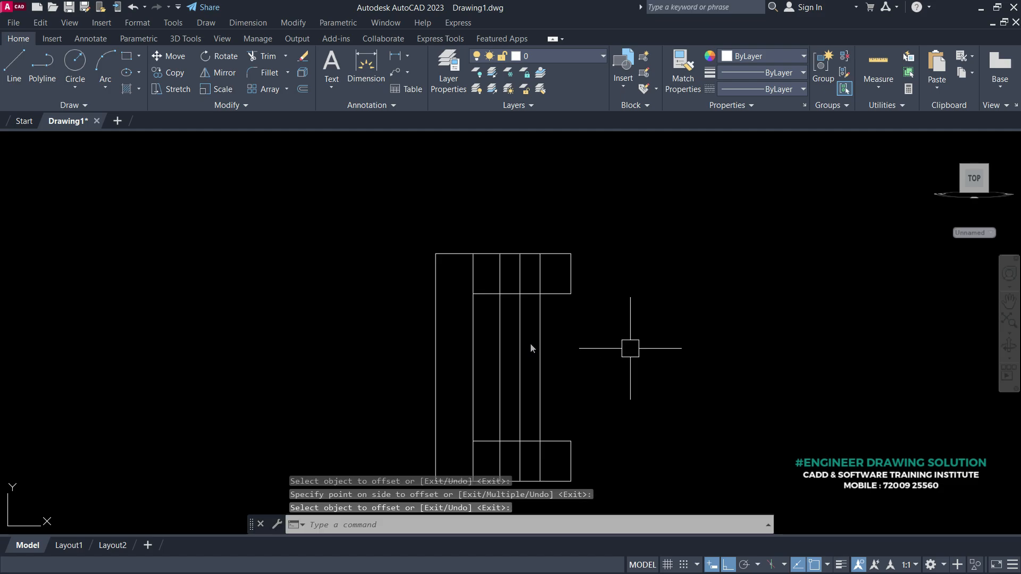
- Trim the two hole edge lines between the upper and lower arms
{"action": "type", "text": "tr"}
{"action": "key", "text": "Return"}
{"action": "left_click", "coordinate": [540, 356]}
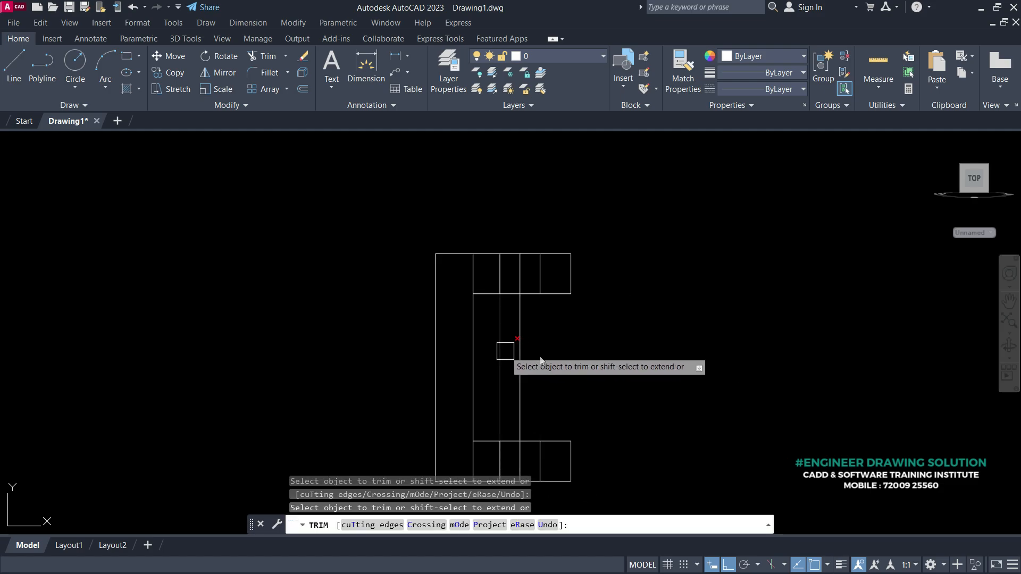
{"action": "left_click", "coordinate": [499, 351]}
{"action": "key", "text": "Return"}
- Draw a 55 long horizontal line to the left from the midpoint of the profile's left edge
{"action": "middle_click_drag", "start_coordinate": [519, 346], "coordinate": [672, 351]}
{"action": "middle_click_drag", "start_coordinate": [604, 315], "coordinate": [663, 326]}
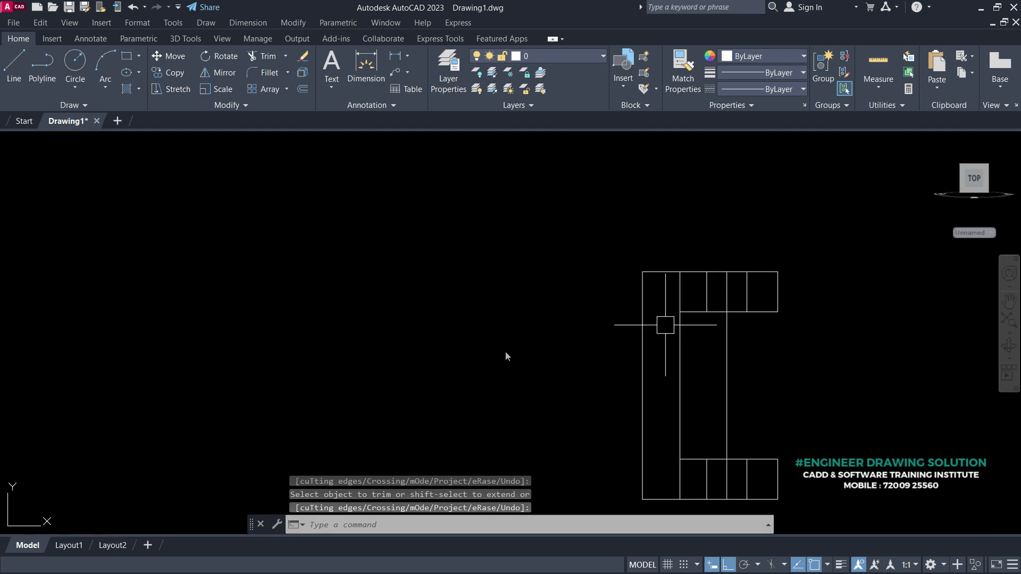
{"action": "type", "text": "l"}
{"action": "key", "text": "Return"}
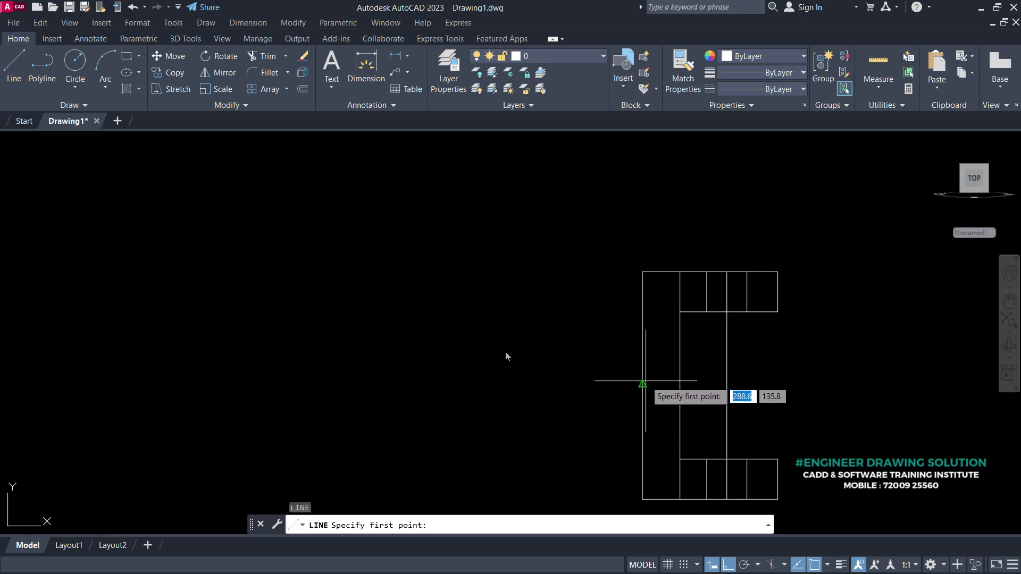
{"action": "left_click", "coordinate": [642, 385]}
{"action": "type", "text": "55"}
{"action": "key", "text": "Return"}
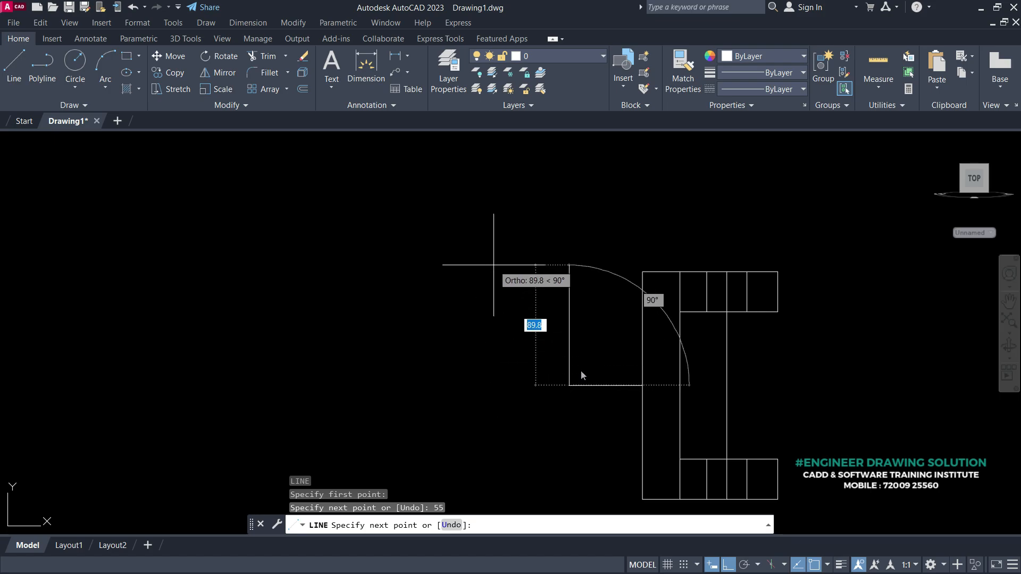
{"action": "key", "text": "Escape"}
- Offset the 55 long horizontal line 45 above and below
{"action": "middle_click_drag", "start_coordinate": [652, 405], "coordinate": [585, 384]}
{"action": "middle_click_drag", "start_coordinate": [529, 361], "coordinate": [634, 382]}
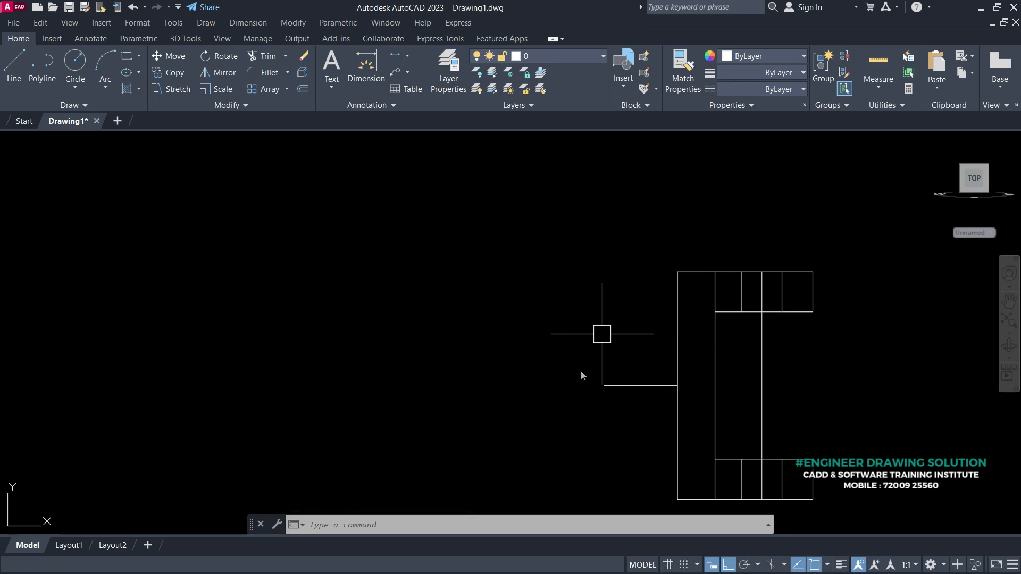
{"action": "mouse_move", "coordinate": [679, 365]}
{"action": "middle_mouse_down"}
{"action": "mouse_move", "coordinate": [617, 348]}
{"action": "mouse_move", "coordinate": [619, 376]}
{"action": "middle_mouse_up"}
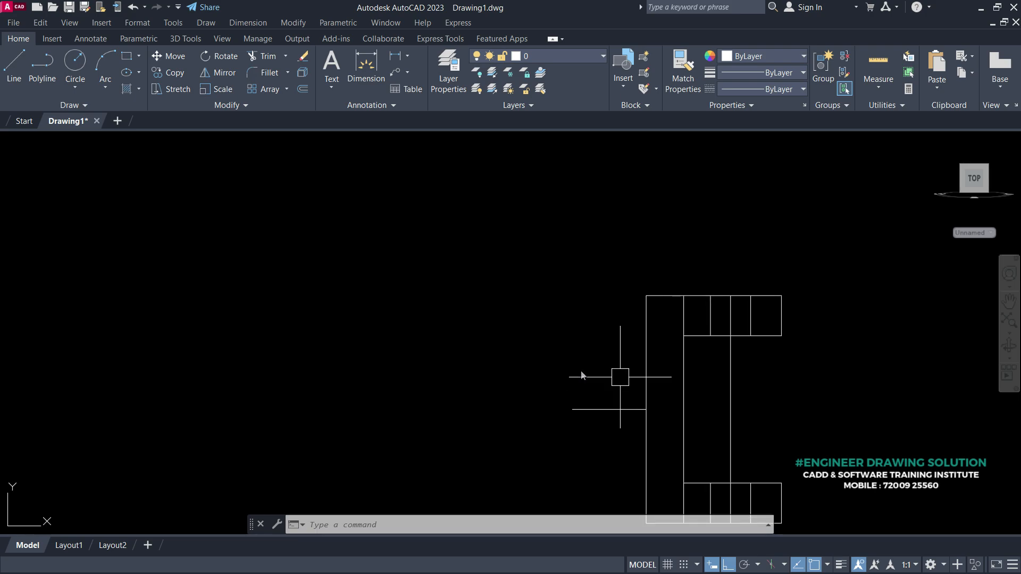
{"action": "type", "text": "o"}
{"action": "key", "text": "Return"}
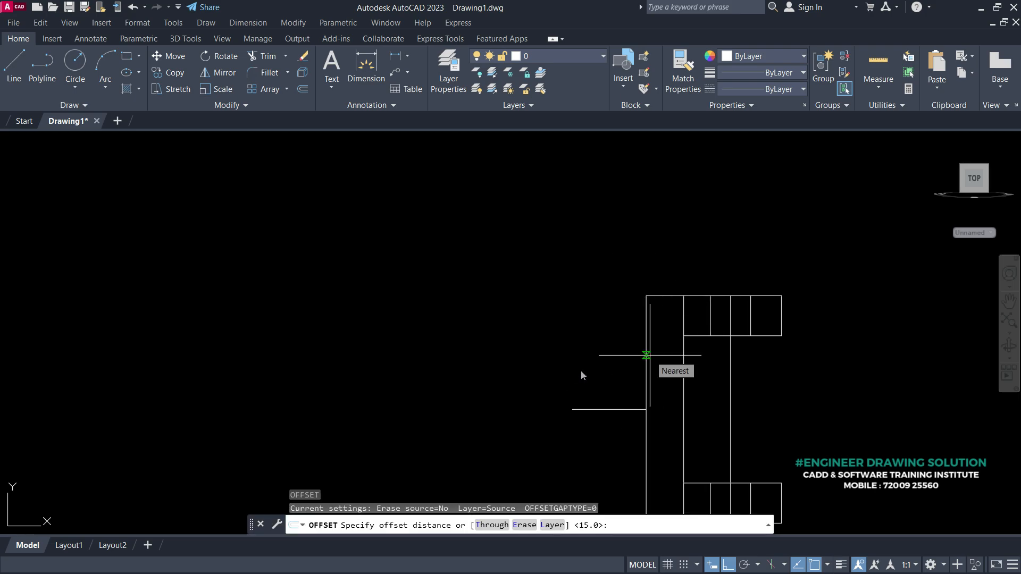
{"action": "type", "text": "45"}
{"action": "key", "text": "Return"}
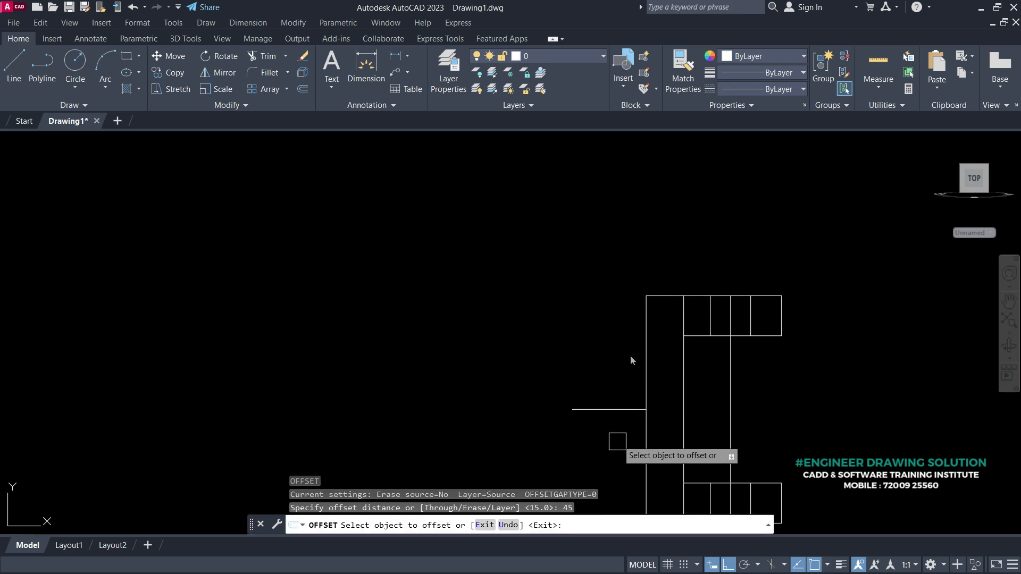
{"action": "left_click", "coordinate": [617, 409]}
{"action": "left_click", "coordinate": [620, 452]}
{"action": "middle_click_drag", "start_coordinate": [620, 452], "coordinate": [596, 390]}
{"action": "left_click", "coordinate": [592, 348]}
{"action": "left_click", "coordinate": [589, 313]}
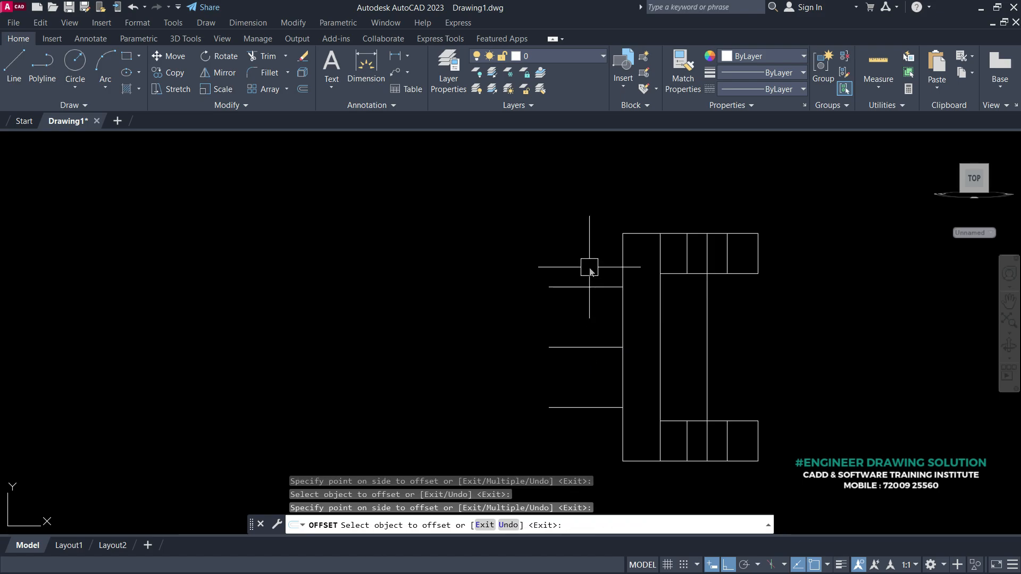
{"action": "key", "text": "Return"}
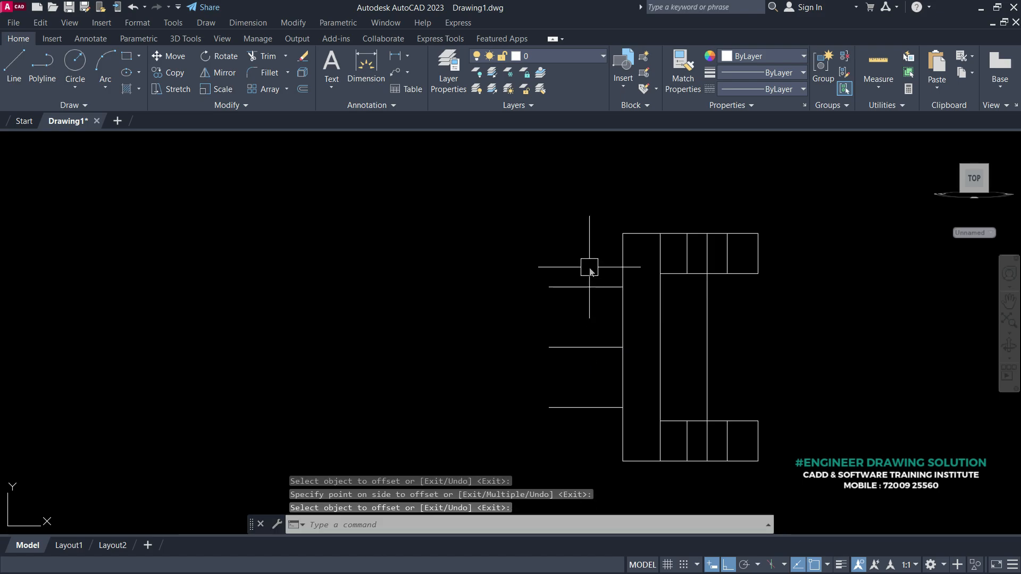
- Offset the middle horizontal line 25 above and below
{"action": "key", "text": "Return"}
{"action": "type", "text": "25"}
{"action": "key", "text": "Return"}
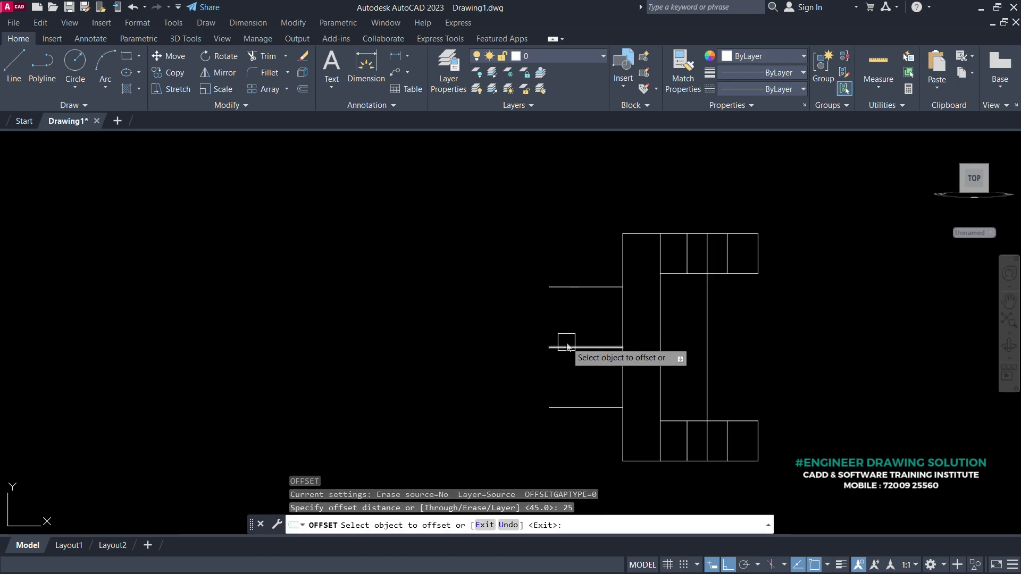
{"action": "left_click", "coordinate": [565, 347]}
{"action": "left_click", "coordinate": [563, 319]}
{"action": "left_click", "coordinate": [564, 347]}
{"action": "left_click", "coordinate": [575, 381]}
{"action": "key", "text": "Return"}
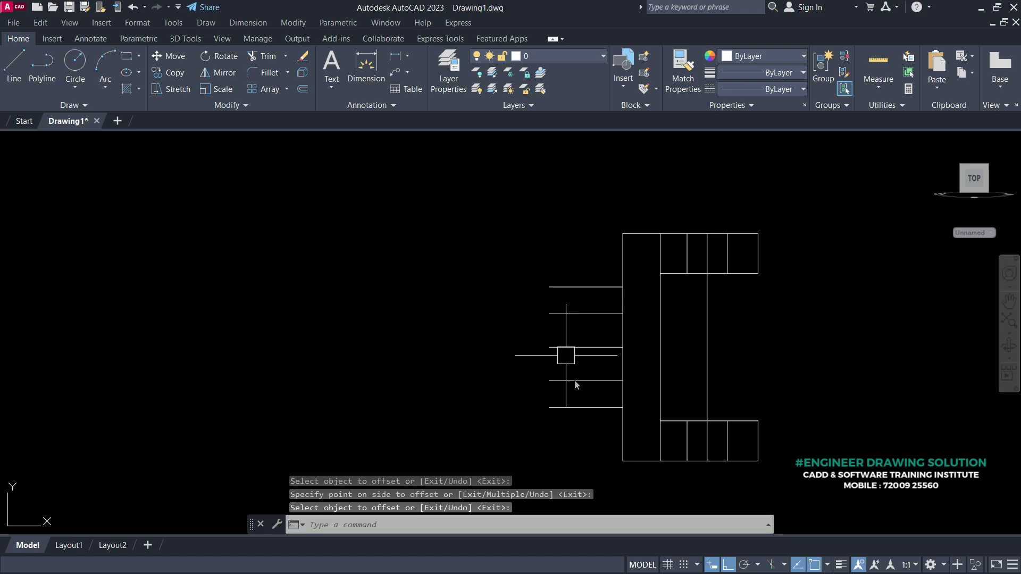
- Extend the two inner horizontal lines to the right through the vertical web as far as its inner edge
{"action": "mouse_move", "coordinate": [563, 356]}
{"action": "middle_mouse_down"}
{"action": "mouse_move", "coordinate": [665, 349]}
{"action": "mouse_move", "coordinate": [646, 380]}
{"action": "middle_mouse_up"}
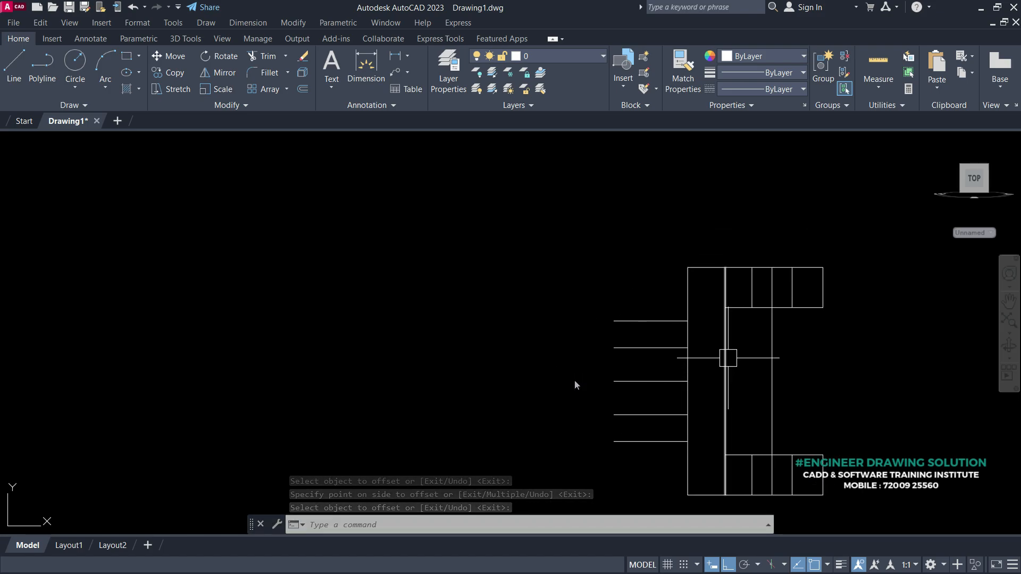
{"action": "scroll", "coordinate": [702, 401], "scroll_direction": "up", "scroll_amount": 2}
{"action": "type", "text": "ex"}
{"action": "key", "text": "Return"}
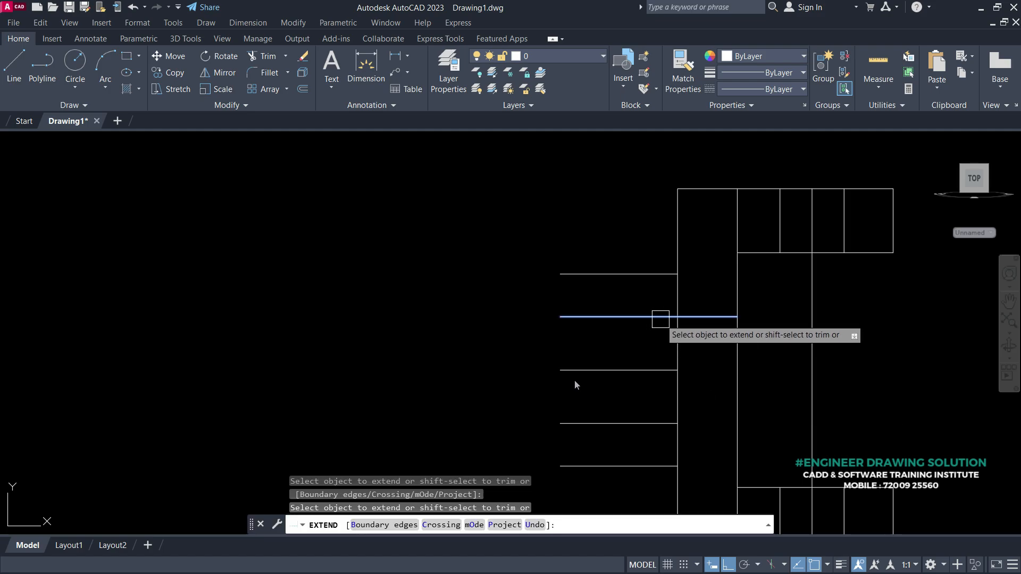
{"action": "left_click", "coordinate": [661, 318]}
{"action": "left_click", "coordinate": [657, 424]}
{"action": "key", "text": "Return"}
- Erase the middle horizontal line left of the web
{"action": "left_click", "coordinate": [636, 370]}
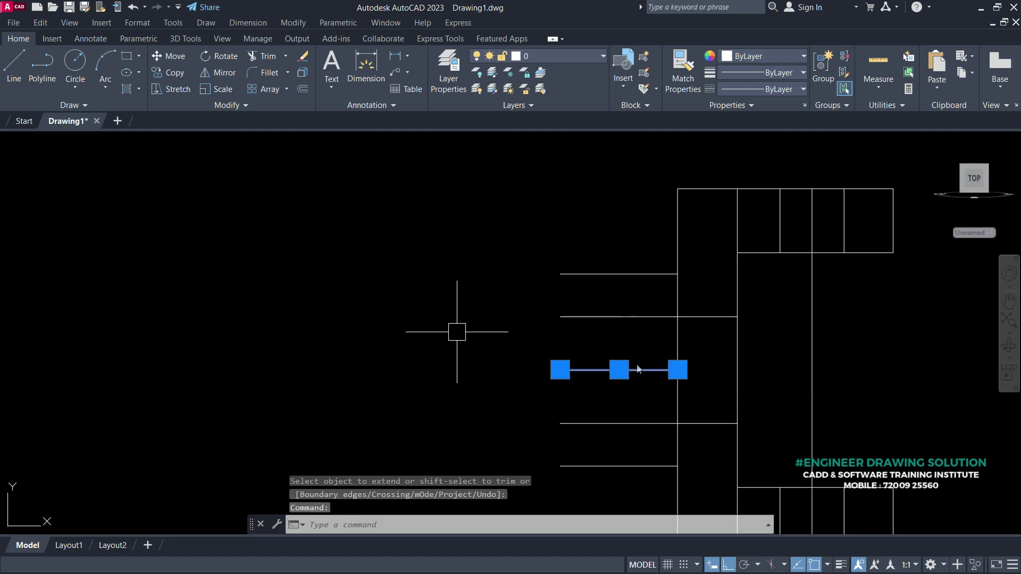
{"action": "right_click", "coordinate": [444, 324]}
{"action": "left_click", "coordinate": [457, 314]}
{"action": "mouse_move", "coordinate": [550, 351]}
{"action": "middle_mouse_down"}
{"action": "mouse_move", "coordinate": [597, 371]}
{"action": "mouse_move", "coordinate": [677, 378]}
{"action": "middle_mouse_up"}
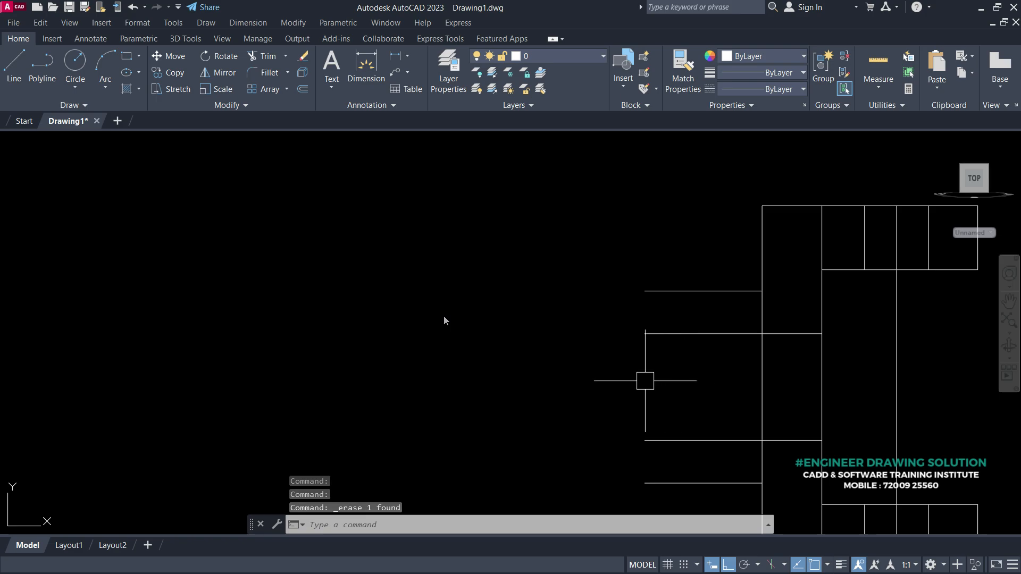
- Draw the shaft end from the upper inner horizontal line's left endpoint: 40 left, 50 down and 40 back right
{"action": "type", "text": "l"}
{"action": "key", "text": "Return"}
{"action": "left_click", "coordinate": [646, 334]}
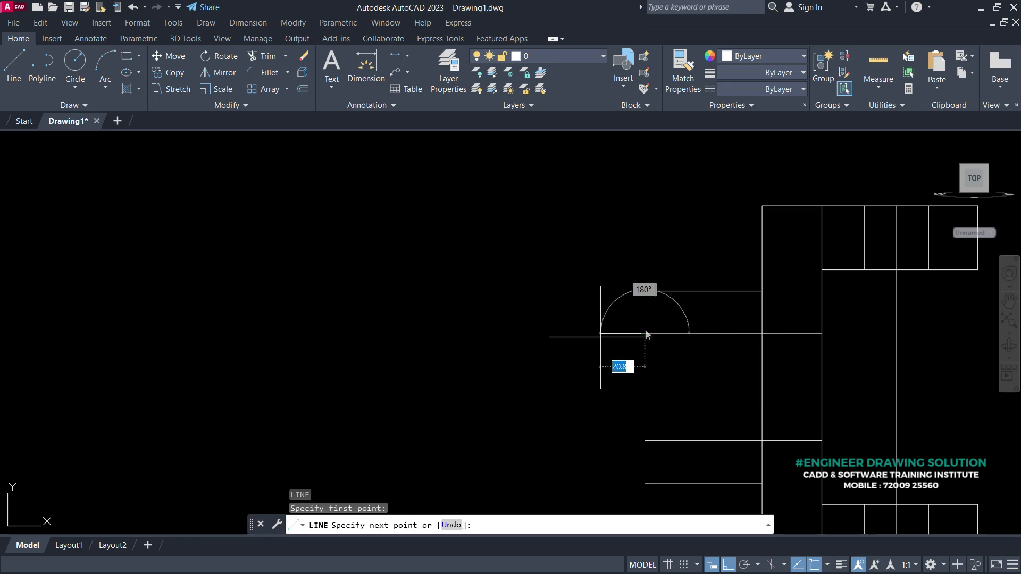
{"action": "type", "text": "40"}
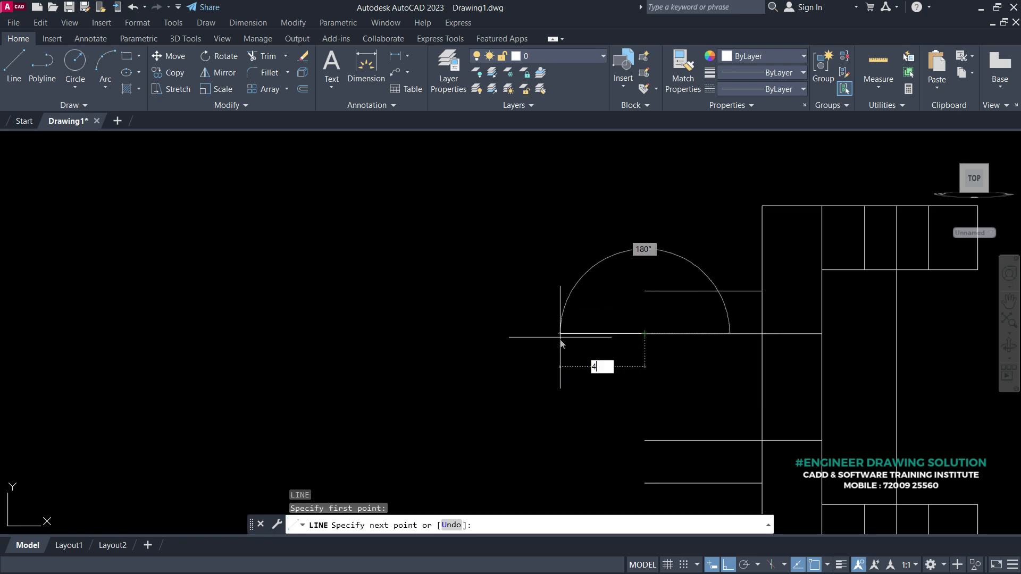
{"action": "key", "text": "Return"}
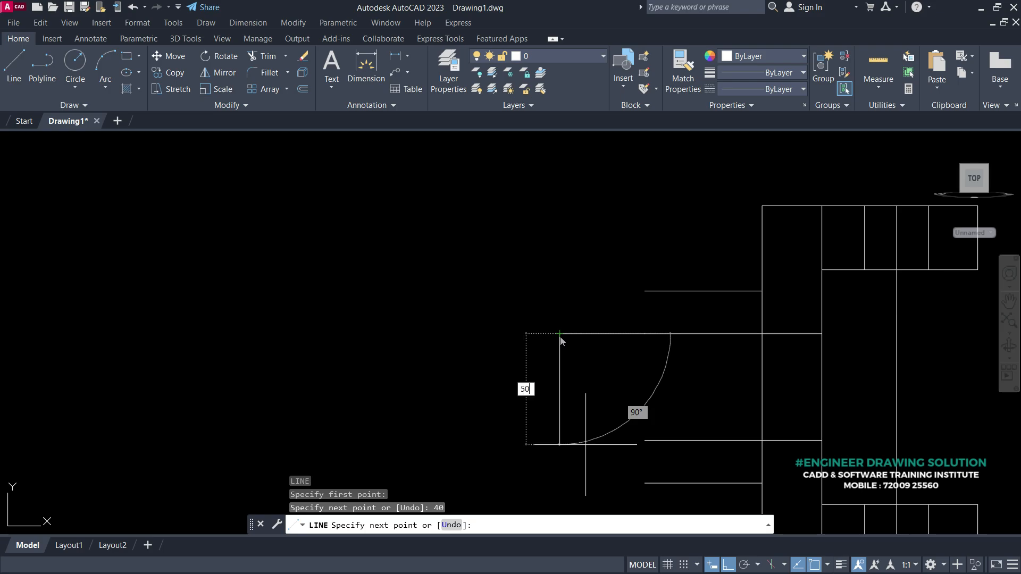
{"action": "type", "text": "50"}
{"action": "key", "text": "Return"}
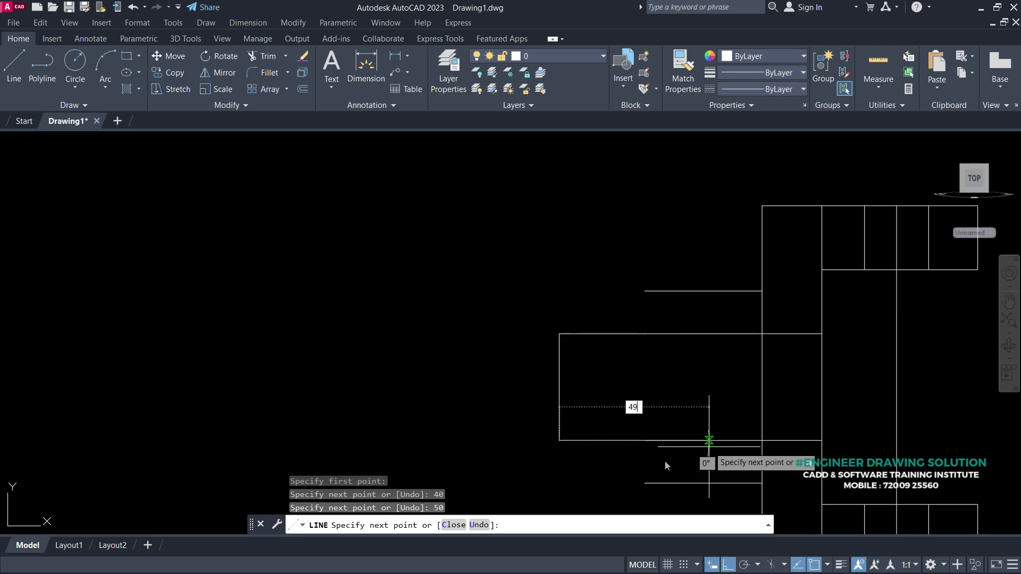
{"action": "key", "text": "Return"}
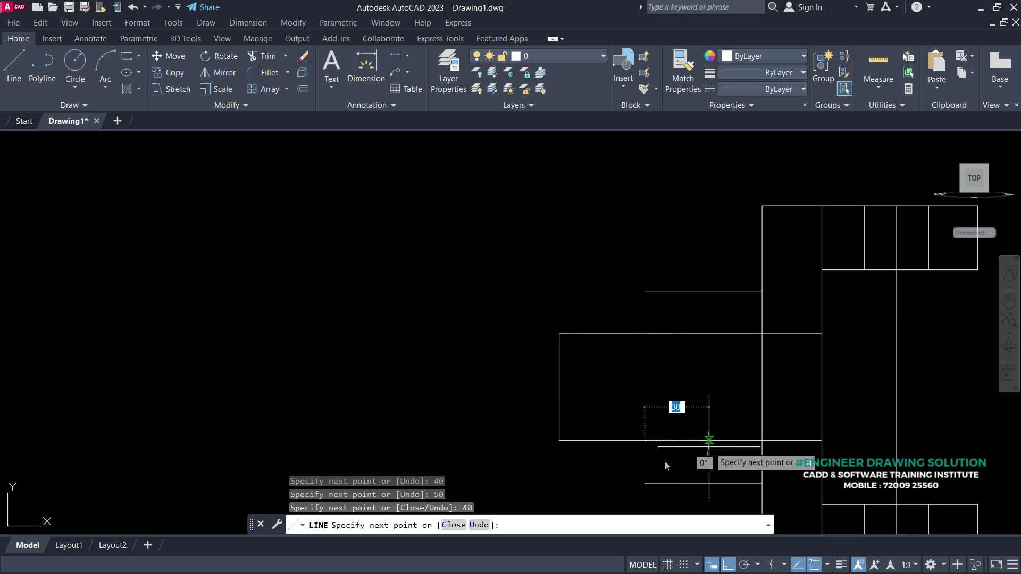
{"action": "key", "text": "Return"}
- Close the left ends of the upper and lower boss with vertical lines from the outer horizontals to the shaft edges
{"action": "middle_click_drag", "start_coordinate": [670, 351], "coordinate": [638, 346]}
{"action": "type", "text": "l"}
{"action": "key", "text": "Return"}
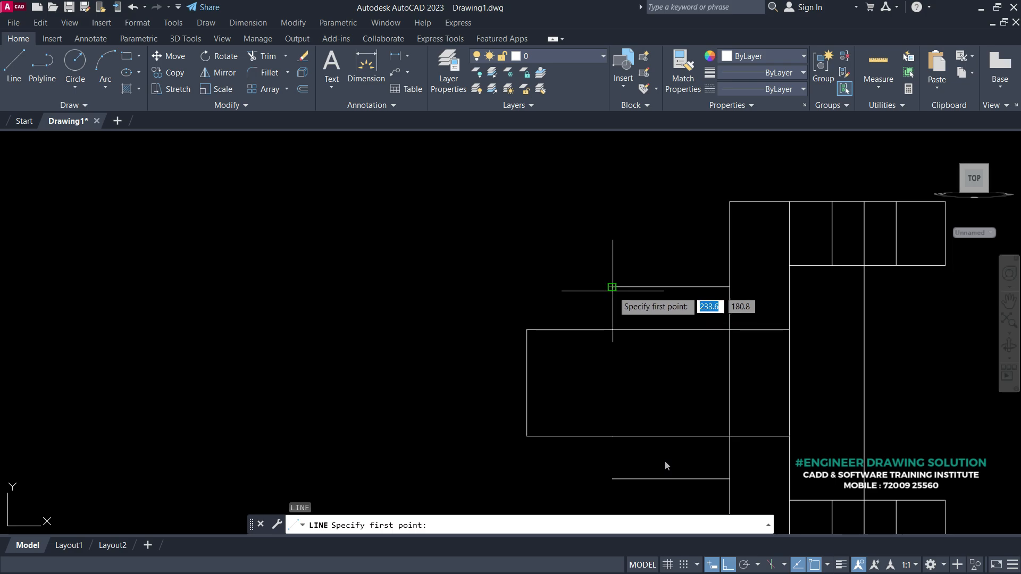
{"action": "left_click", "coordinate": [612, 287]}
{"action": "left_click", "coordinate": [612, 330]}
{"action": "key", "text": "Return"}
{"action": "type", "text": "l"}
{"action": "key", "text": "Return"}
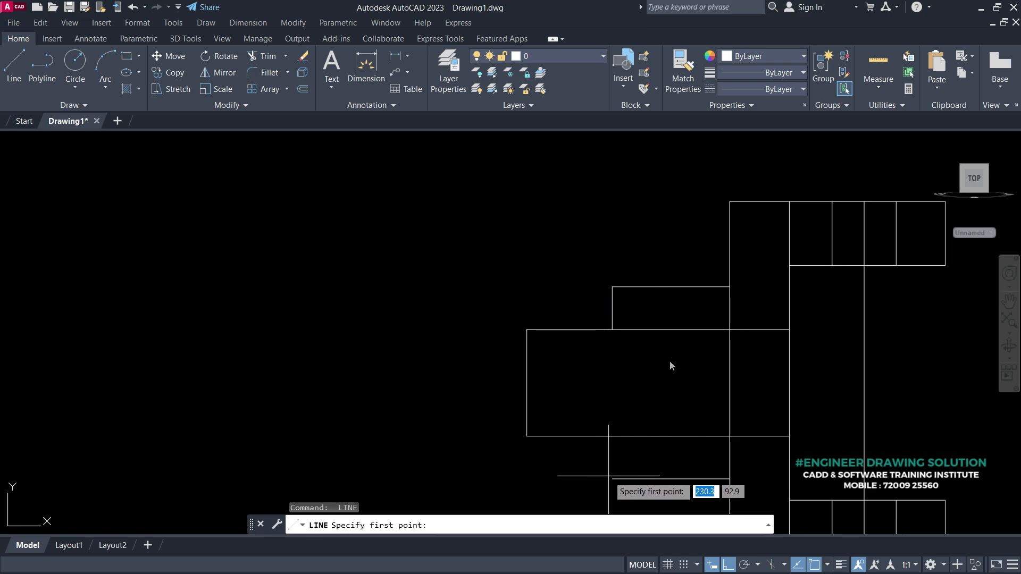
{"action": "left_click", "coordinate": [613, 478]}
{"action": "left_click", "coordinate": [613, 436]}
{"action": "key", "text": "Return"}
- Try offsetting the shaft's left end line 3 inward, and undo the offset
{"action": "middle_click_drag", "start_coordinate": [655, 370], "coordinate": [590, 366]}
{"action": "middle_click_drag", "start_coordinate": [581, 439], "coordinate": [630, 443]}
{"action": "type", "text": "o"}
{"action": "key", "text": "Return"}
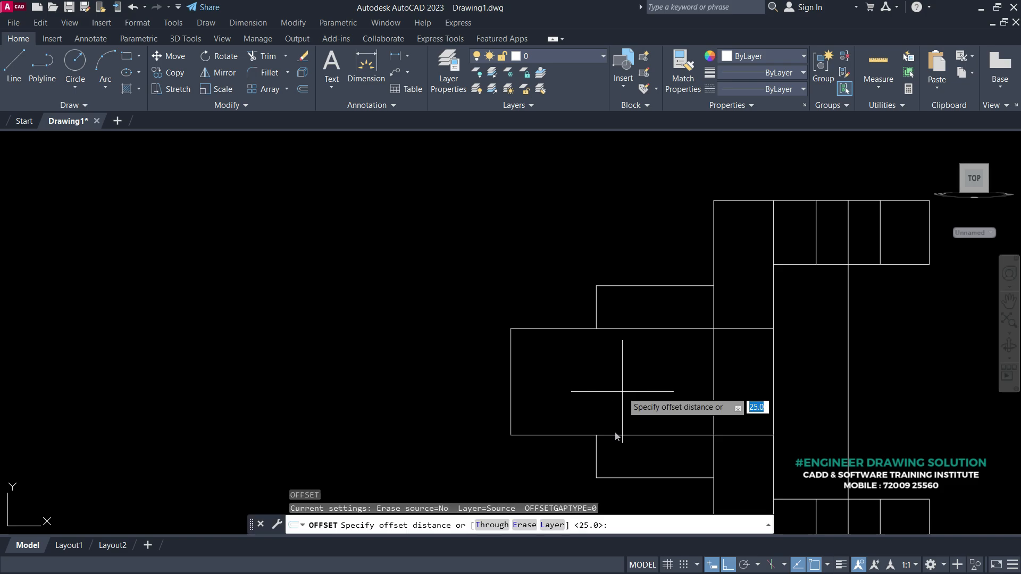
{"action": "type", "text": "3"}
{"action": "key", "text": "Return"}
{"action": "left_click", "coordinate": [511, 356]}
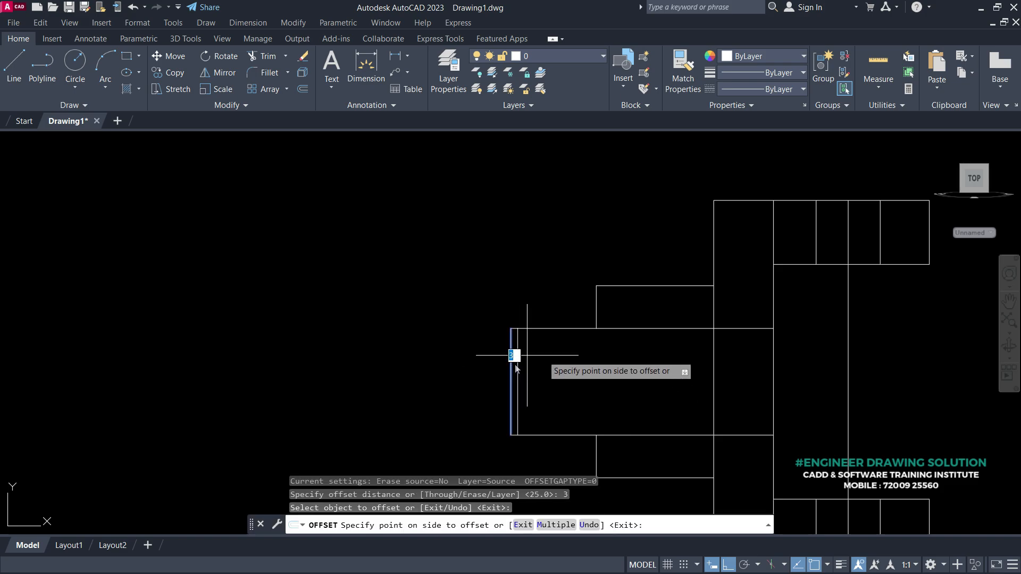
{"action": "left_click", "coordinate": [553, 360]}
{"action": "key", "text": "Escape"}
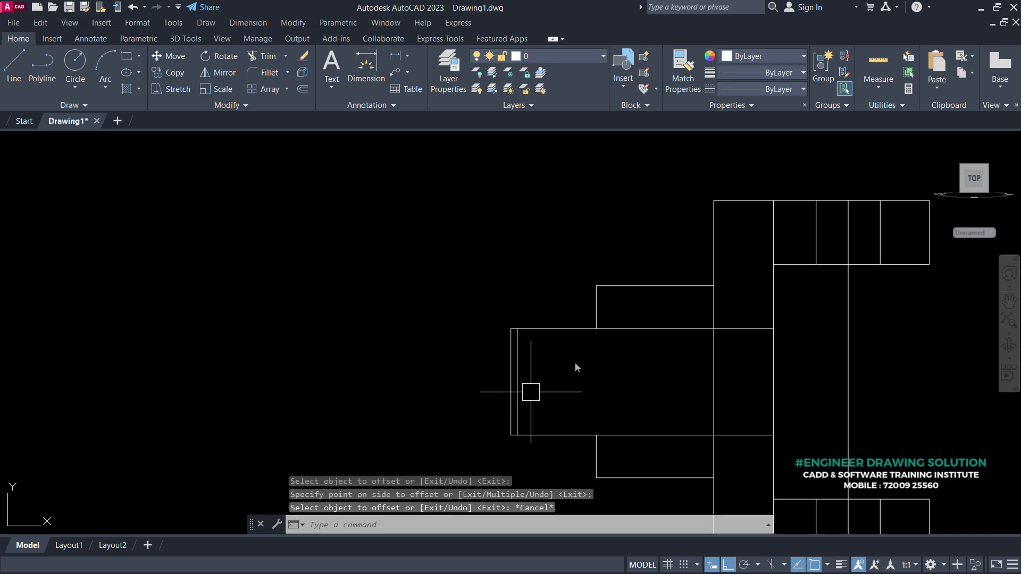
{"action": "key", "text": "ctrl+z"}
- Offset the shaft's left end line 5 to both the right and the left
{"action": "scroll", "coordinate": [531, 392], "scroll_direction": "up", "scroll_amount": 2}
{"action": "type", "text": "o"}
{"action": "key", "text": "Return"}
{"action": "type", "text": "5"}
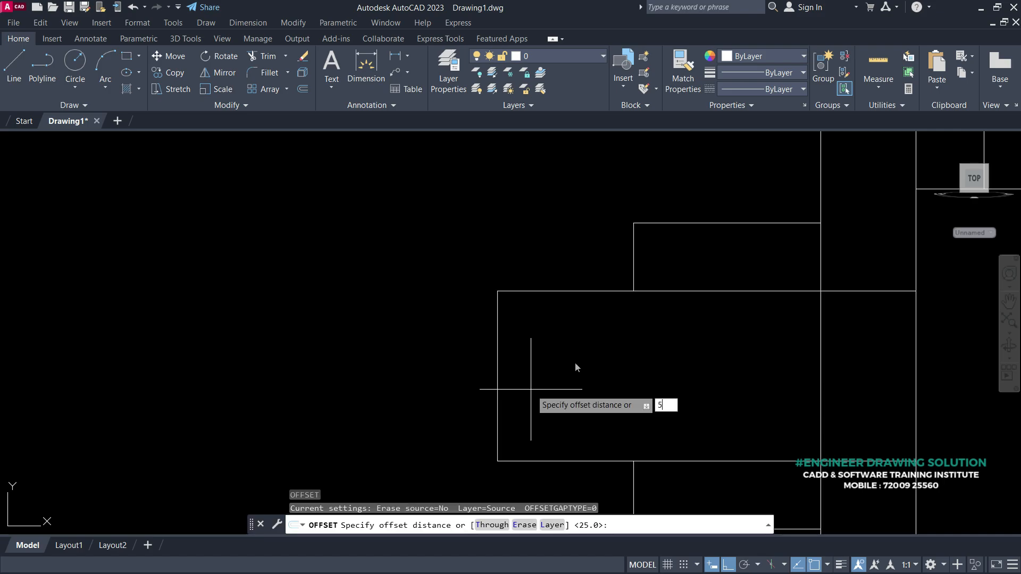
{"action": "key", "text": "Return"}
{"action": "left_click", "coordinate": [497, 337]}
{"action": "left_click", "coordinate": [521, 354]}
{"action": "left_click", "coordinate": [497, 351]}
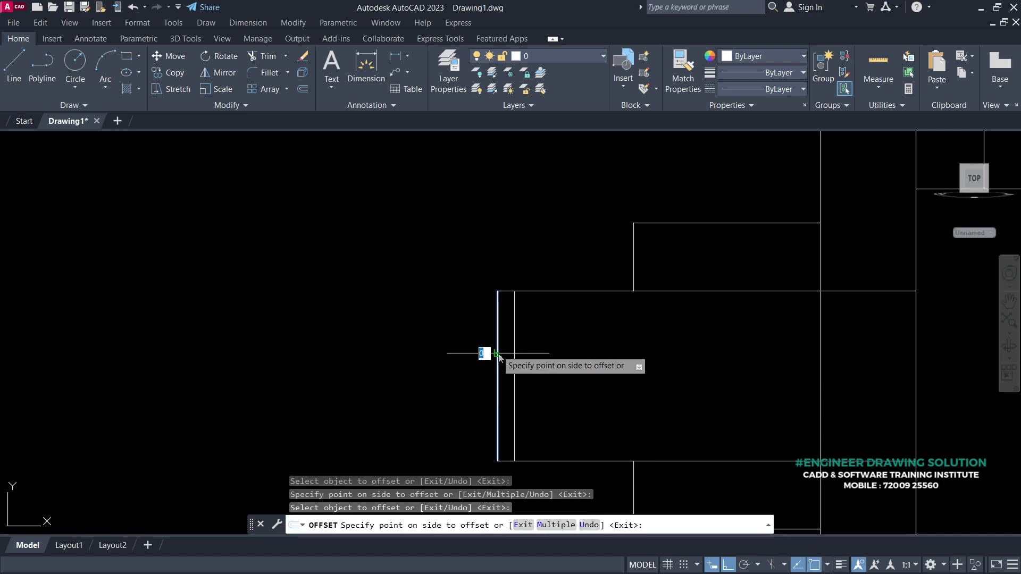
{"action": "left_click", "coordinate": [484, 354]}
{"action": "key", "text": "Escape"}
- Draw a horizontal centre line from the midpoint of the leftmost offset line to the web's left edge
{"action": "type", "text": "l"}
{"action": "key", "text": "Return"}
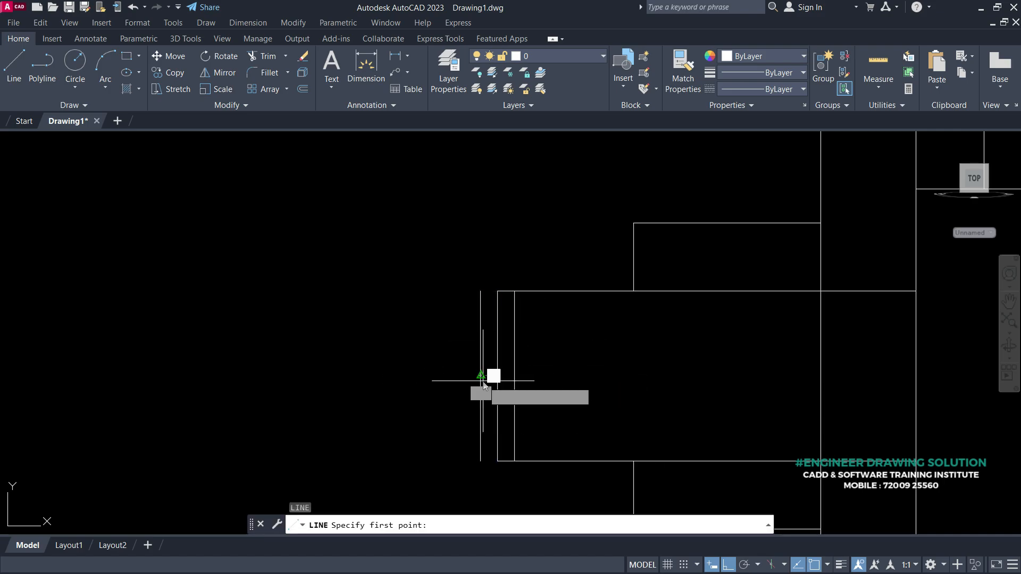
{"action": "left_click", "coordinate": [481, 376]}
{"action": "left_click", "coordinate": [821, 376]}
{"action": "key", "text": "Escape"}
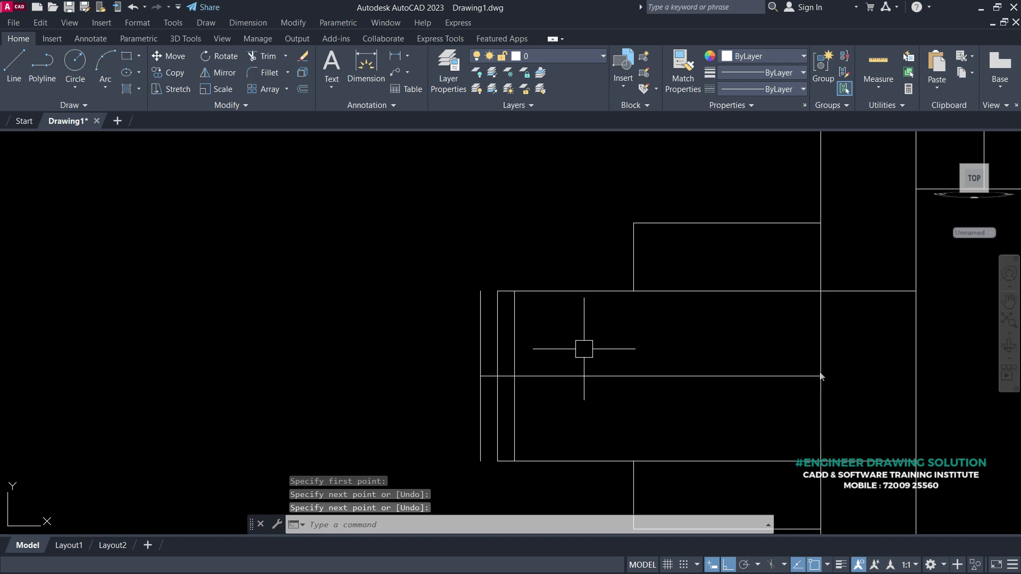
- Draw a three-point arc from the shaft's upper left corner through the leftmost offset line to the end line's midpoint
{"action": "type", "text": "a"}
{"action": "key", "text": "Return"}
{"action": "left_click", "coordinate": [497, 290]}
{"action": "scroll", "coordinate": [517, 330], "scroll_direction": "up", "scroll_amount": 2}
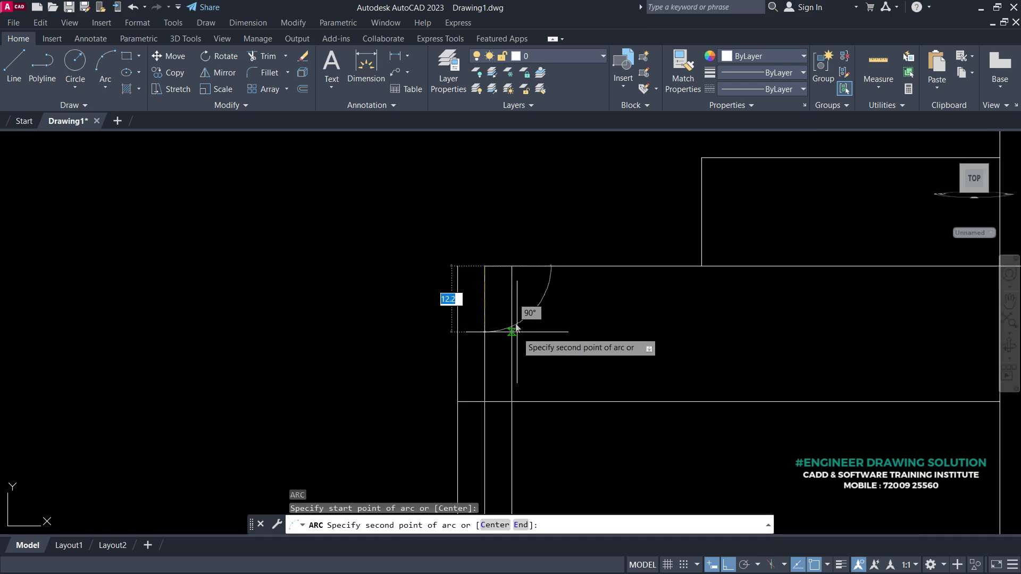
{"action": "left_click", "coordinate": [457, 334]}
{"action": "left_click", "coordinate": [483, 403]}
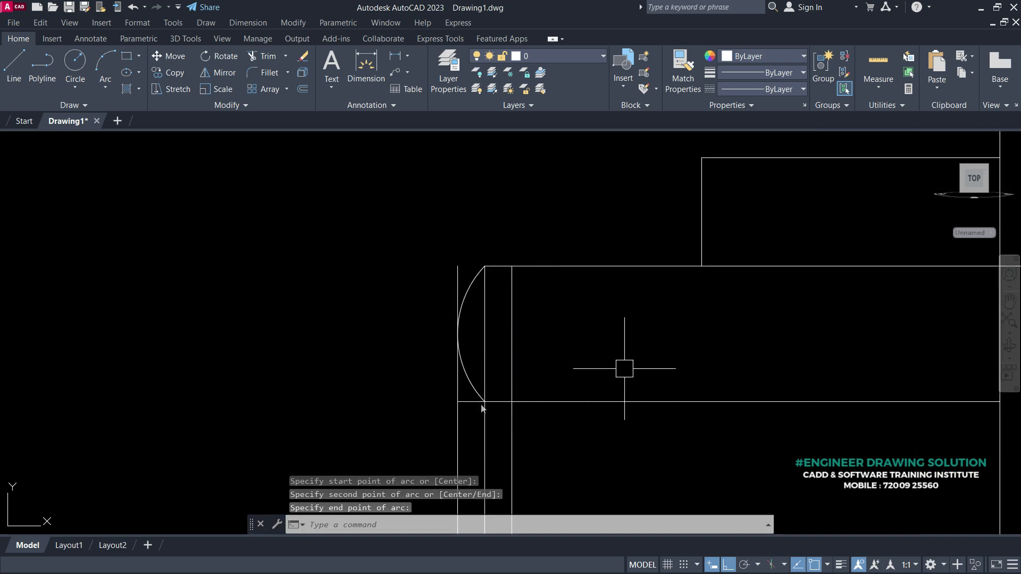
- Mirror the break arc about the horizontal centre line to the lower half of the shaft, keeping the original
{"action": "middle_click_drag", "start_coordinate": [625, 368], "coordinate": [624, 299]}
{"action": "type", "text": "mi"}
{"action": "key", "text": "Return"}
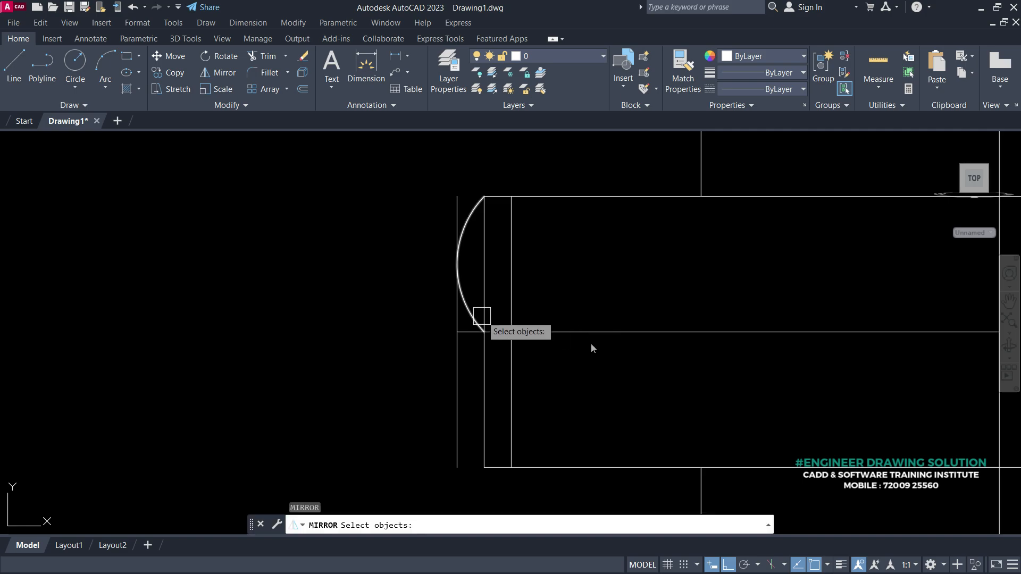
{"action": "scroll", "coordinate": [485, 314], "scroll_direction": "up", "scroll_amount": 2}
{"action": "left_click", "coordinate": [474, 317]}
{"action": "key", "text": "Return"}
{"action": "left_click", "coordinate": [457, 332]}
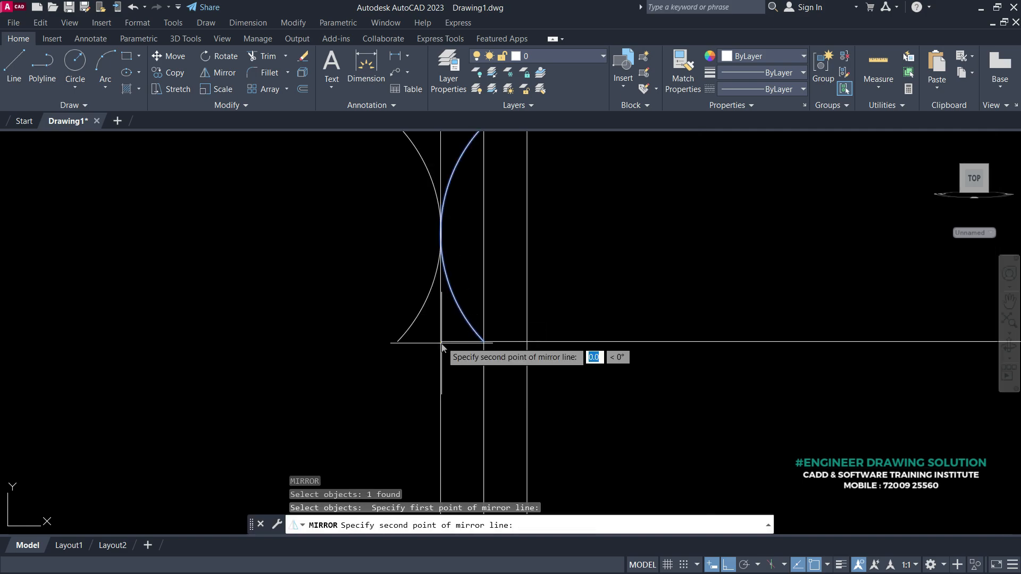
{"action": "left_click", "coordinate": [484, 342]}
{"action": "key", "text": "Return"}
- Mirror the leftmost vertical offset line about the shaft's end line, keeping the original
{"action": "scroll", "coordinate": [497, 341], "scroll_direction": "down", "scroll_amount": 3}
{"action": "type", "text": "mi"}
{"action": "key", "text": "Return"}
{"action": "scroll", "coordinate": [489, 348], "scroll_direction": "up", "scroll_amount": 2}
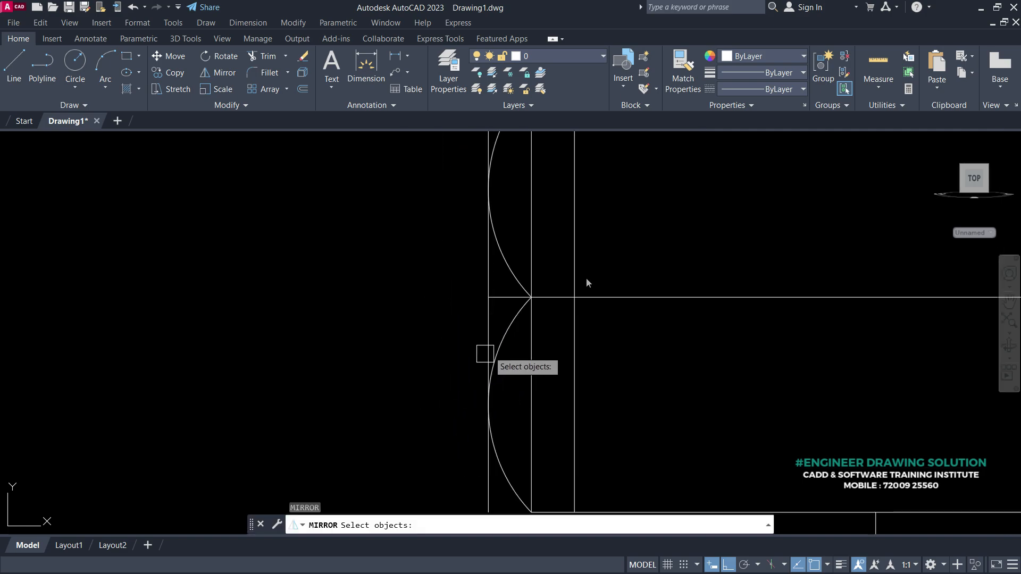
{"action": "left_click", "coordinate": [489, 319]}
{"action": "key", "text": "Return"}
{"action": "left_click", "coordinate": [531, 297]}
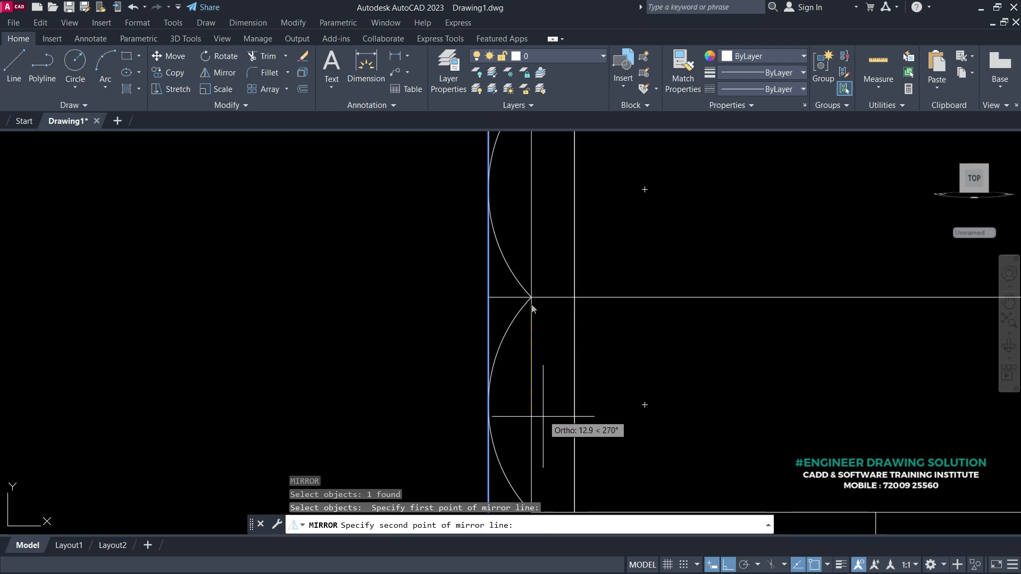
{"action": "left_click", "coordinate": [543, 439]}
{"action": "key", "text": "Return"}
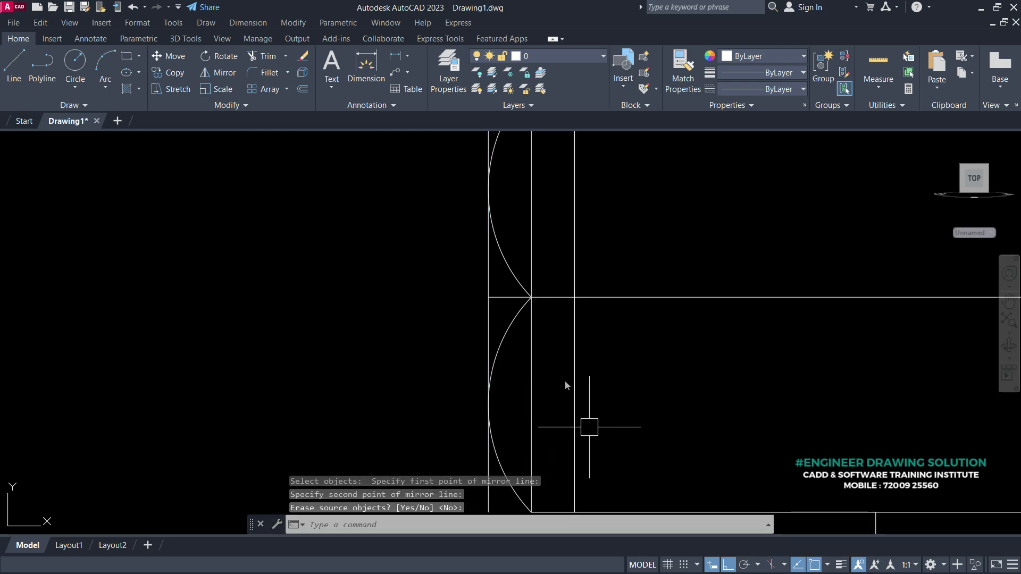
- Mirror the lower break arc about the shaft's vertical end line, keeping the original
{"action": "scroll", "coordinate": [588, 424], "scroll_direction": "down", "scroll_amount": 2}
{"action": "type", "text": "MI"}
{"action": "key", "text": "Return"}
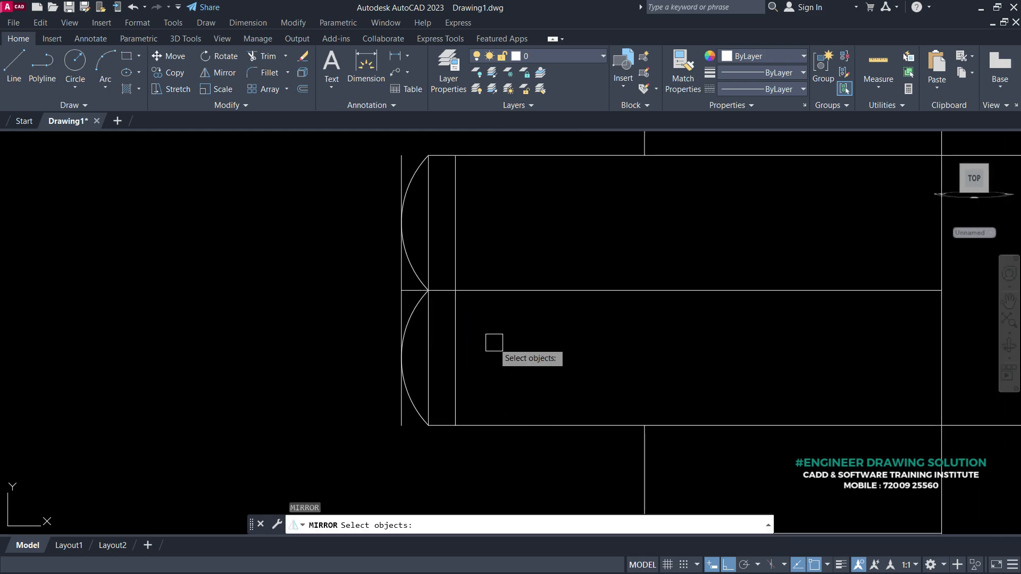
{"action": "left_click", "coordinate": [415, 315]}
{"action": "key", "text": "Return"}
{"action": "left_click", "coordinate": [428, 290]}
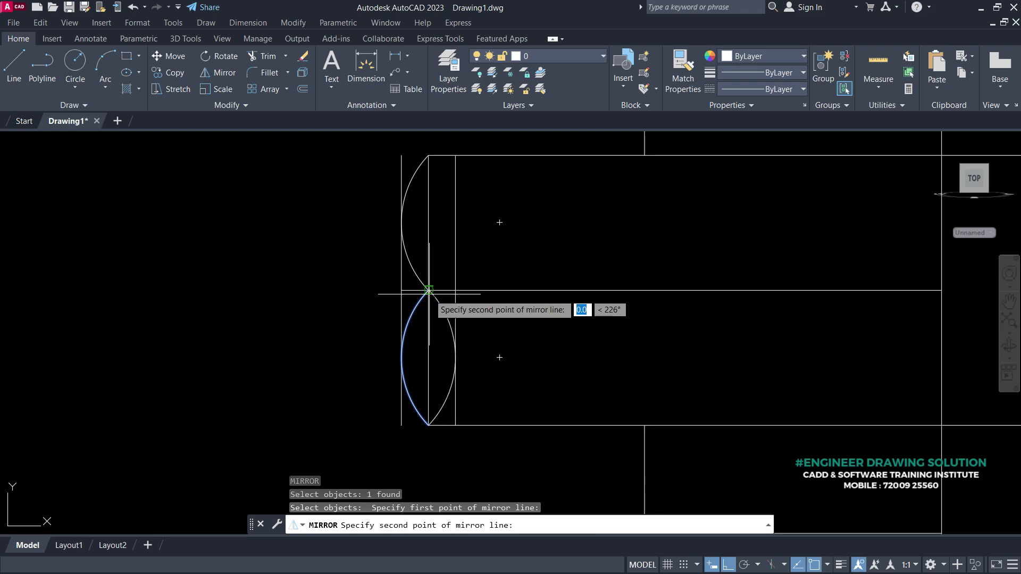
{"action": "left_click", "coordinate": [446, 469]}
{"action": "key", "text": "Return"}
- Erase the vertical construction lines at the shaft's left end and the horizontal centre line
{"action": "left_click", "coordinate": [435, 383]}
{"action": "left_click", "coordinate": [459, 220]}
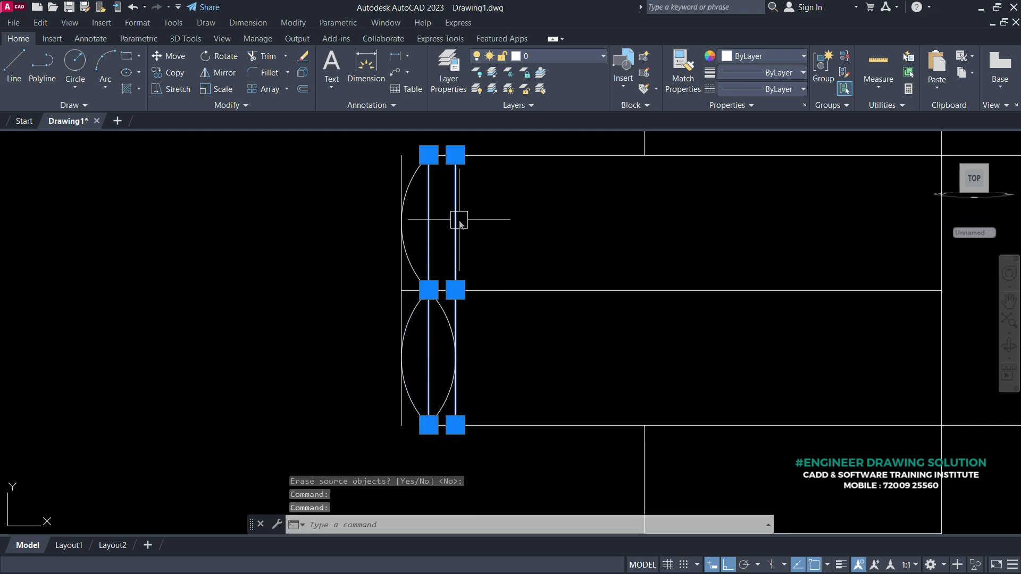
{"action": "left_click", "coordinate": [397, 156]}
{"action": "right_click", "coordinate": [316, 201]}
{"action": "left_click", "coordinate": [343, 283]}
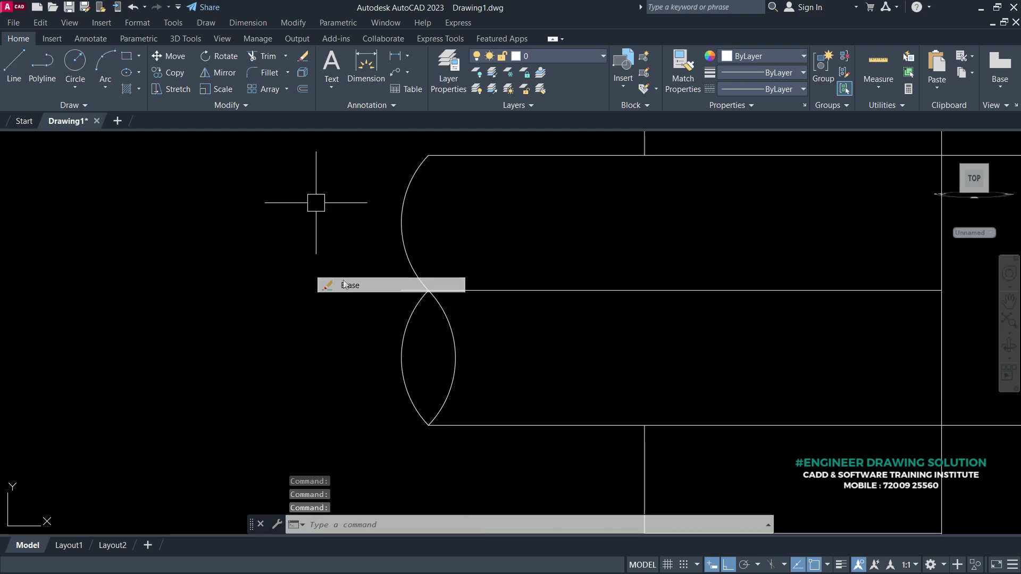
{"action": "left_click", "coordinate": [479, 289]}
{"action": "right_click", "coordinate": [474, 287]}
{"action": "left_click", "coordinate": [484, 314]}
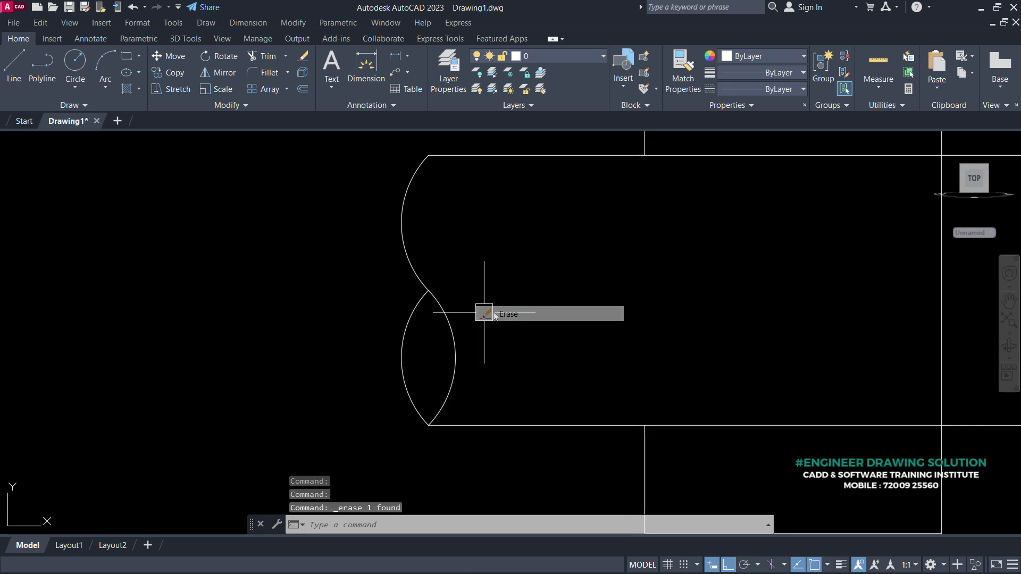
- Trim the vertical hole centre line in the gap between the upper and lower arms
{"action": "scroll", "coordinate": [493, 314], "scroll_direction": "down", "scroll_amount": 4}
{"action": "scroll", "coordinate": [522, 358], "scroll_direction": "up", "scroll_amount": 4}
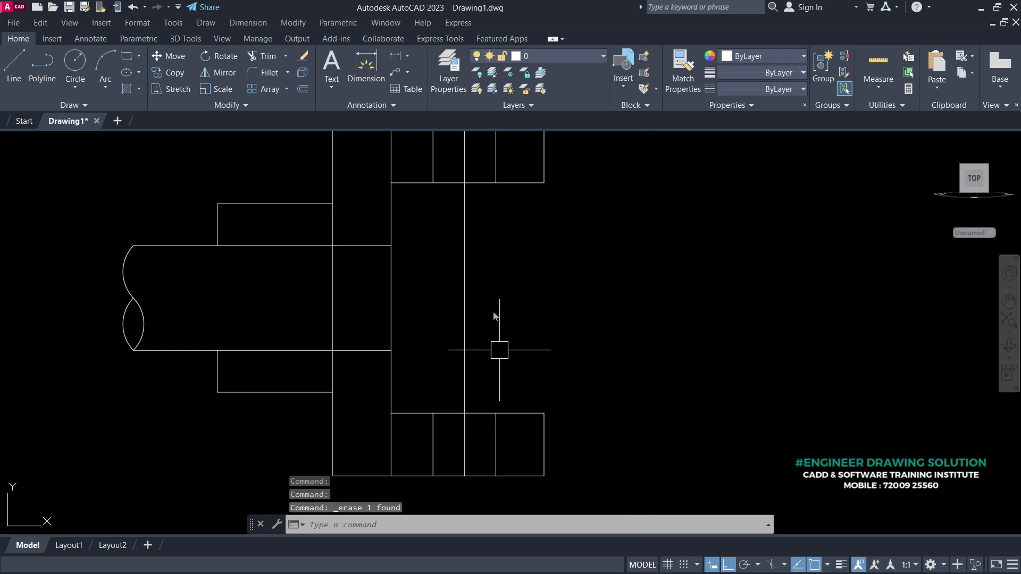
{"action": "middle_click_drag", "start_coordinate": [497, 346], "coordinate": [520, 369]}
{"action": "type", "text": "tr"}
{"action": "key", "text": "Return"}
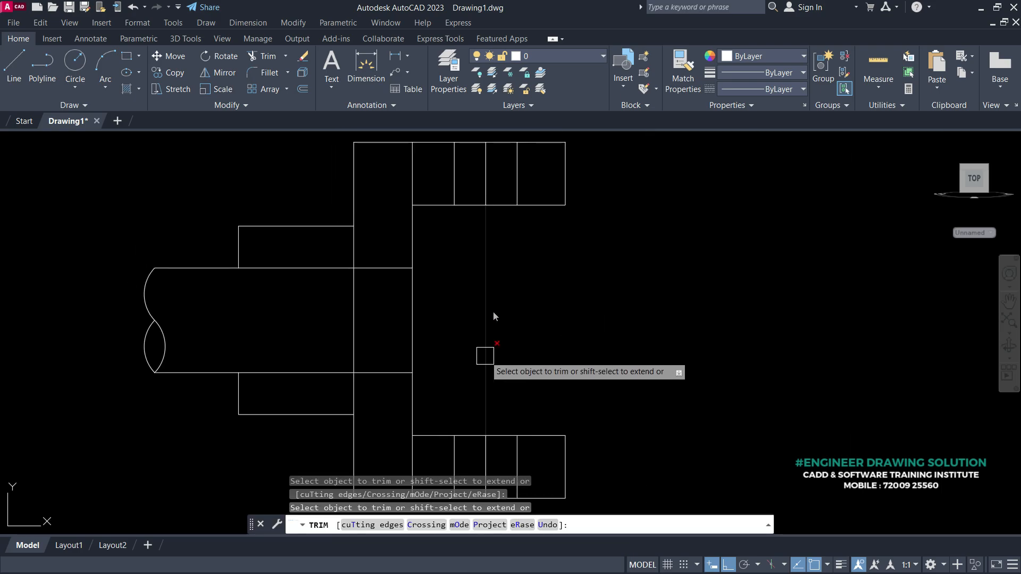
{"action": "left_click", "coordinate": [485, 356]}
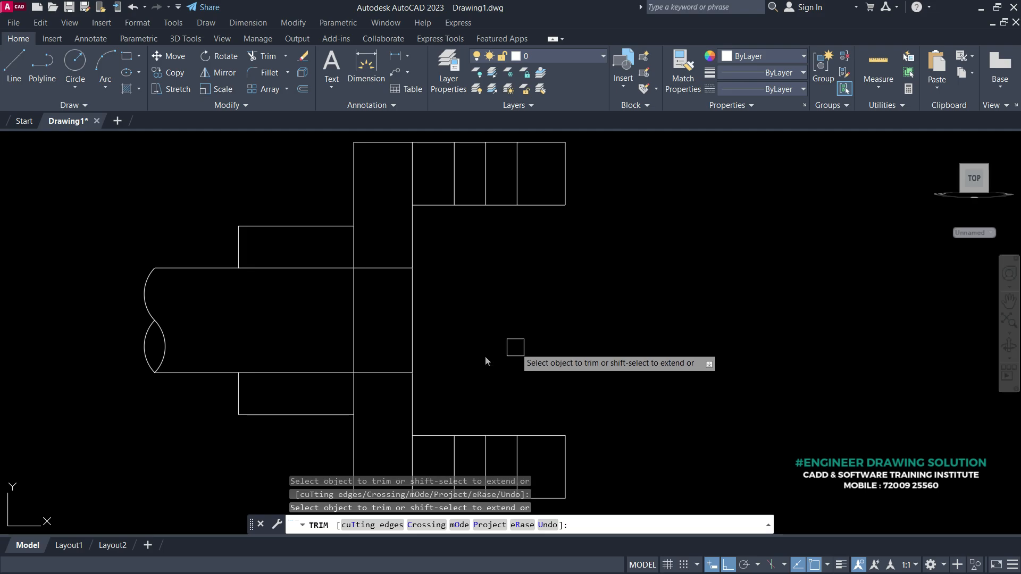
{"action": "key", "text": "Return"}
- Trim the web's left edge between the two horizontal shaft lines
{"action": "scroll", "coordinate": [485, 357], "scroll_direction": "down", "scroll_amount": 4}
{"action": "scroll", "coordinate": [485, 356], "scroll_direction": "up", "scroll_amount": 2}
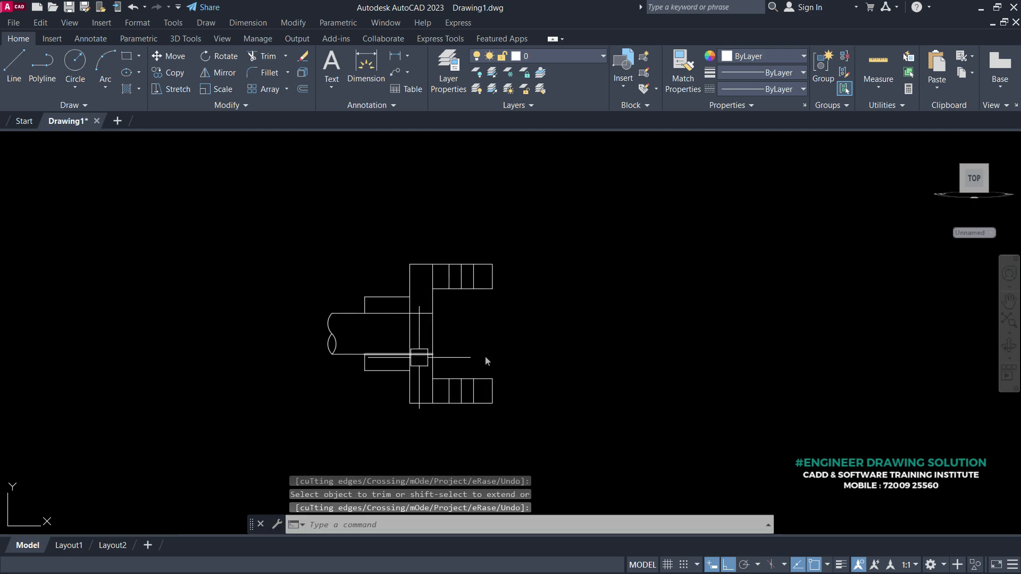
{"action": "type", "text": "tr"}
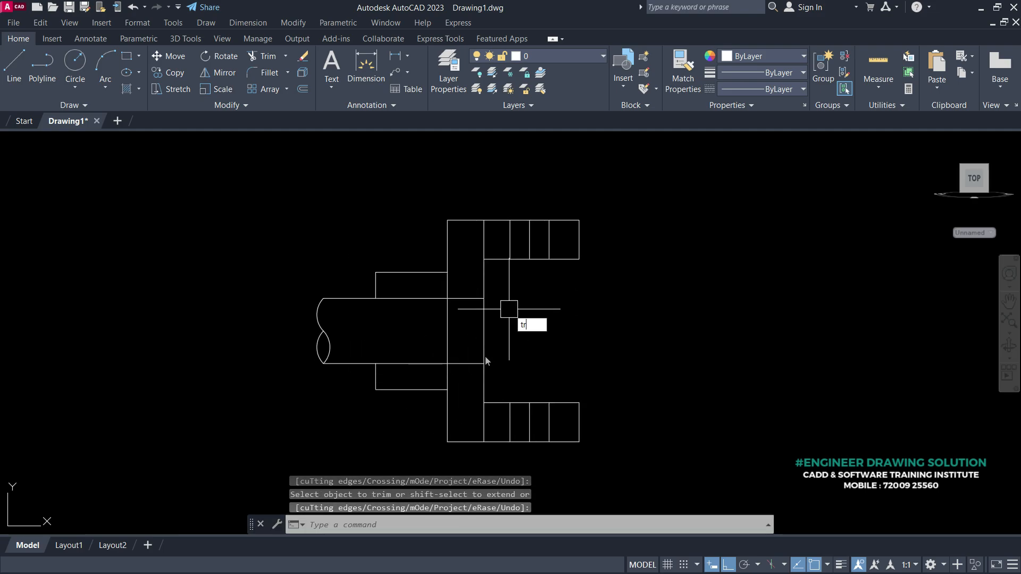
{"action": "key", "text": "Return"}
{"action": "key", "text": "Return"}
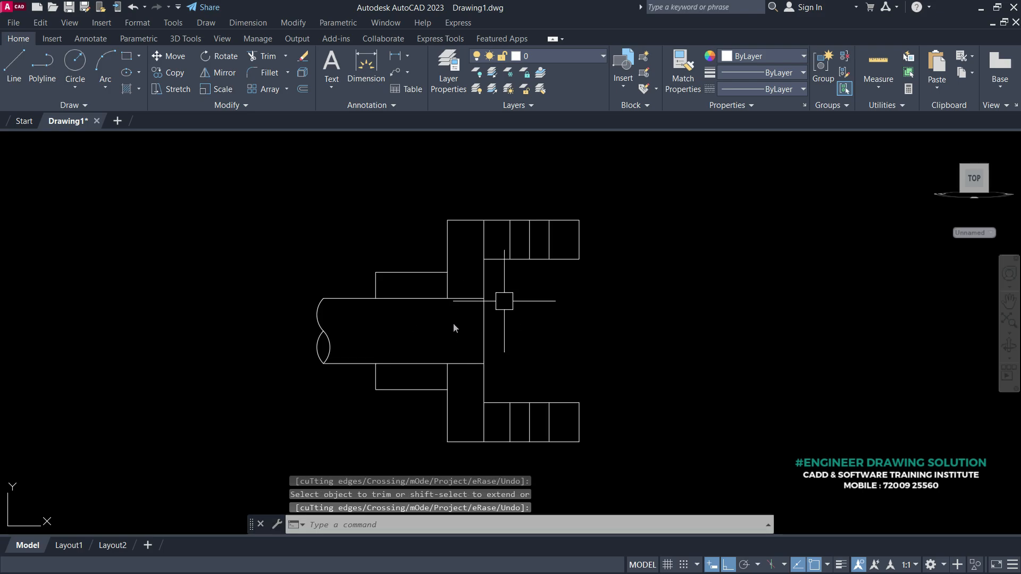
{"action": "middle_click_drag", "start_coordinate": [502, 296], "coordinate": [485, 401]}
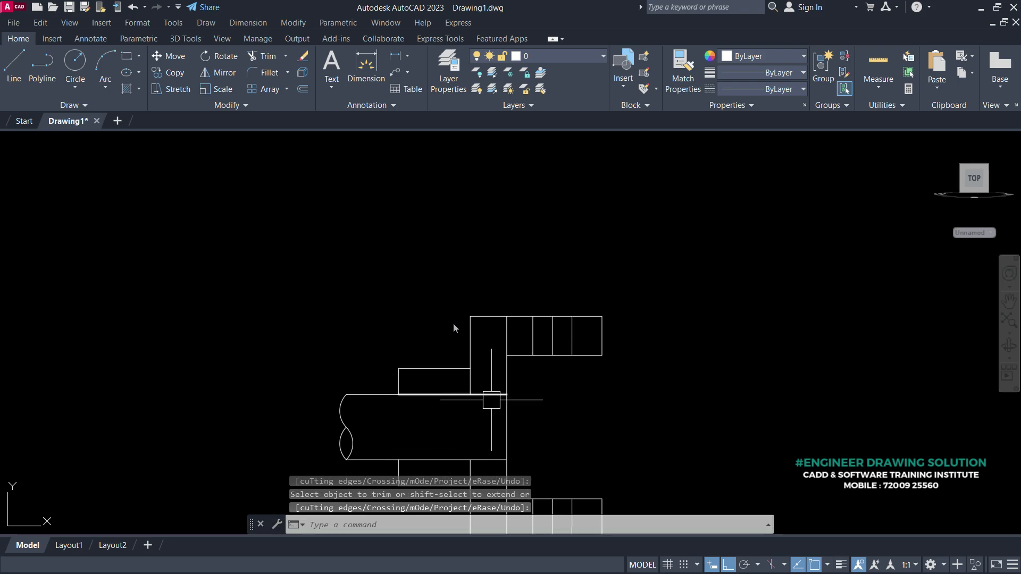
{"action": "scroll", "coordinate": [512, 389], "scroll_direction": "down", "scroll_amount": 2}
{"action": "middle_click_drag", "start_coordinate": [563, 365], "coordinate": [429, 302]}
{"action": "scroll", "coordinate": [552, 392], "scroll_direction": "up", "scroll_amount": 2}
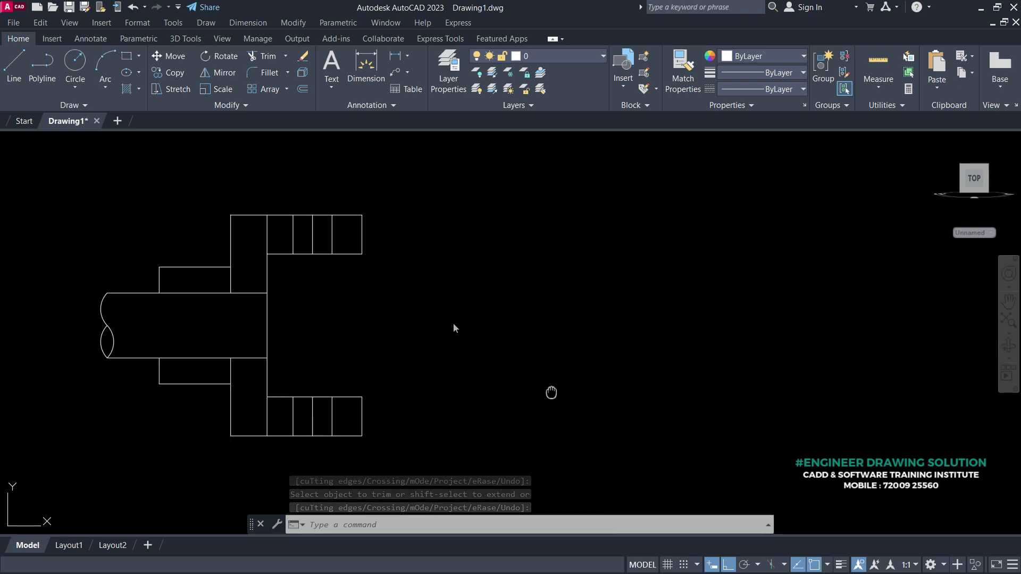
{"action": "middle_click_drag", "start_coordinate": [551, 392], "coordinate": [484, 376]}
{"action": "type", "text": "L"}
{"action": "key", "text": "Escape"}
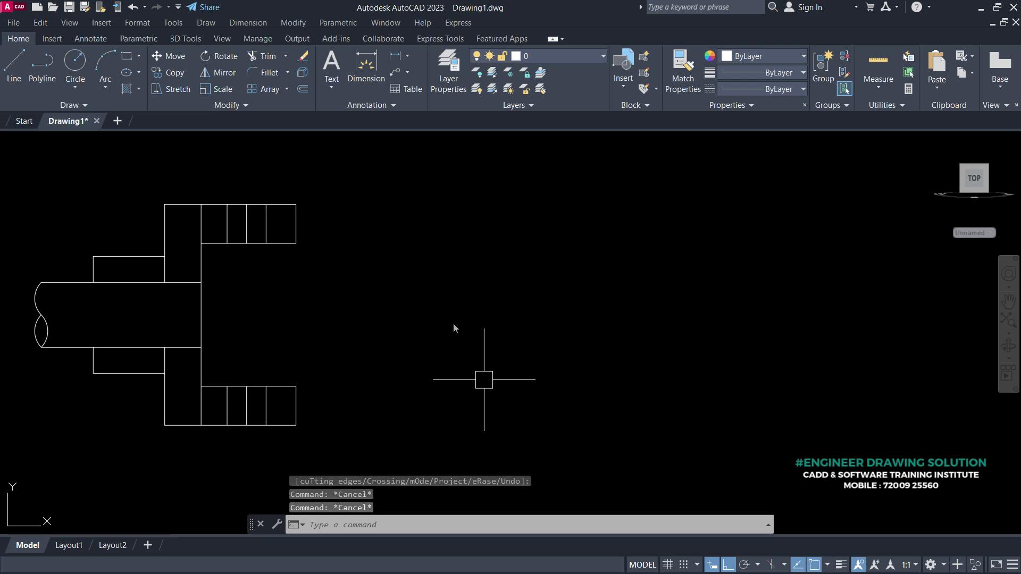
- Draw two concentric circles in the empty space beside the forked view, one with radius 38 and one with diameter 30
{"action": "type", "text": "c"}
{"action": "key", "text": "Return"}
{"action": "left_click", "coordinate": [533, 314]}
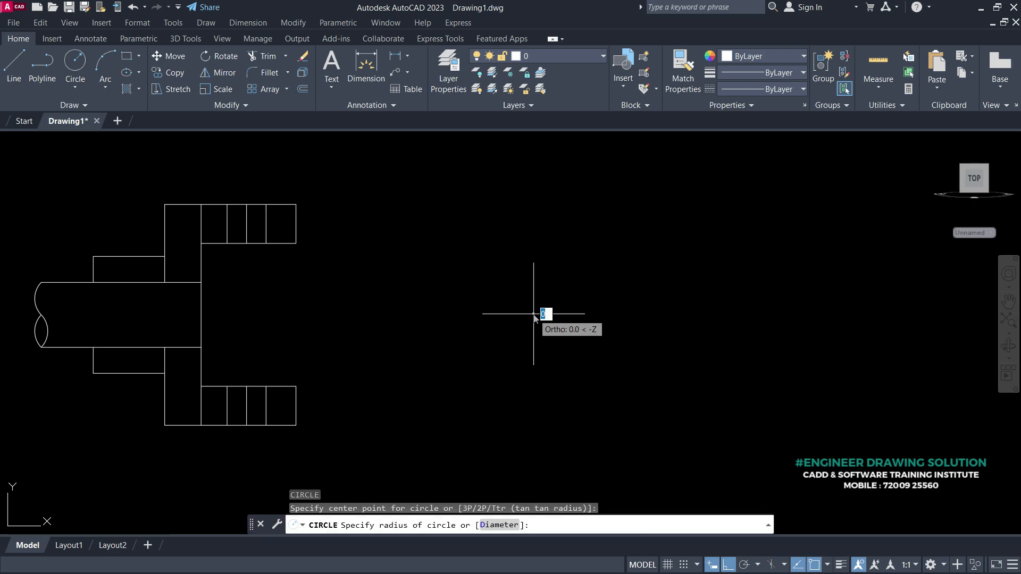
{"action": "type", "text": "38"}
{"action": "key", "text": "Return"}
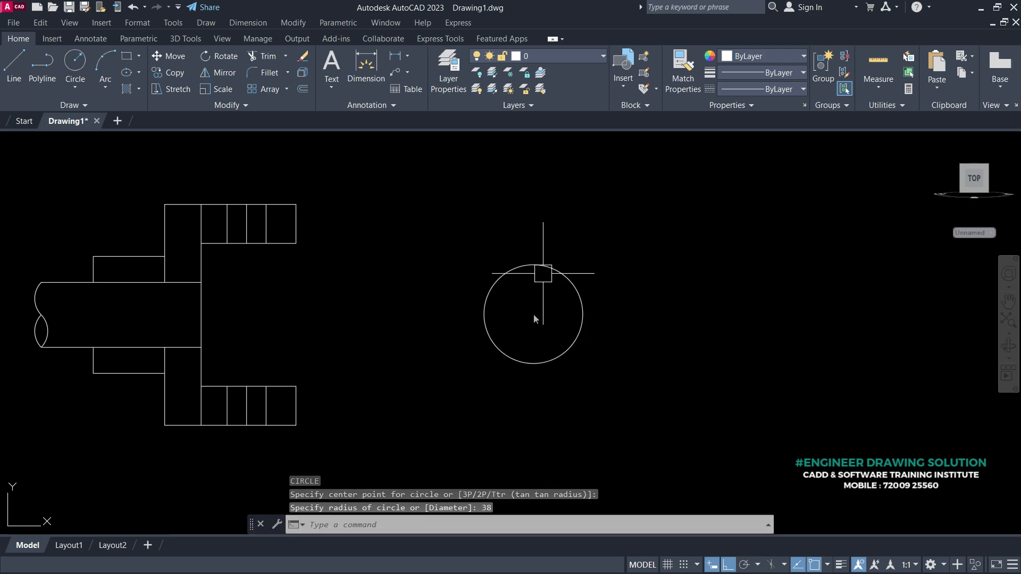
{"action": "key", "text": "Return"}
{"action": "left_click", "coordinate": [533, 315]}
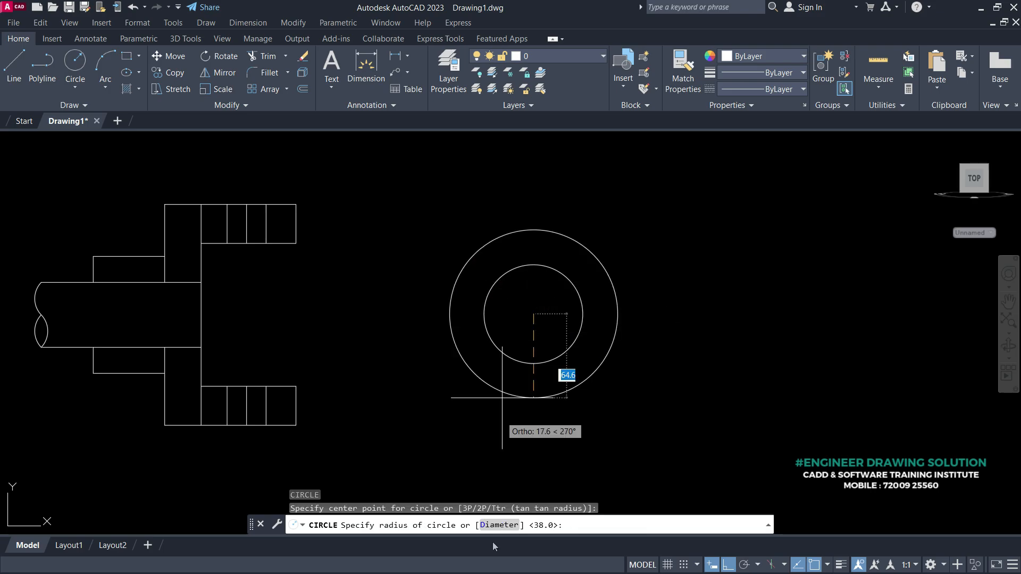
{"action": "left_click", "coordinate": [501, 525]}
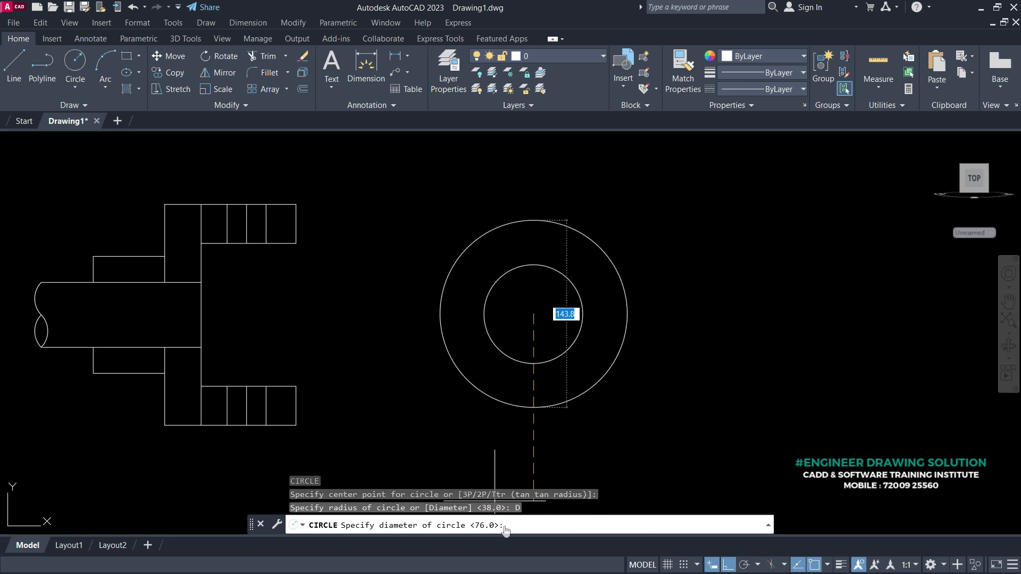
{"action": "type", "text": "30"}
{"action": "key", "text": "Return"}
- Change the colour of all lines and arcs in the forked view to green
{"action": "middle_click_drag", "start_coordinate": [239, 396], "coordinate": [373, 382]}
{"action": "scroll", "coordinate": [419, 368], "scroll_direction": "down", "scroll_amount": 1}
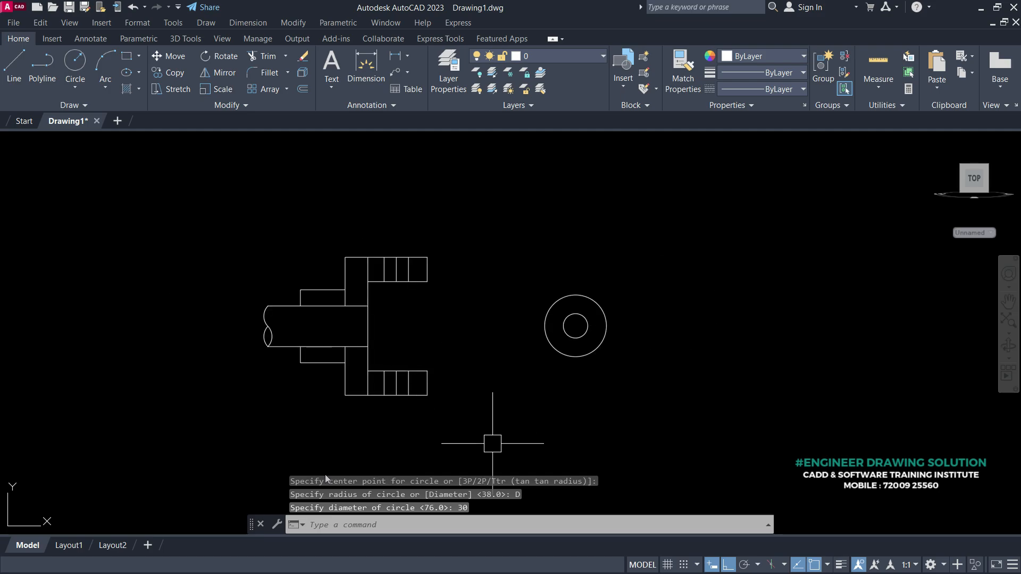
{"action": "left_click", "coordinate": [485, 437]}
{"action": "left_click", "coordinate": [189, 230]}
{"action": "left_click", "coordinate": [734, 58]}
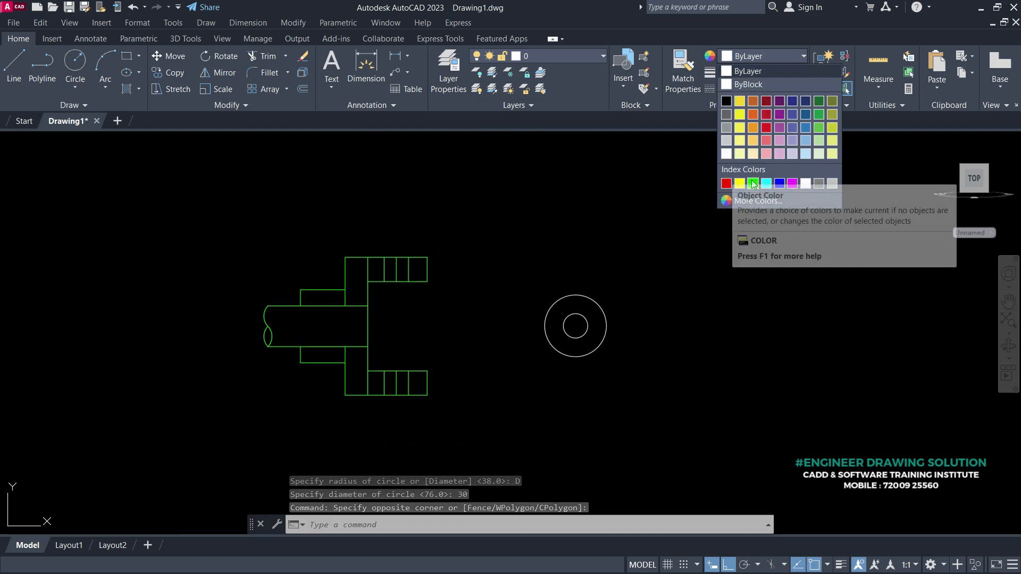
{"action": "left_click", "coordinate": [753, 183]}
{"action": "key", "text": "Escape"}
- Set the lineweight of the forked view's lines and arcs to 0.50 mm
{"action": "scroll", "coordinate": [425, 335], "scroll_direction": "up", "scroll_amount": 2}
{"action": "scroll", "coordinate": [478, 345], "scroll_direction": "down", "scroll_amount": 2}
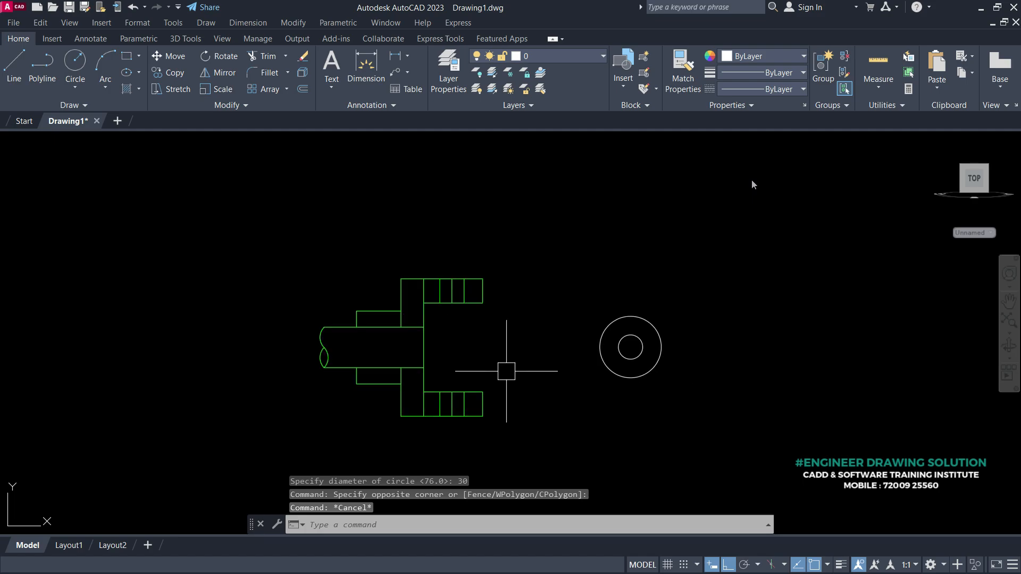
{"action": "left_click", "coordinate": [524, 455]}
{"action": "left_click", "coordinate": [261, 257]}
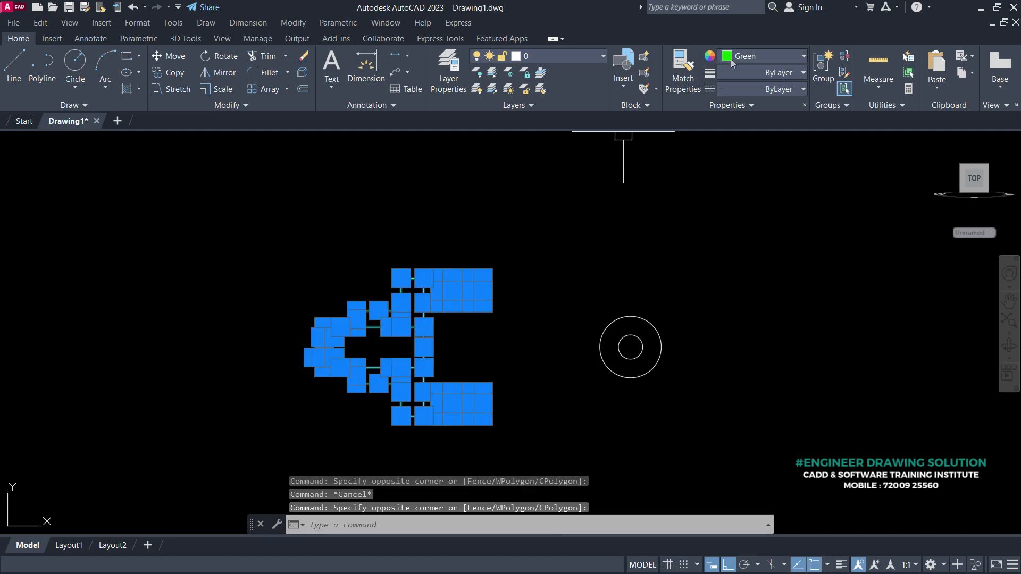
{"action": "left_click", "coordinate": [742, 74]}
{"action": "left_click", "coordinate": [740, 74]}
{"action": "left_click", "coordinate": [740, 75]}
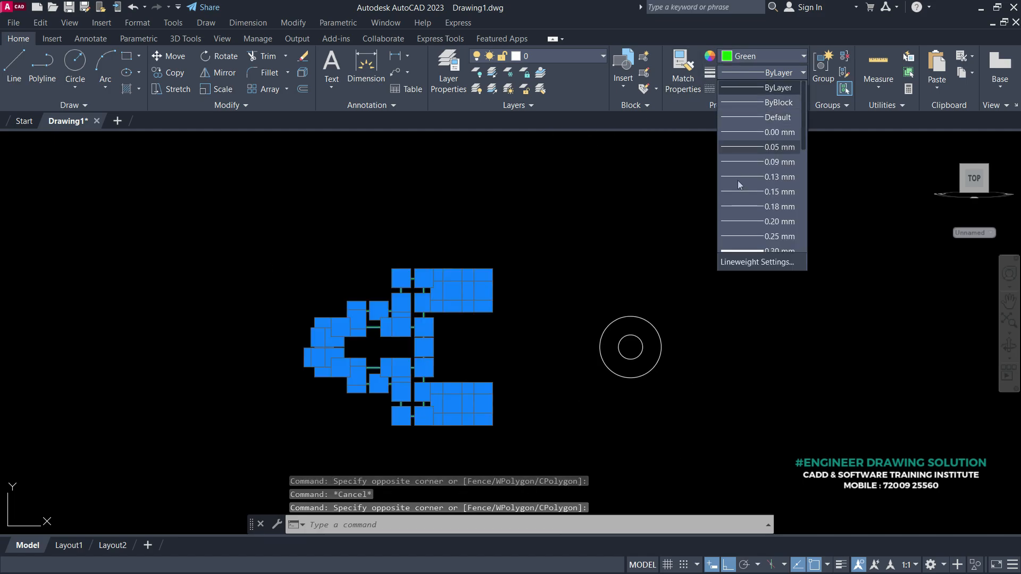
{"action": "scroll", "coordinate": [745, 244], "scroll_direction": "down", "scroll_amount": 1}
{"action": "left_click", "coordinate": [745, 248]}
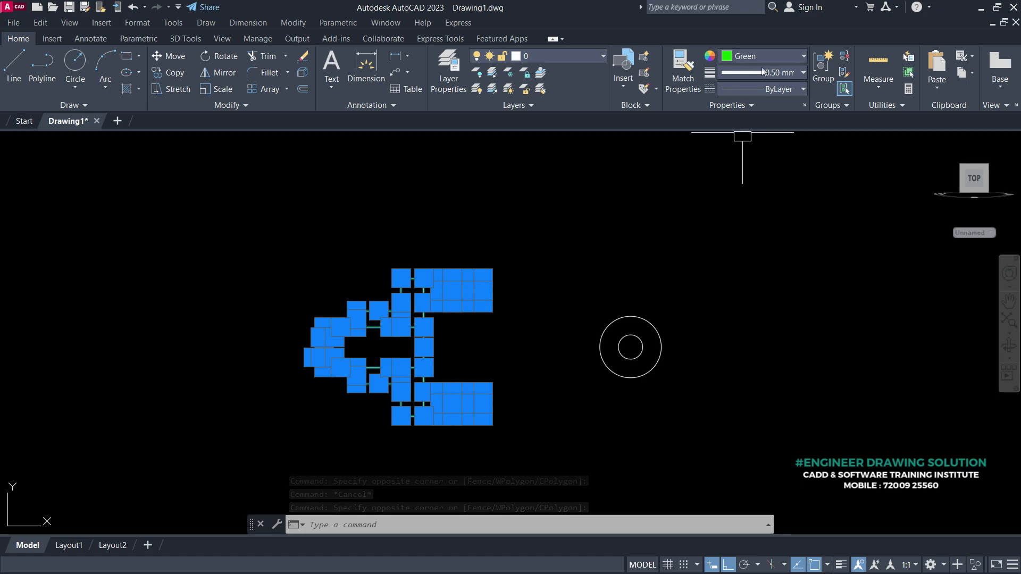
- Choose the lineweight for the selected fork geometry again and turn on lineweight display
{"action": "left_click", "coordinate": [769, 89]}
{"action": "left_click", "coordinate": [749, 81]}
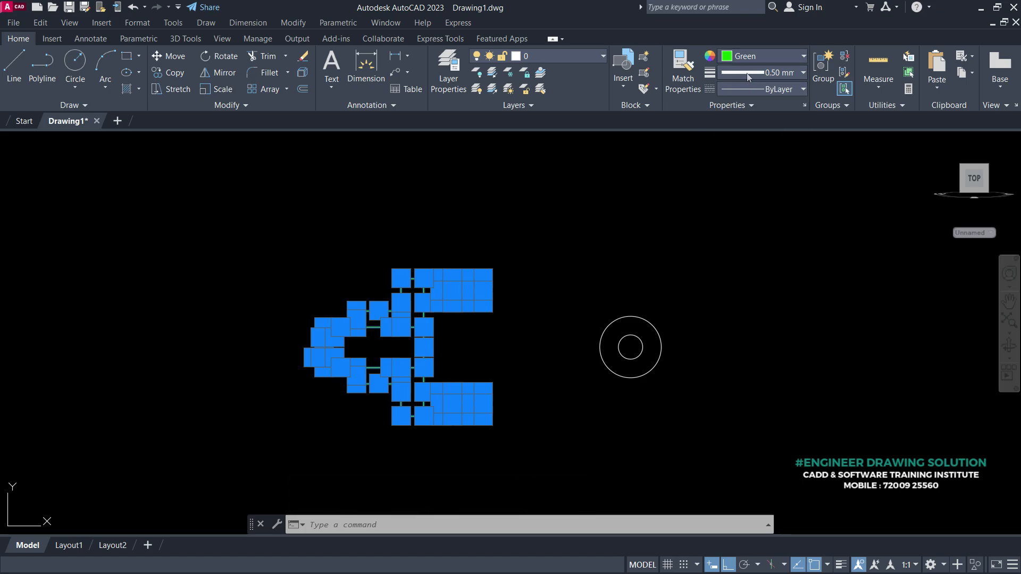
{"action": "left_click", "coordinate": [747, 74]}
{"action": "left_click", "coordinate": [762, 133]}
{"action": "key", "text": "Escape"}
{"action": "scroll", "coordinate": [467, 359], "scroll_direction": "up", "scroll_amount": 1}
{"action": "middle_click_drag", "start_coordinate": [505, 335], "coordinate": [399, 297]}
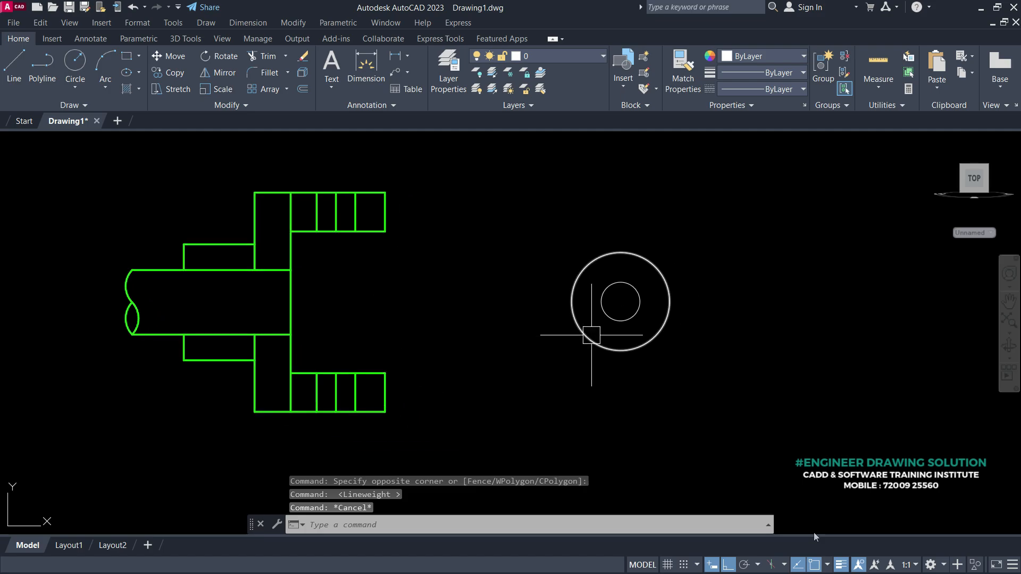
- Draw a line from the circles' centre 118 to the right, continuing 45 straight up
{"action": "middle_click_drag", "start_coordinate": [618, 338], "coordinate": [509, 337]}
{"action": "type", "text": "l"}
{"action": "key", "text": "Return"}
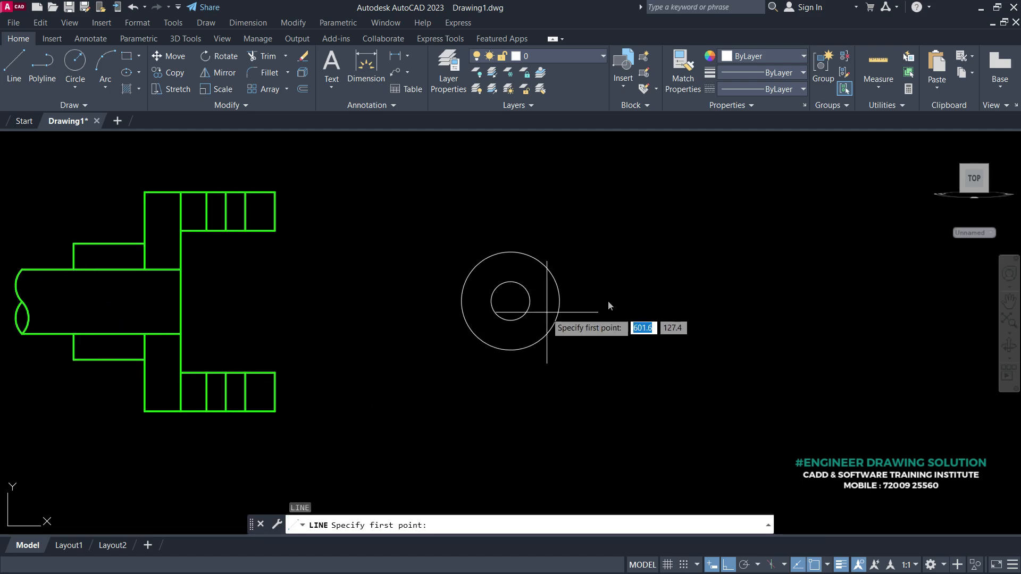
{"action": "left_click", "coordinate": [510, 301]}
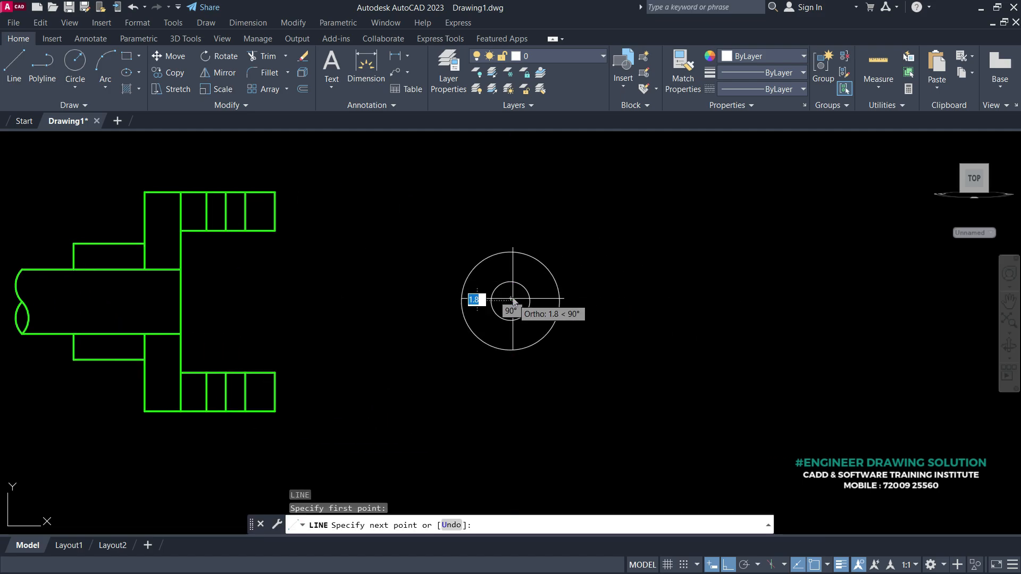
{"action": "key", "text": "Return"}
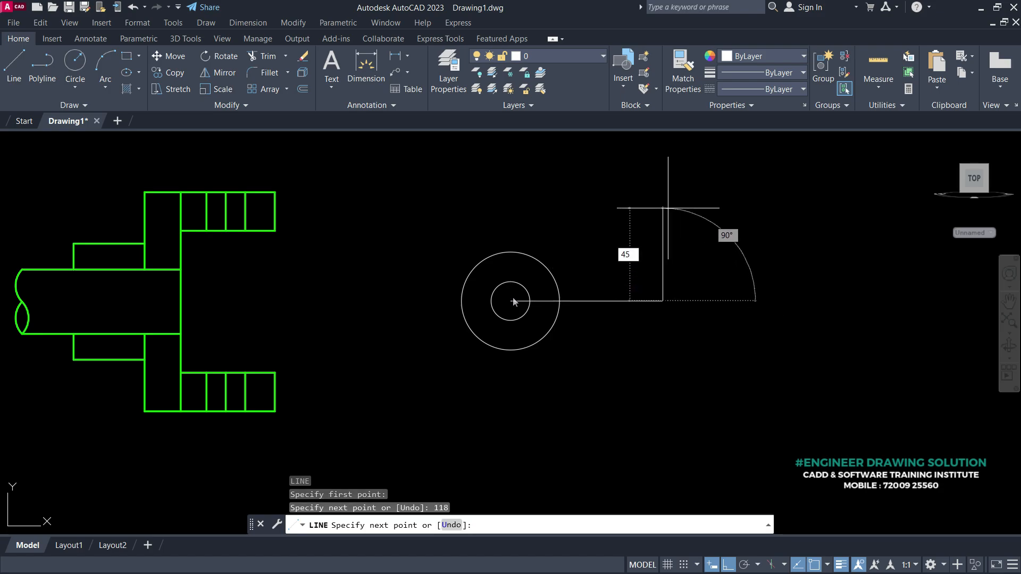
{"action": "key", "text": "Return"}
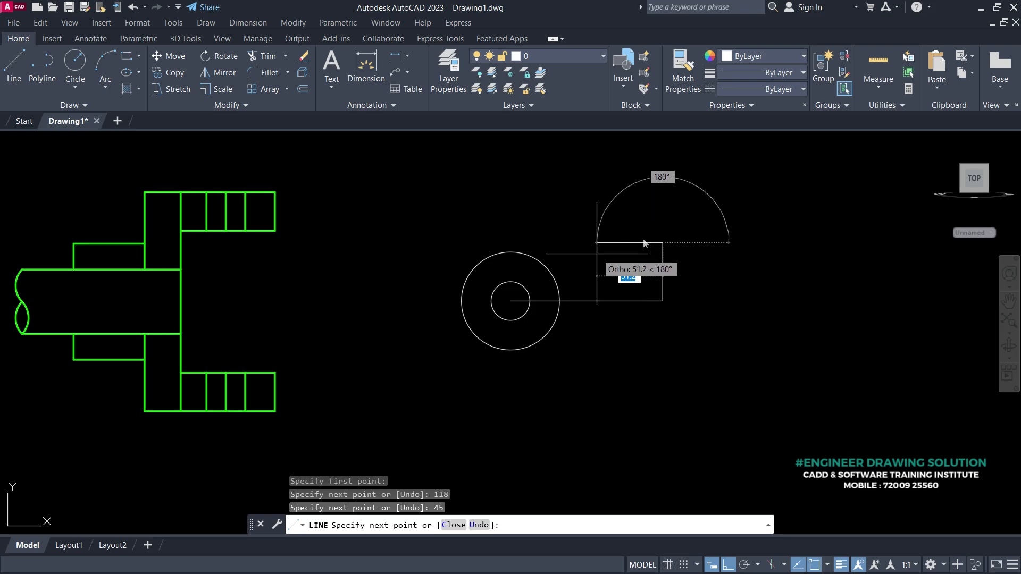
- Continue the outline to the left with segments of 35 and 28, ending with a line tangent to the outer circle
{"action": "middle_click_drag", "start_coordinate": [596, 254], "coordinate": [579, 293]}
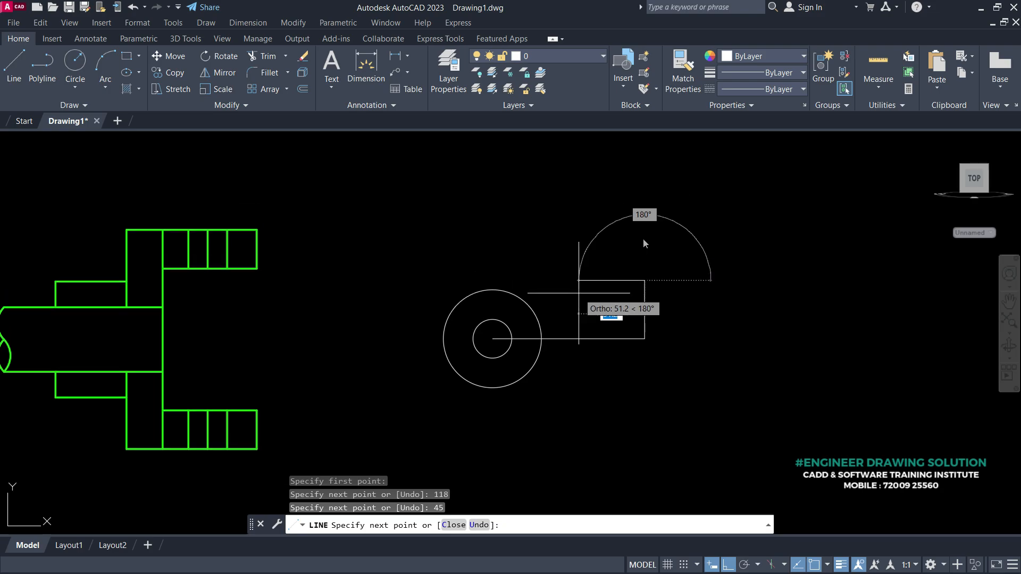
{"action": "scroll", "coordinate": [553, 301], "scroll_direction": "up", "scroll_amount": 1}
{"action": "scroll", "coordinate": [553, 301], "scroll_direction": "up", "scroll_amount": 1}
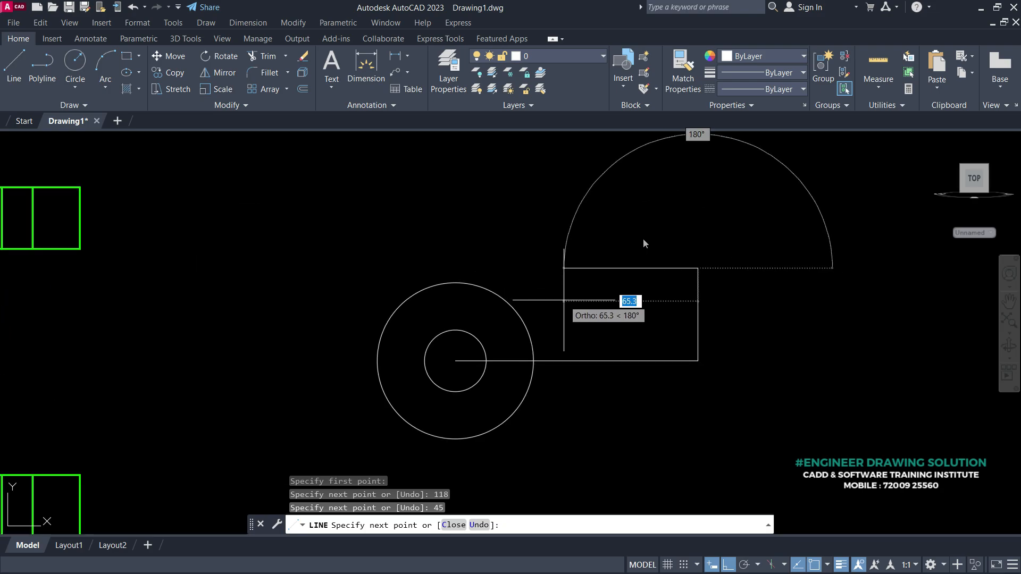
{"action": "type", "text": "35"}
{"action": "key", "text": "Return"}
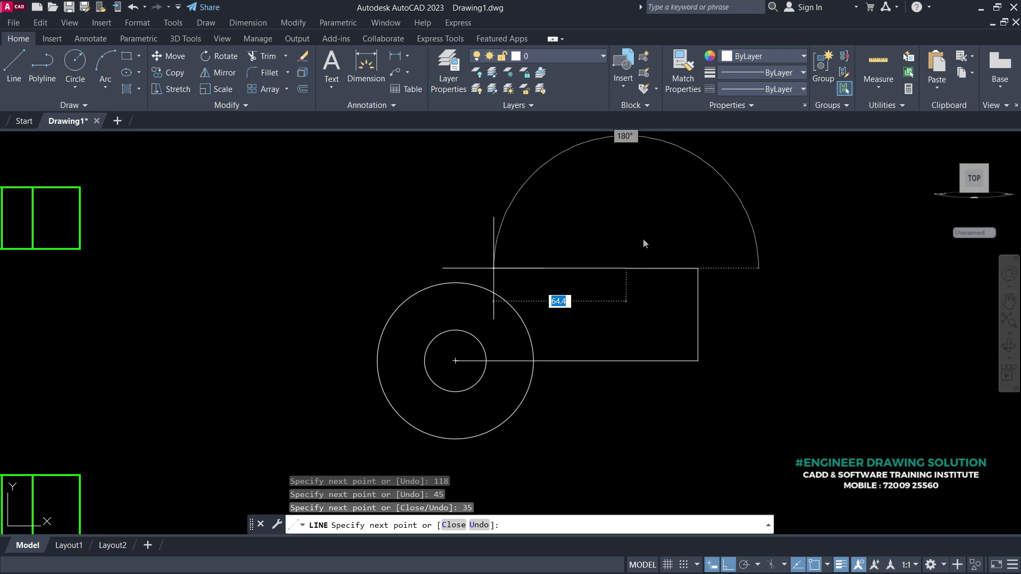
{"action": "type", "text": "28"}
{"action": "key", "text": "Return"}
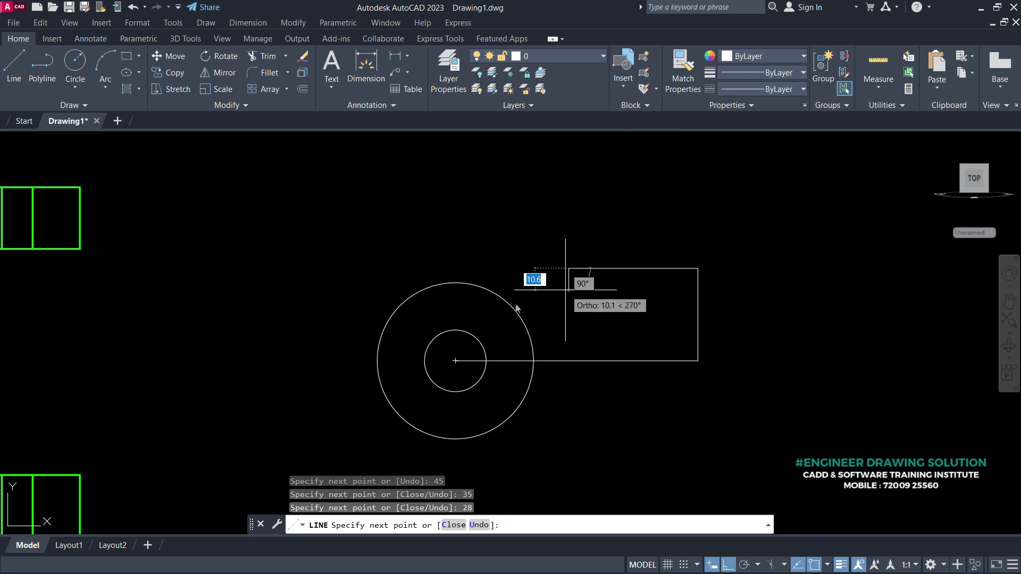
{"action": "scroll", "coordinate": [550, 287], "scroll_direction": "up", "scroll_amount": 2}
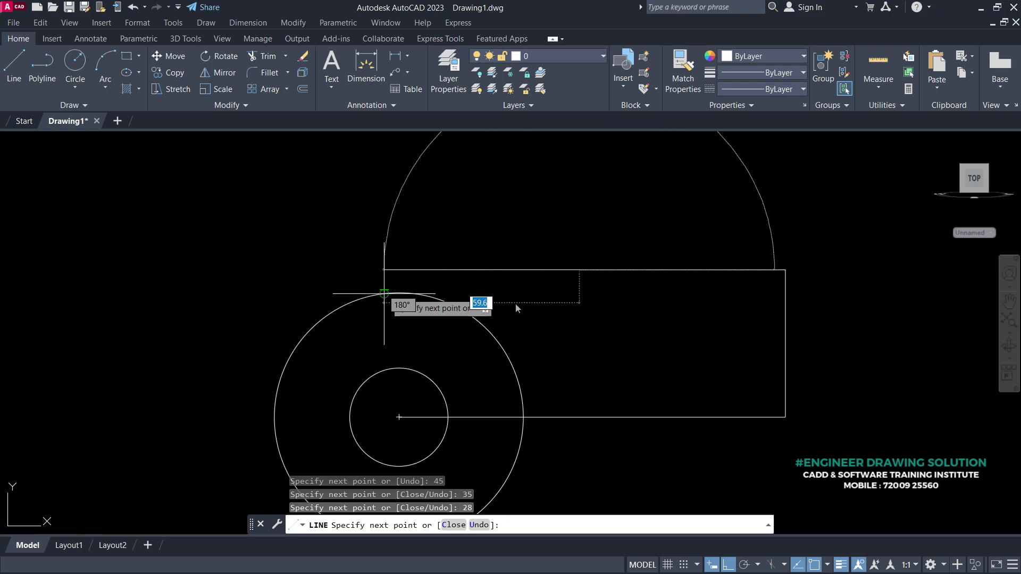
{"action": "left_click", "coordinate": [384, 294]}
{"action": "key", "text": "Return"}
- Draw a vertical line from the upper end of the tangent line down to the horizontal centre line
{"action": "middle_click_drag", "start_coordinate": [661, 292], "coordinate": [537, 239]}
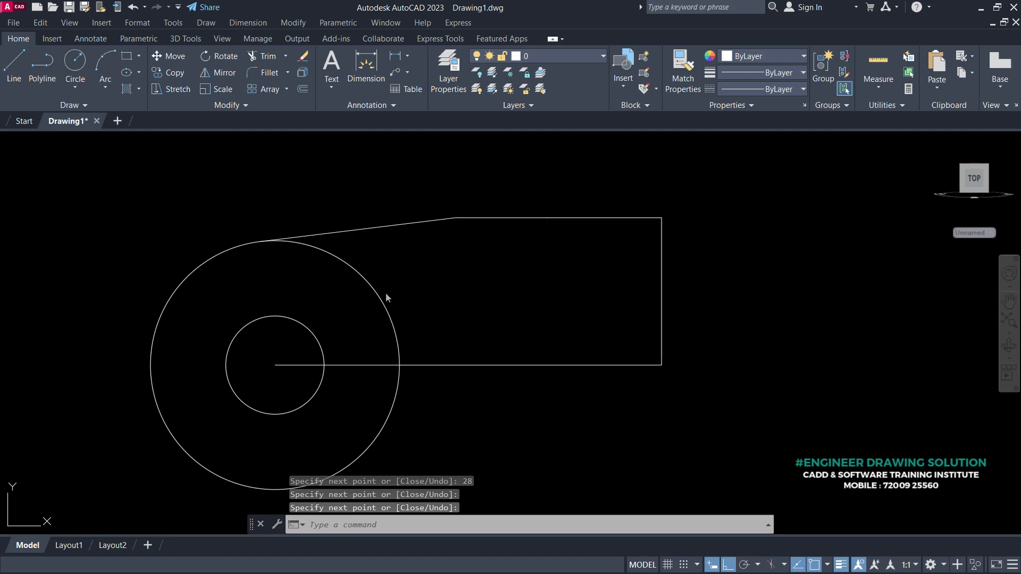
{"action": "middle_click_drag", "start_coordinate": [599, 279], "coordinate": [613, 279]}
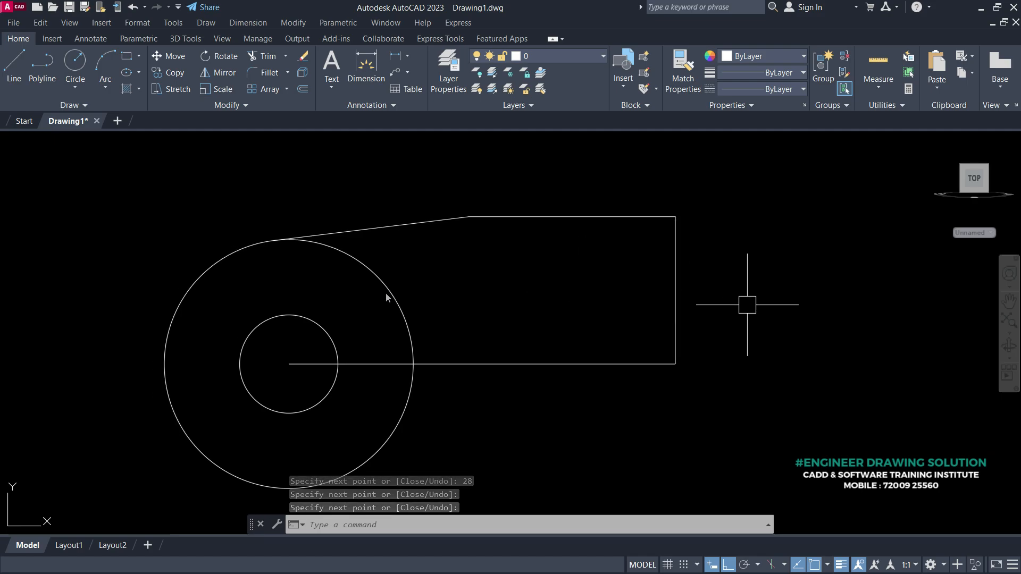
{"action": "middle_click_drag", "start_coordinate": [733, 303], "coordinate": [766, 317]}
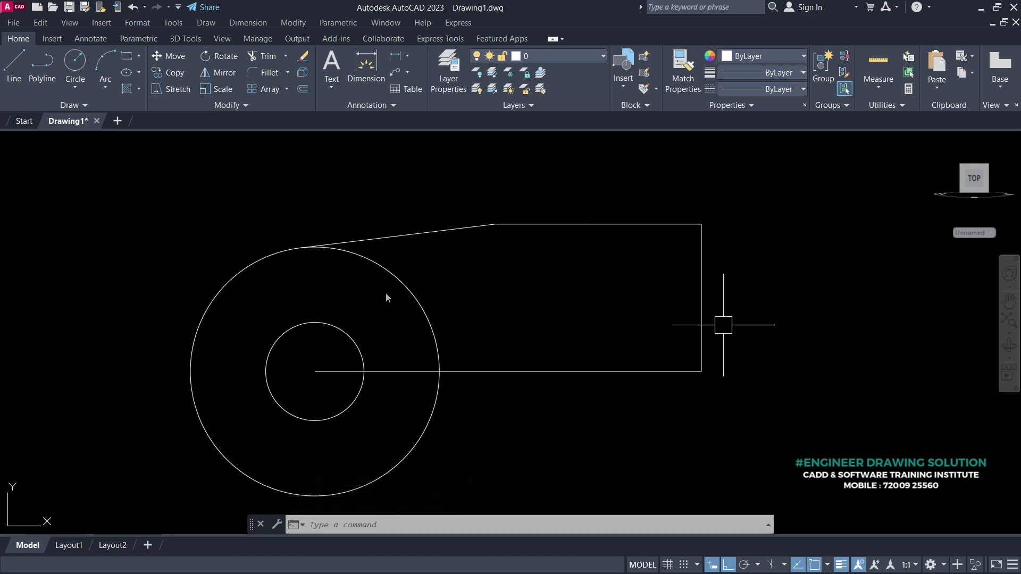
{"action": "type", "text": "l"}
{"action": "key", "text": "Return"}
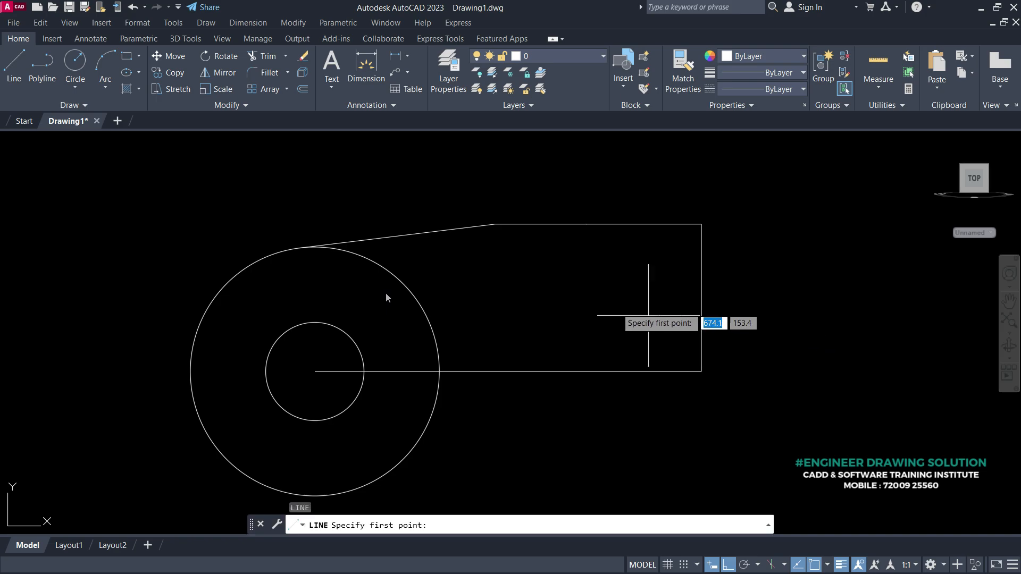
{"action": "left_click", "coordinate": [495, 224]}
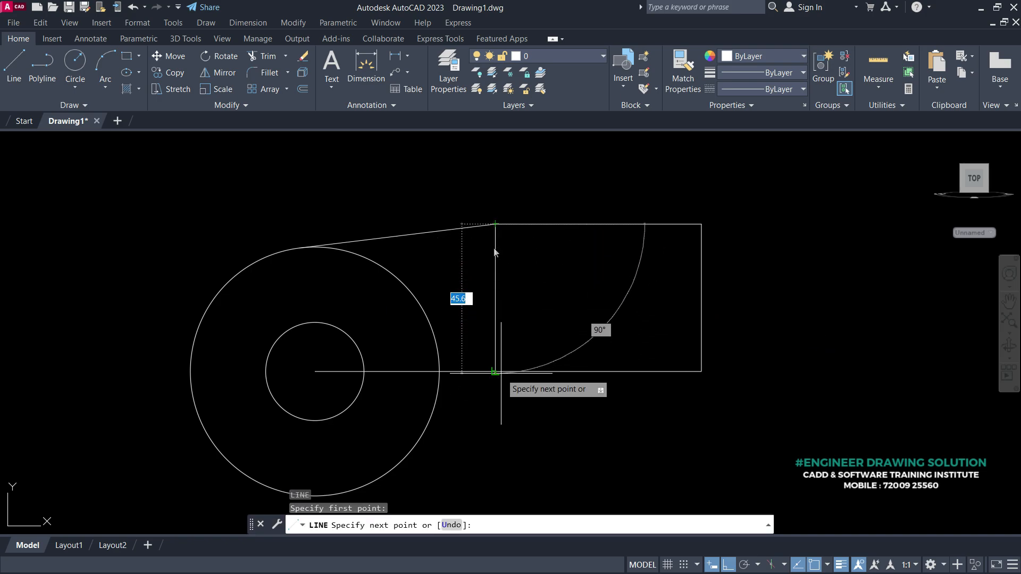
{"action": "left_click", "coordinate": [495, 371]}
{"action": "key", "text": "Return"}
- Offset the new vertical line 28 to the right
{"action": "middle_click_drag", "start_coordinate": [501, 350], "coordinate": [460, 351]}
{"action": "key", "text": "Return"}
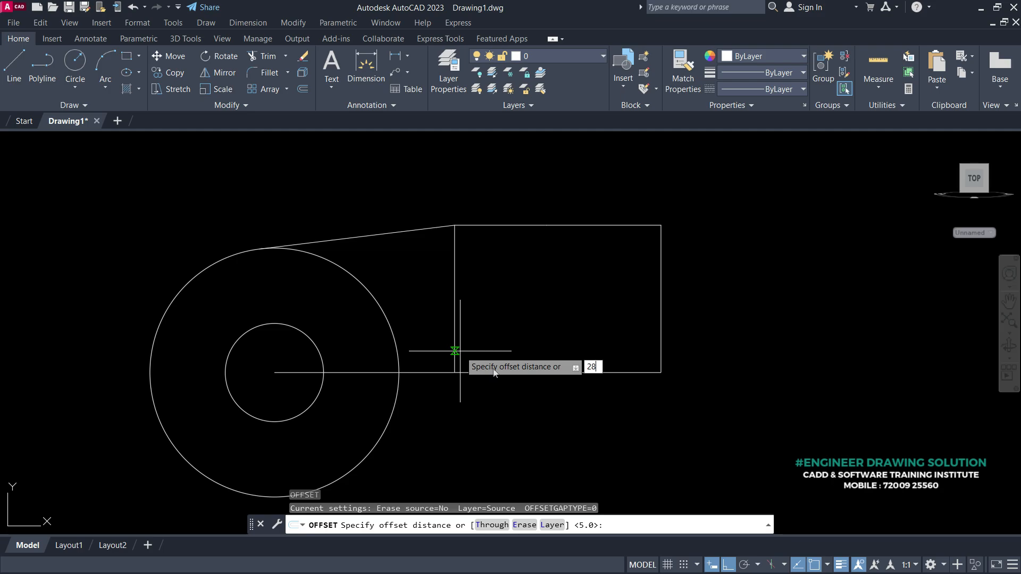
{"action": "type", "text": "28"}
{"action": "key", "text": "Return"}
{"action": "left_click", "coordinate": [454, 306]}
{"action": "left_click", "coordinate": [553, 294]}
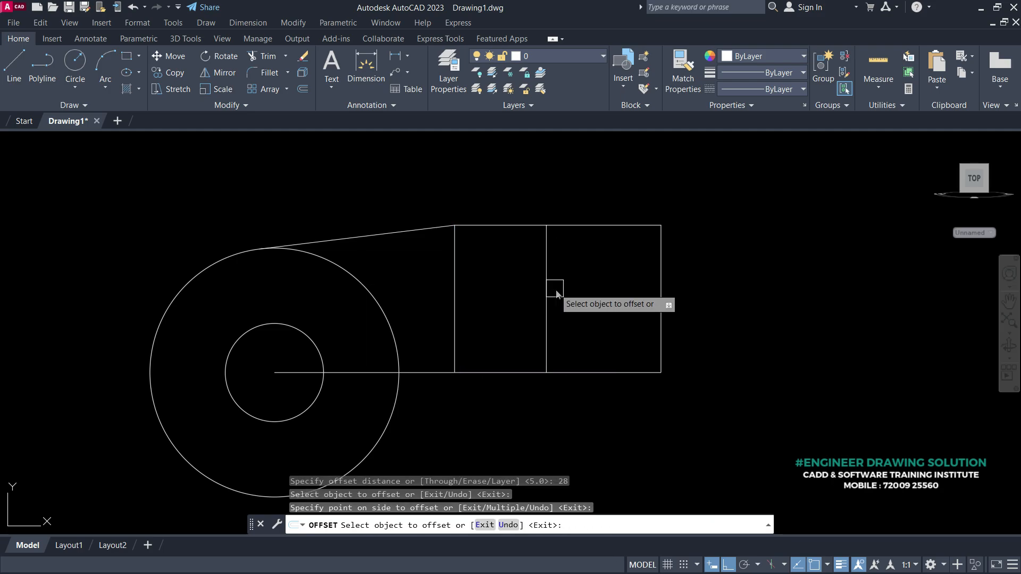
{"action": "key", "text": "Return"}
- Offset the horizontal centre line 15 upward
{"action": "middle_click_drag", "start_coordinate": [559, 304], "coordinate": [506, 307]}
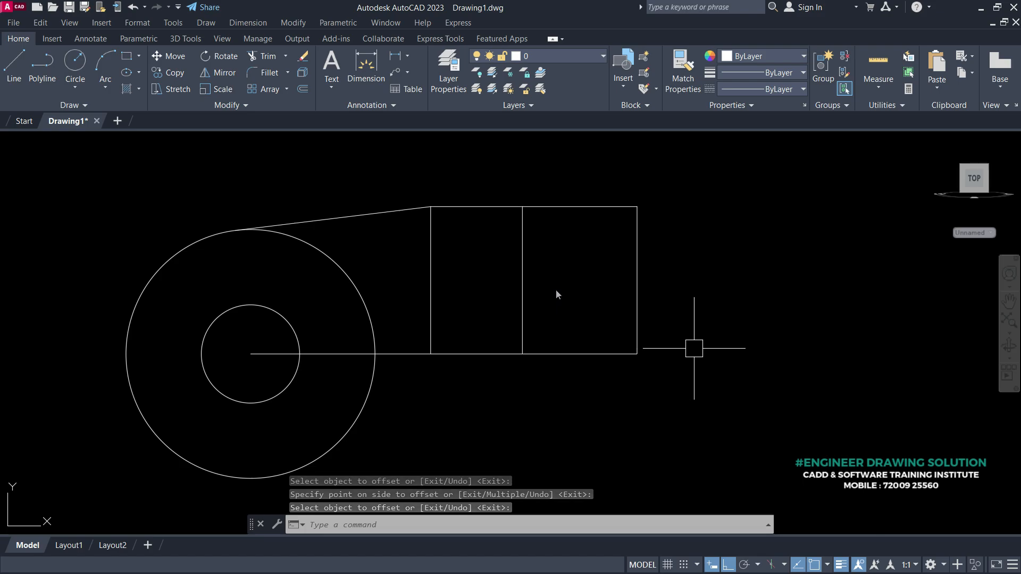
{"action": "type", "text": "o"}
{"action": "key", "text": "Return"}
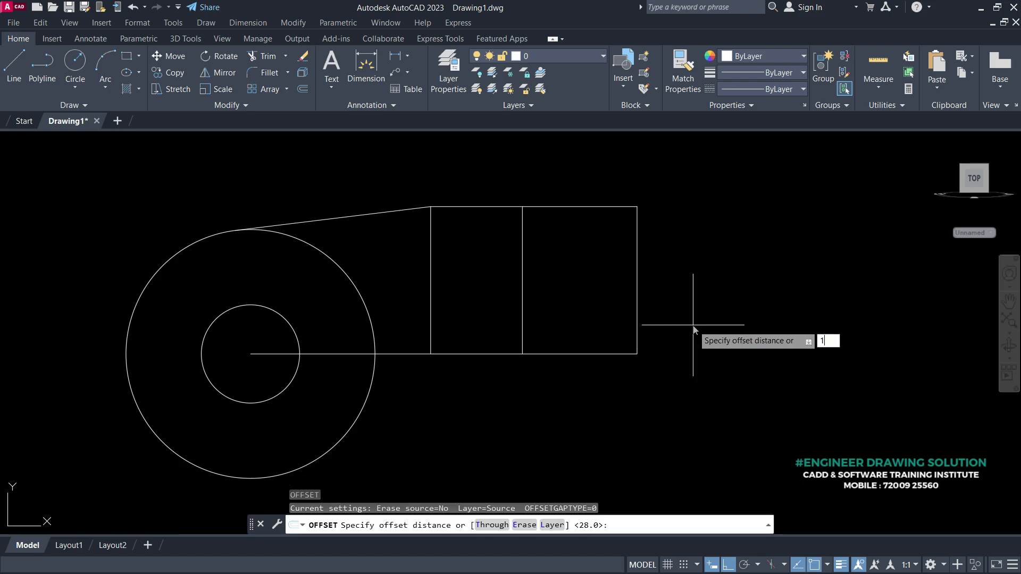
{"action": "type", "text": "15"}
{"action": "key", "text": "Return"}
{"action": "left_click", "coordinate": [573, 354]}
{"action": "left_click", "coordinate": [572, 282]}
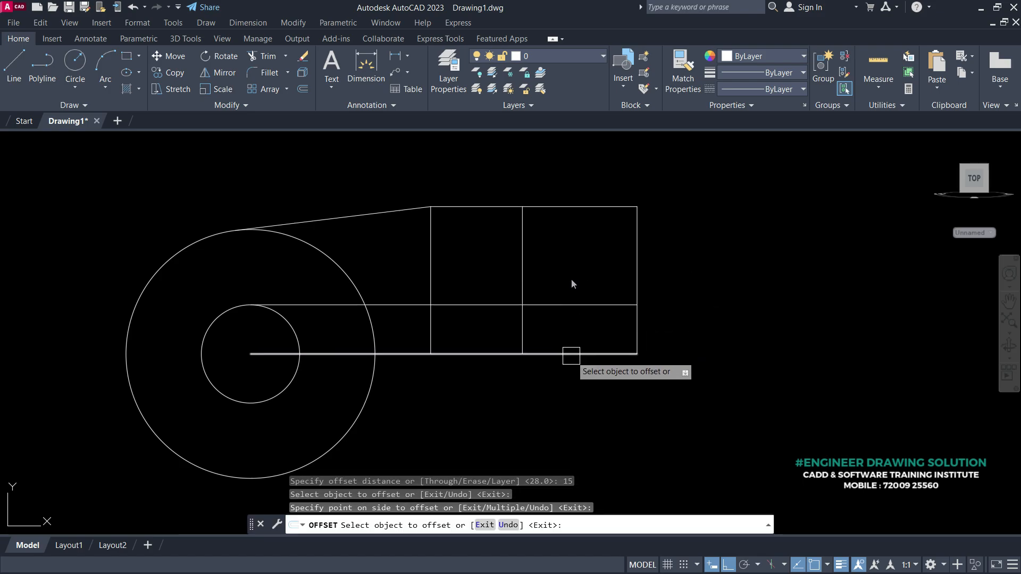
- Offset the horizontal centre line 15 downward as well, and erase that lower copy
{"action": "left_click", "coordinate": [571, 354]}
{"action": "left_click", "coordinate": [592, 414]}
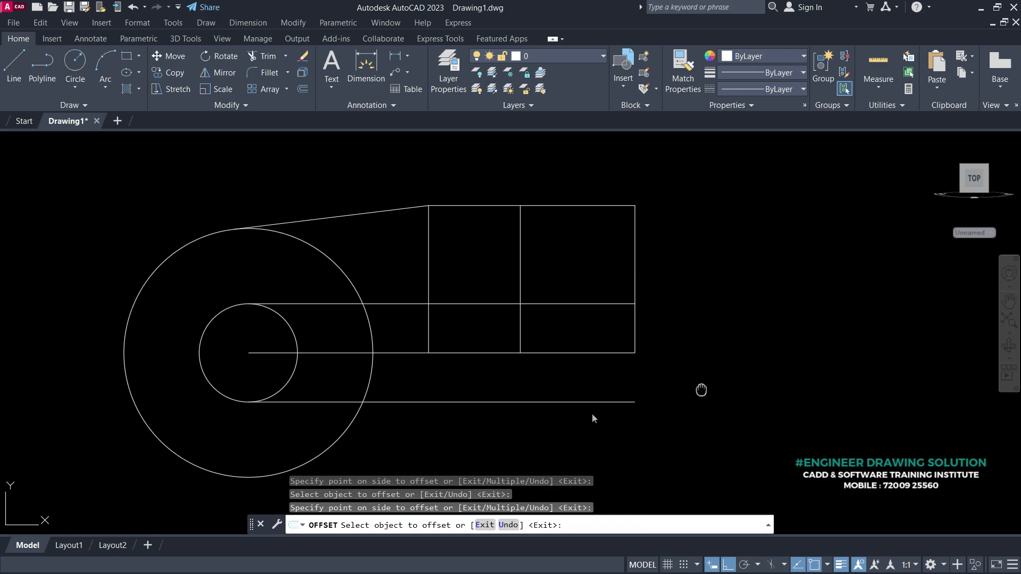
{"action": "key", "text": "Escape"}
{"action": "left_click", "coordinate": [551, 379]}
{"action": "key", "text": "Delete"}
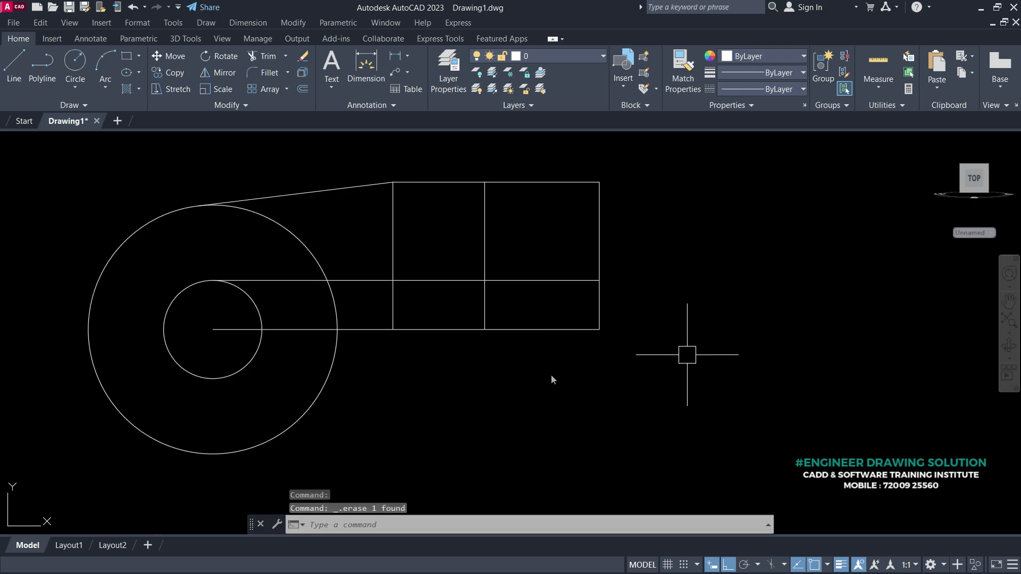
- Mirror the upper half of the view about the horizontal centre line, keeping the source objects
{"action": "type", "text": "mi"}
{"action": "key", "text": "Return"}
{"action": "left_click", "coordinate": [652, 302]}
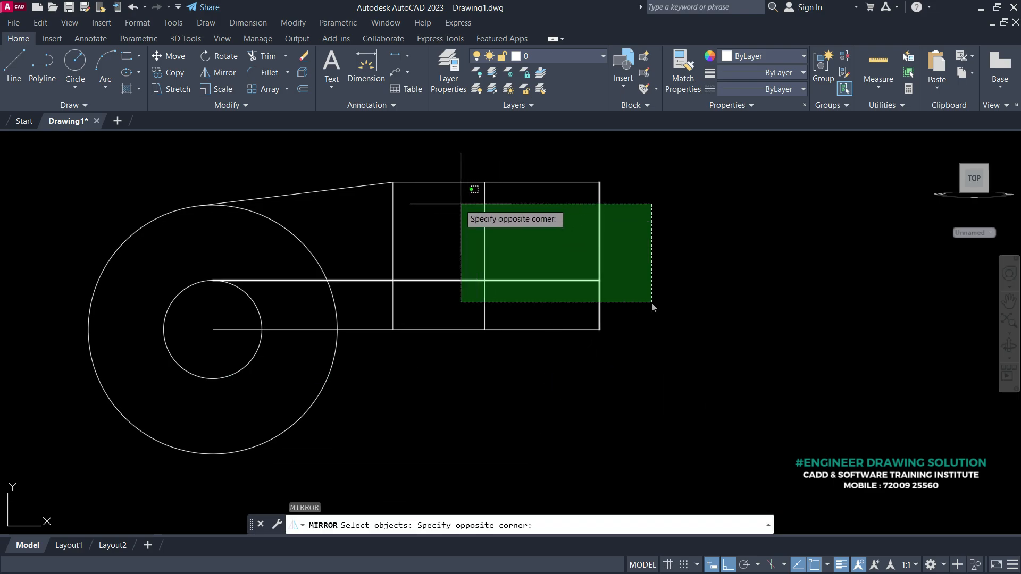
{"action": "left_click", "coordinate": [375, 180]}
{"action": "key", "text": "Return"}
{"action": "left_click", "coordinate": [600, 329]}
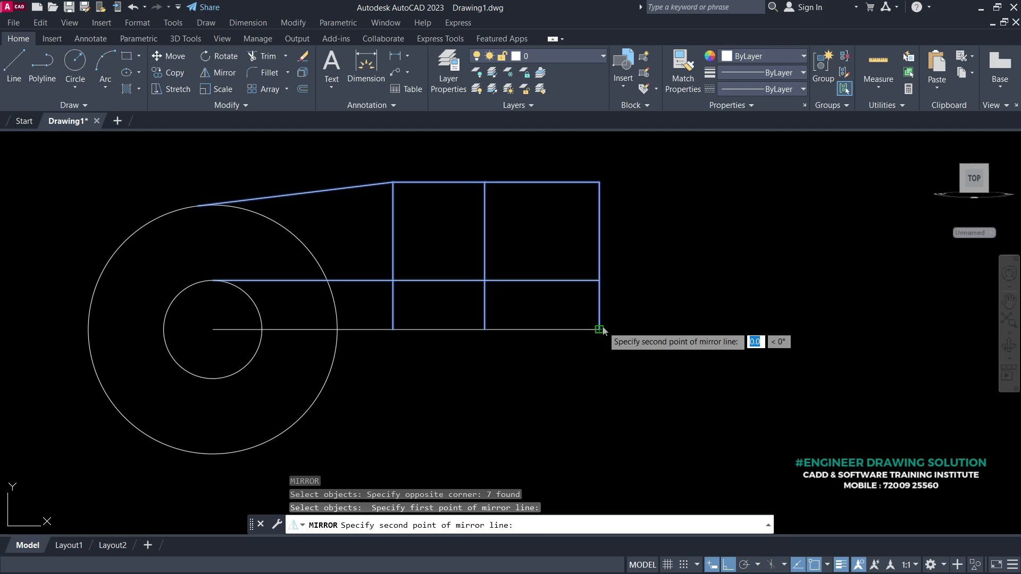
{"action": "left_click", "coordinate": [213, 329]}
{"action": "key", "text": "Return"}
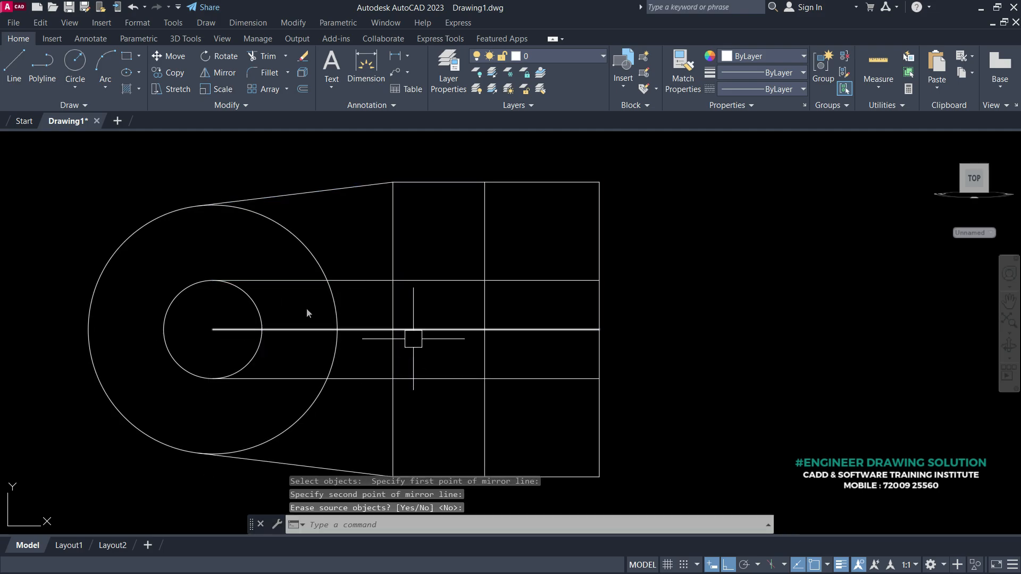
- Erase the horizontal centre line running from the circles' centre
{"action": "left_click", "coordinate": [428, 334]}
{"action": "right_click", "coordinate": [428, 336]}
{"action": "left_click", "coordinate": [456, 313]}
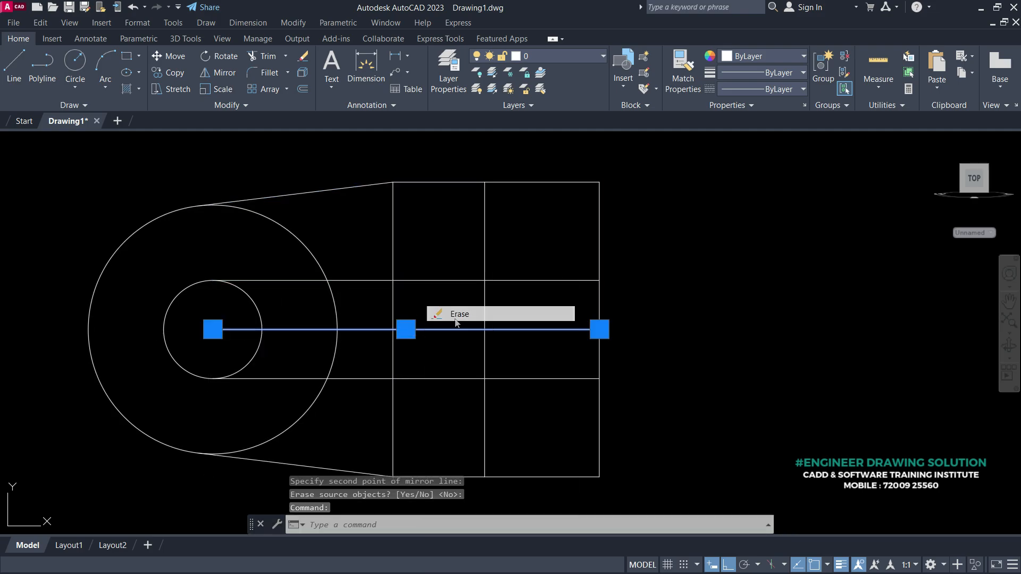
- Trim the two inner horizontal lines back to the first vertical line, and cut the middle and end verticals between them
{"action": "middle_click_drag", "start_coordinate": [401, 379], "coordinate": [465, 358]}
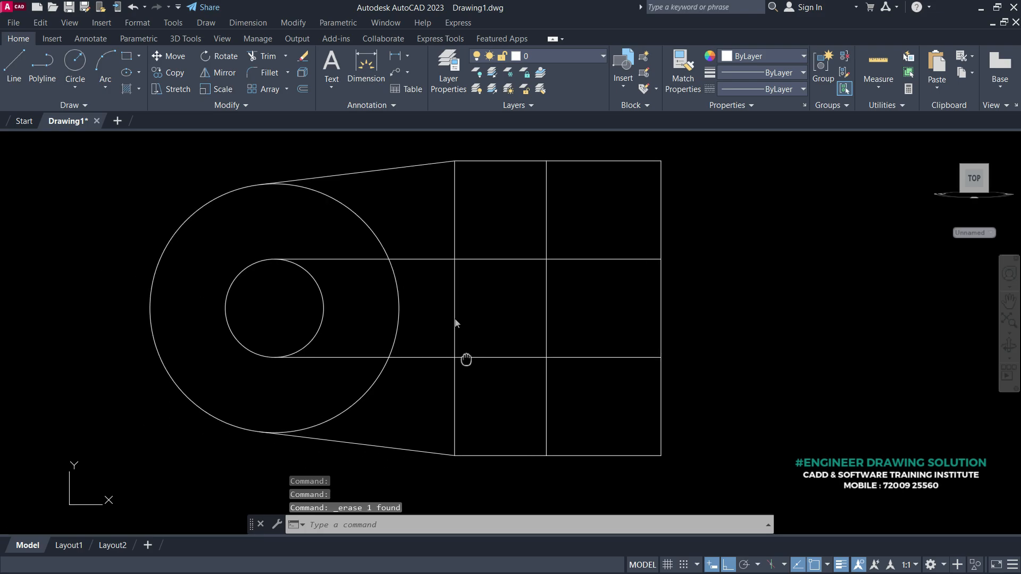
{"action": "type", "text": "t"}
{"action": "key", "text": "Return"}
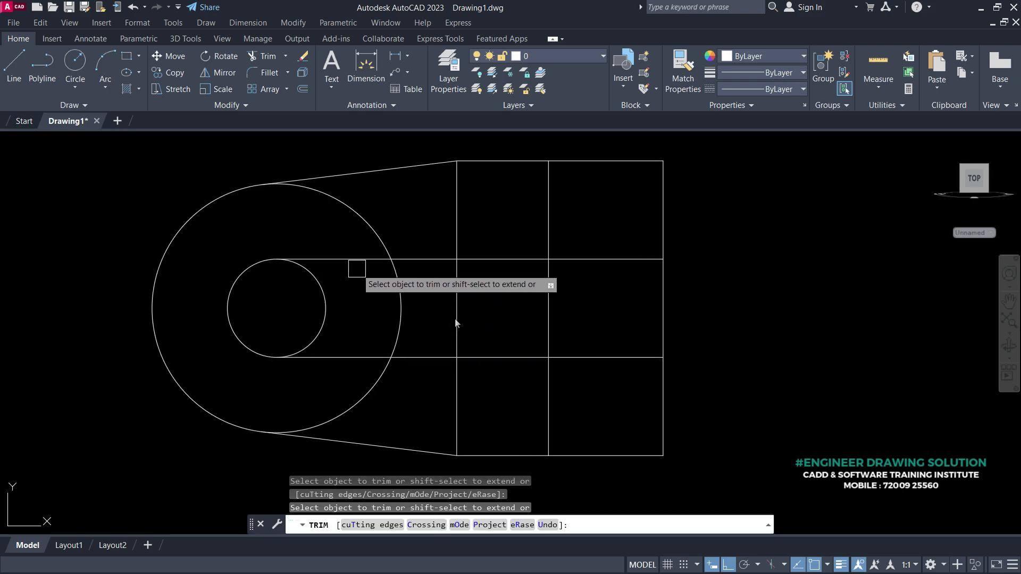
{"action": "left_click", "coordinate": [357, 261]}
{"action": "left_click", "coordinate": [360, 358]}
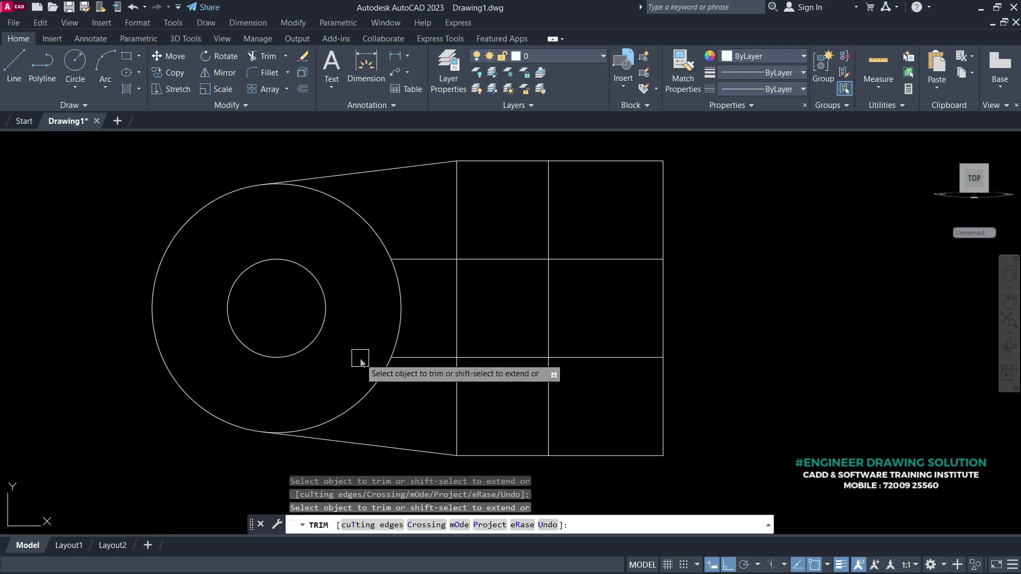
{"action": "left_click", "coordinate": [411, 357]}
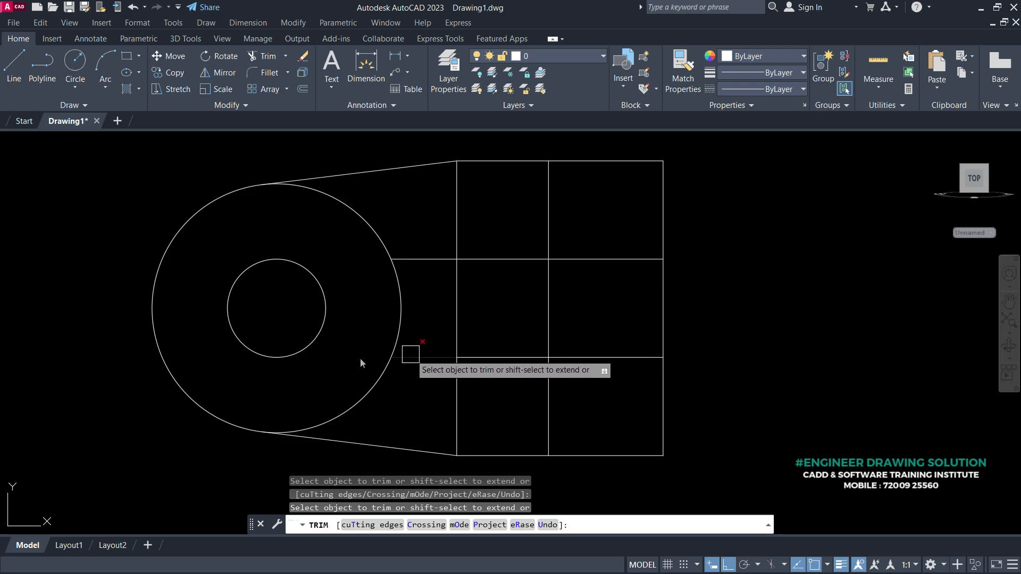
{"action": "left_click", "coordinate": [428, 260]}
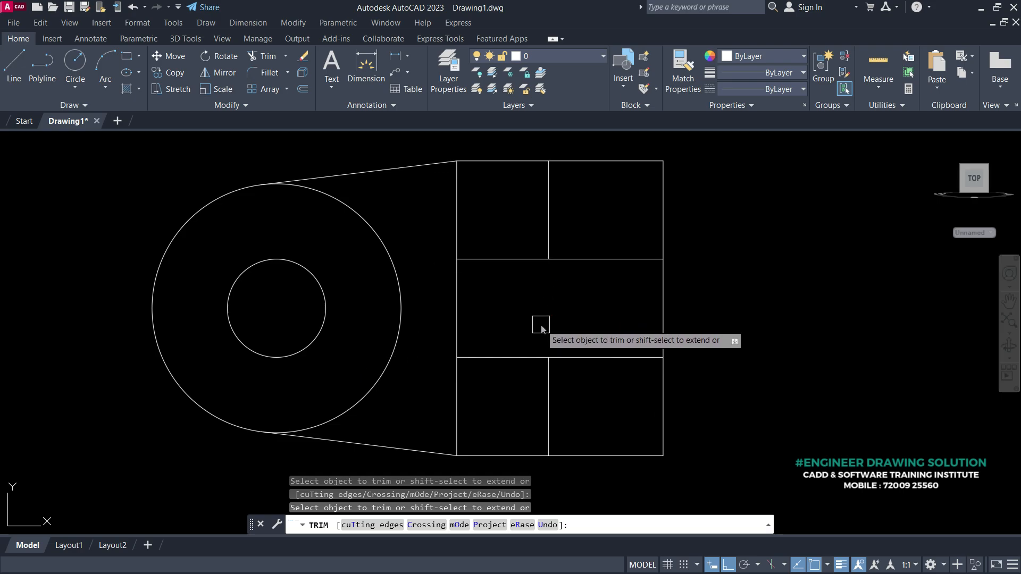
{"action": "left_click", "coordinate": [669, 314]}
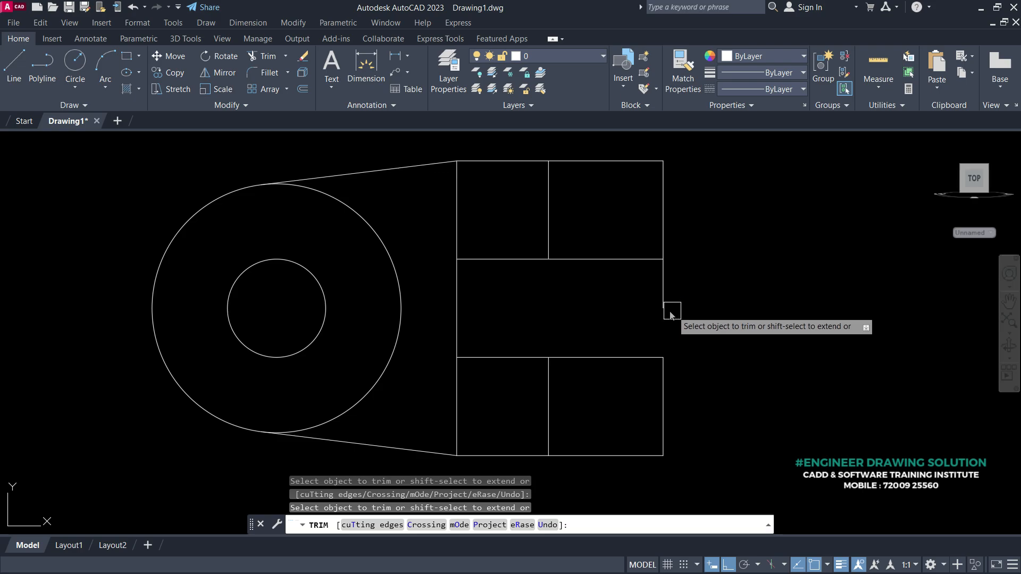
{"action": "left_click", "coordinate": [669, 290]}
{"action": "key", "text": "Return"}
- Draw the shaft outline from the slot's upper end corner: 30 outward, 30 down, and back to the lower corner
{"action": "middle_click_drag", "start_coordinate": [721, 306], "coordinate": [584, 319]}
{"action": "type", "text": "l"}
{"action": "key", "text": "Return"}
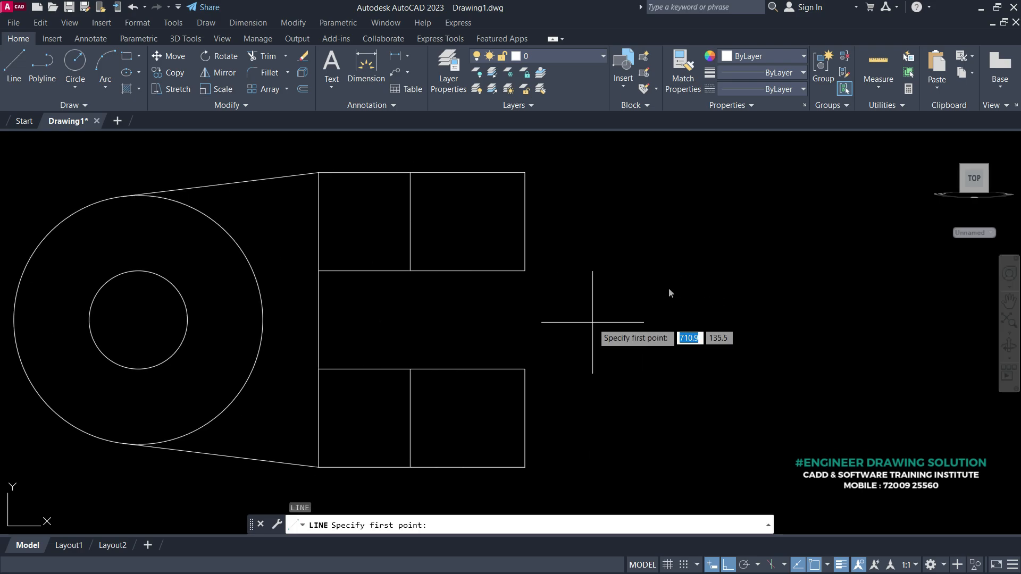
{"action": "left_click", "coordinate": [525, 270]}
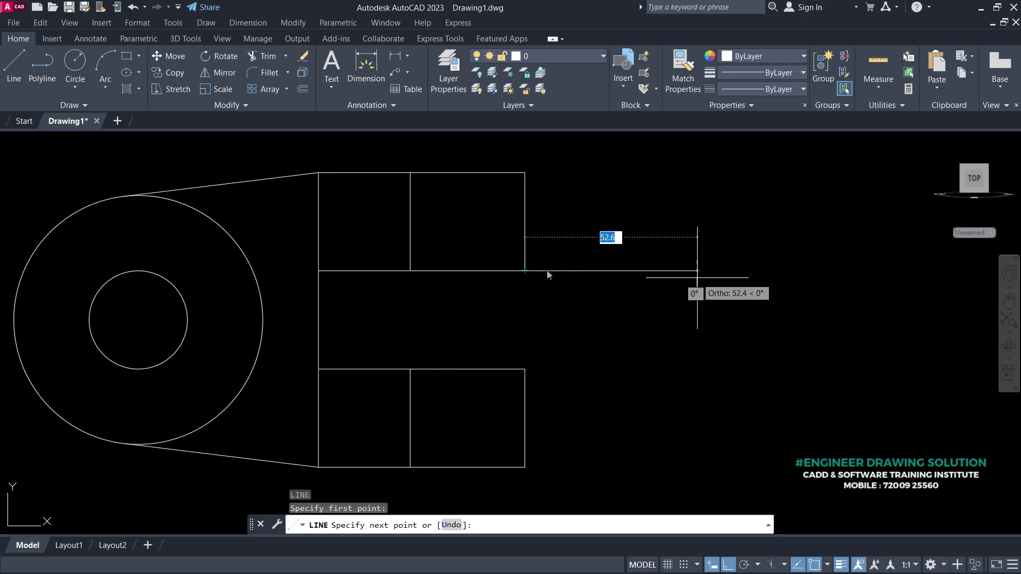
{"action": "type", "text": "3"}
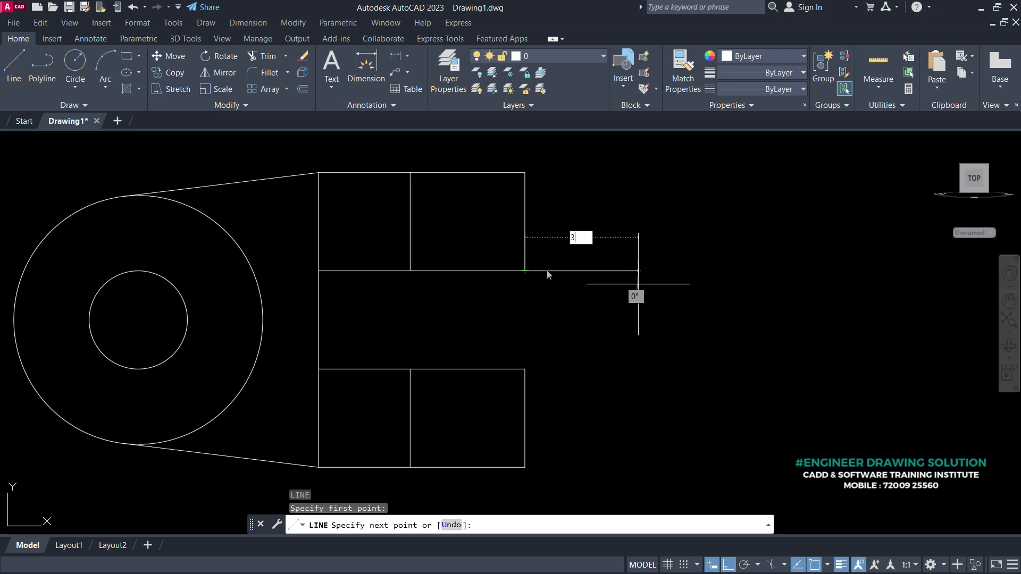
{"action": "type", "text": "0"}
{"action": "key", "text": "Return"}
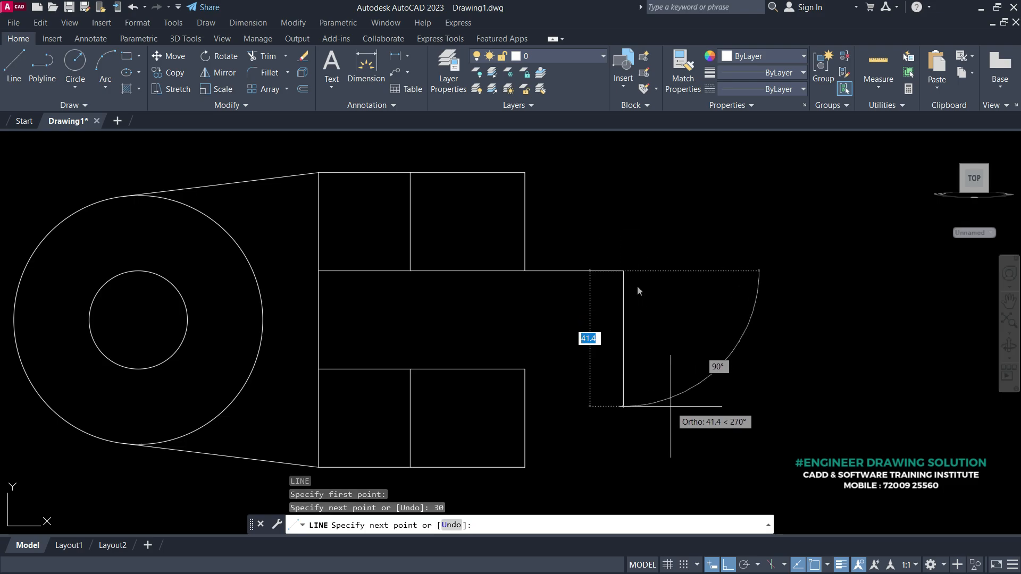
{"action": "type", "text": "30"}
{"action": "key", "text": "Return"}
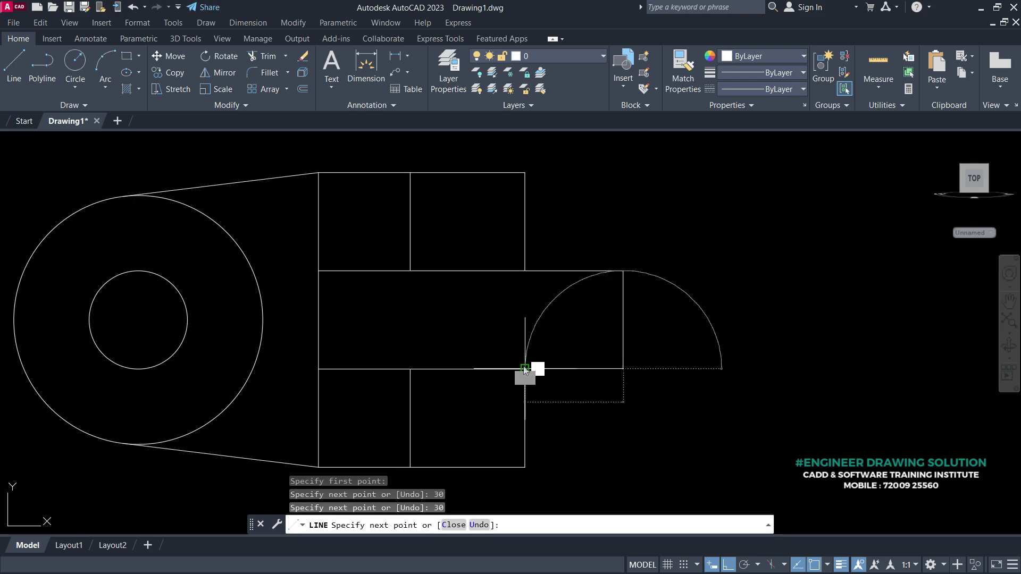
{"action": "left_click", "coordinate": [524, 369]}
{"action": "key", "text": "Return"}
- Offset the shaft's vertical end line by 5 to both sides
{"action": "key", "text": "Return"}
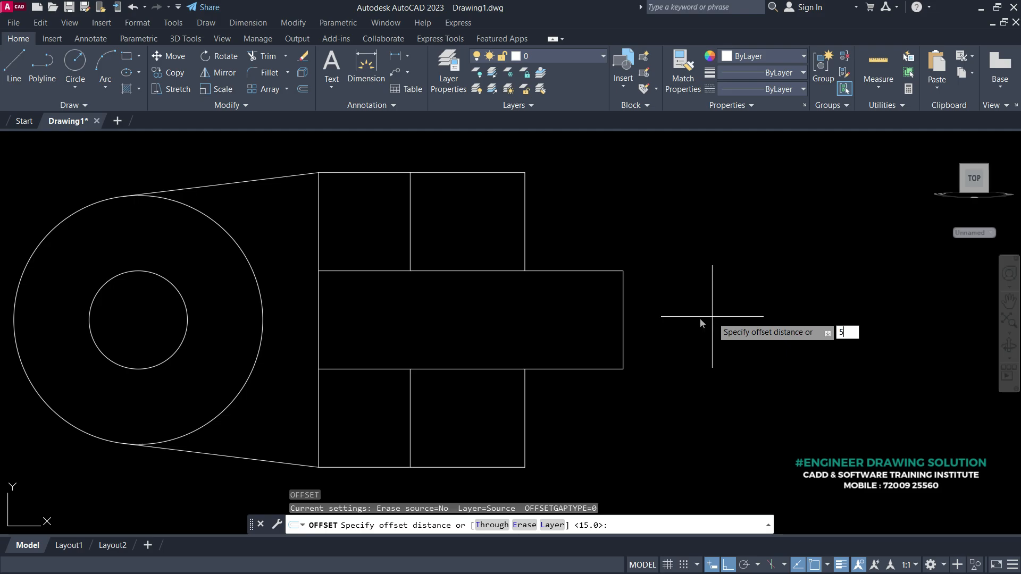
{"action": "type", "text": "5"}
{"action": "key", "text": "Return"}
{"action": "left_click", "coordinate": [623, 296]}
{"action": "left_click", "coordinate": [600, 303]}
{"action": "scroll", "coordinate": [558, 308], "scroll_direction": "up", "scroll_amount": 5}
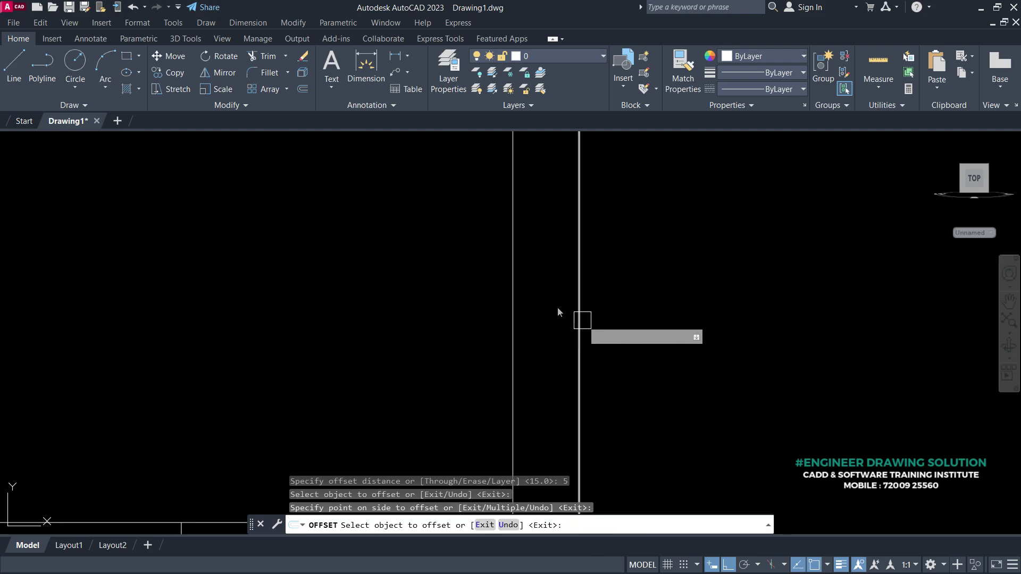
{"action": "scroll", "coordinate": [628, 311], "scroll_direction": "down", "scroll_amount": 4}
{"action": "key", "text": "Return"}
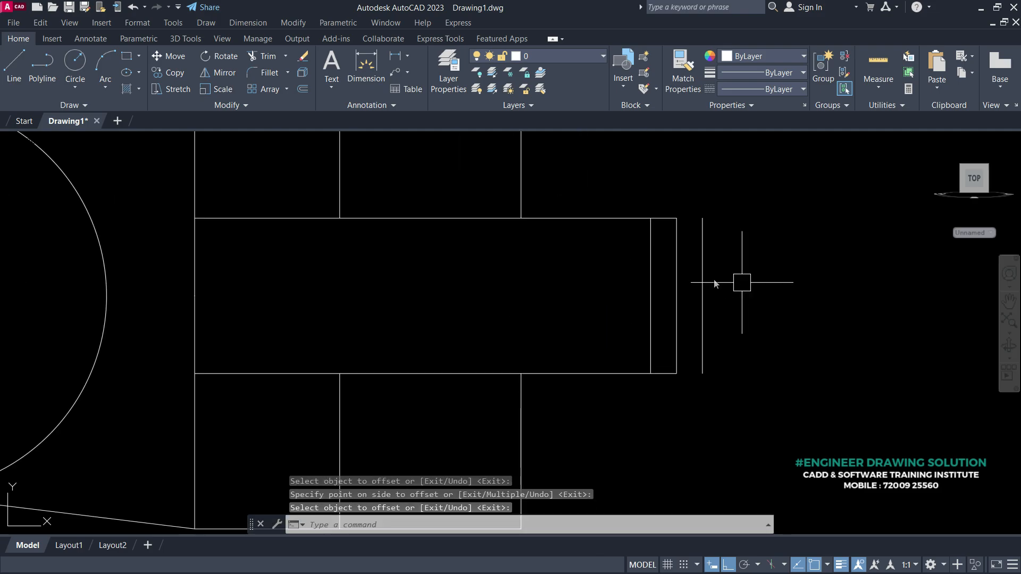
- Draw a three-point arc from the shaft's upper end corner through the outer offset line to the end line's midpoint
{"action": "type", "text": "a"}
{"action": "key", "text": "Return"}
{"action": "left_click", "coordinate": [676, 218]}
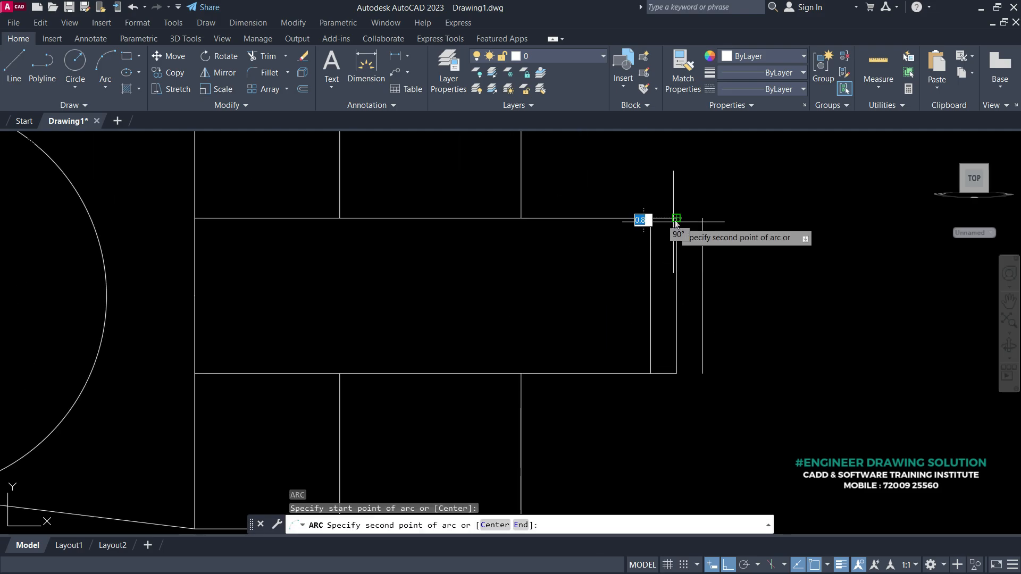
{"action": "left_click", "coordinate": [702, 265]}
{"action": "left_click", "coordinate": [678, 296]}
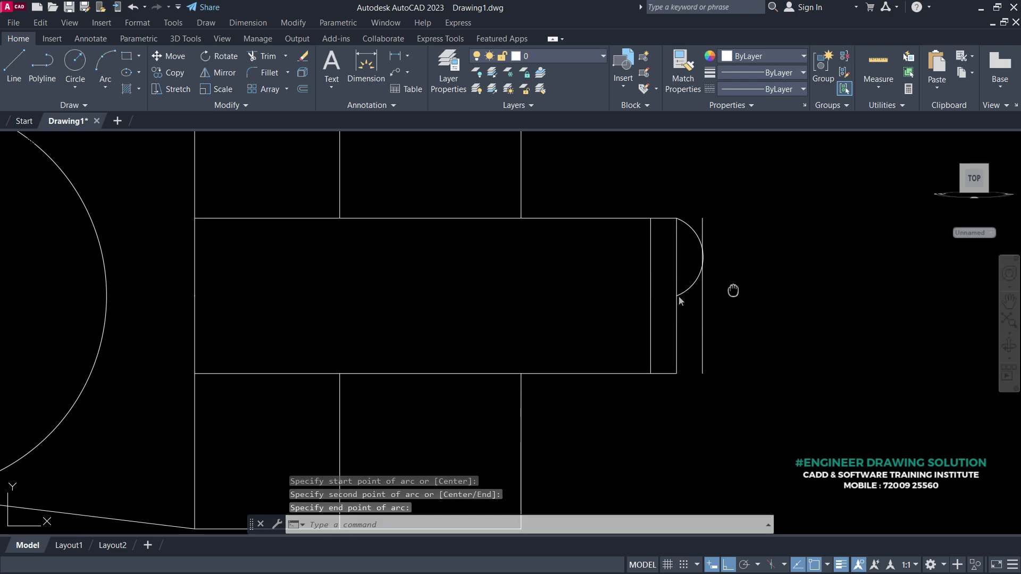
- Mirror the arc downward about a horizontal axis through the end line's midpoint, keeping the original
{"action": "middle_click_drag", "start_coordinate": [733, 291], "coordinate": [678, 295]}
{"action": "scroll", "coordinate": [683, 296], "scroll_direction": "up", "scroll_amount": 1}
{"action": "type", "text": "mi"}
{"action": "key", "text": "Return"}
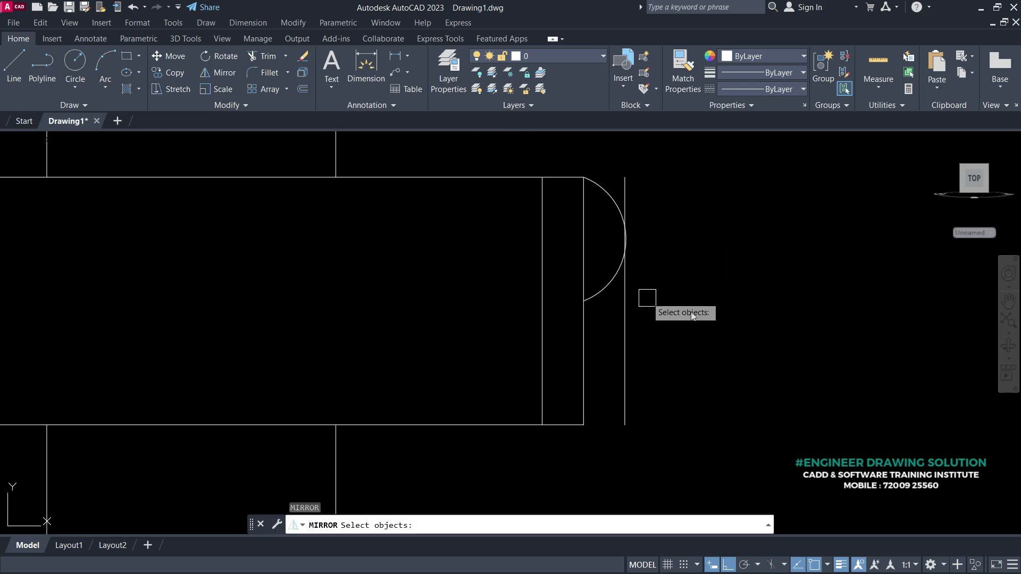
{"action": "scroll", "coordinate": [686, 309], "scroll_direction": "up", "scroll_amount": 1}
{"action": "left_click", "coordinate": [579, 290]}
{"action": "key", "text": "Return"}
{"action": "left_click", "coordinate": [553, 303]}
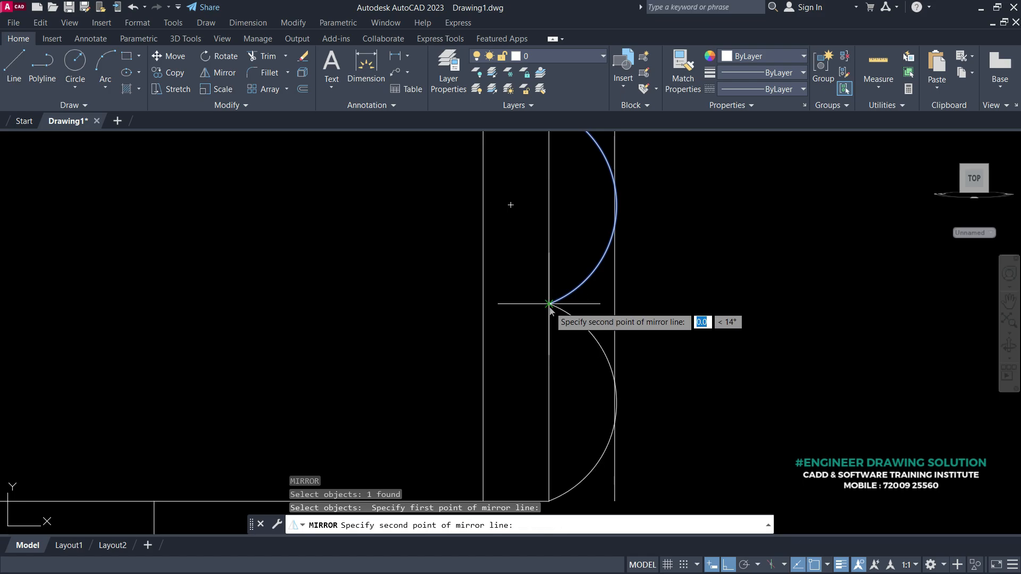
{"action": "left_click", "coordinate": [714, 279]}
{"action": "key", "text": "Return"}
- Mirror the upper arc across the shaft's vertical end line, keeping the original, to close the break symbol's loop
{"action": "scroll", "coordinate": [684, 300], "scroll_direction": "down", "scroll_amount": 1}
{"action": "type", "text": "mi"}
{"action": "key", "text": "Return"}
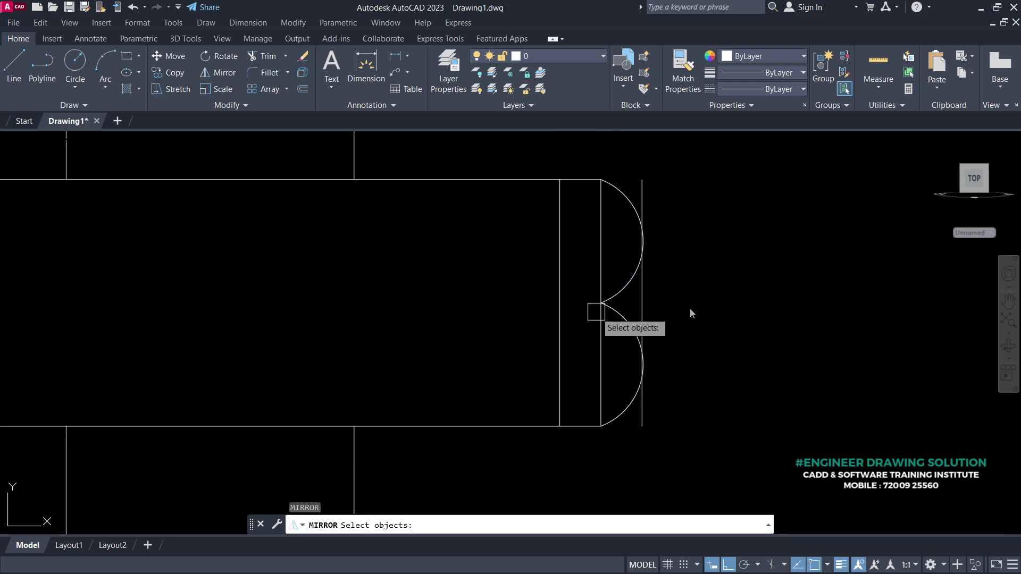
{"action": "left_click", "coordinate": [633, 288]}
{"action": "key", "text": "Return"}
{"action": "left_click", "coordinate": [601, 179]}
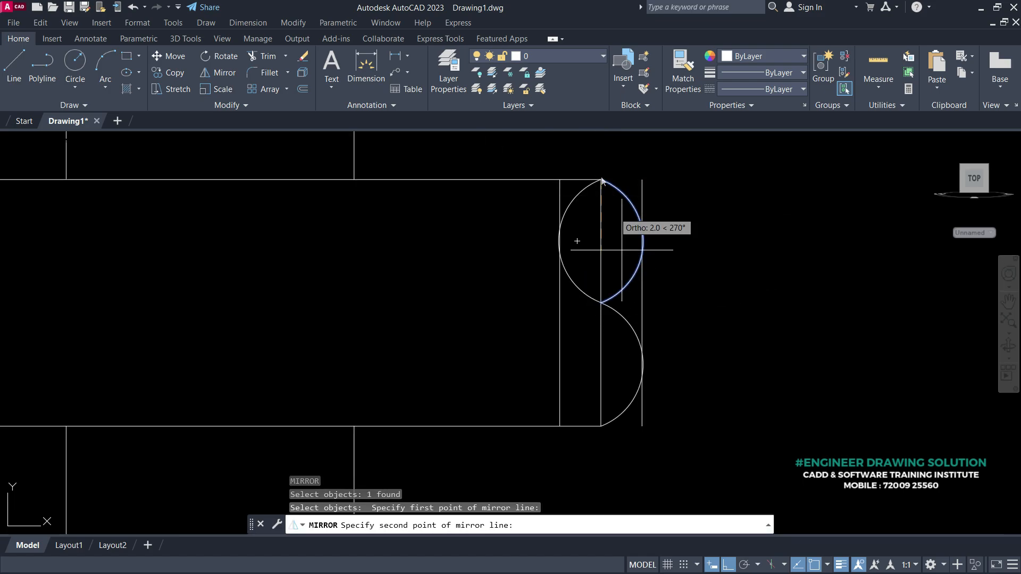
{"action": "left_click", "coordinate": [713, 426]}
{"action": "key", "text": "Return"}
- Erase the shaft's vertical end line and its two offset copies
{"action": "left_click", "coordinate": [602, 287]}
{"action": "left_click", "coordinate": [642, 181]}
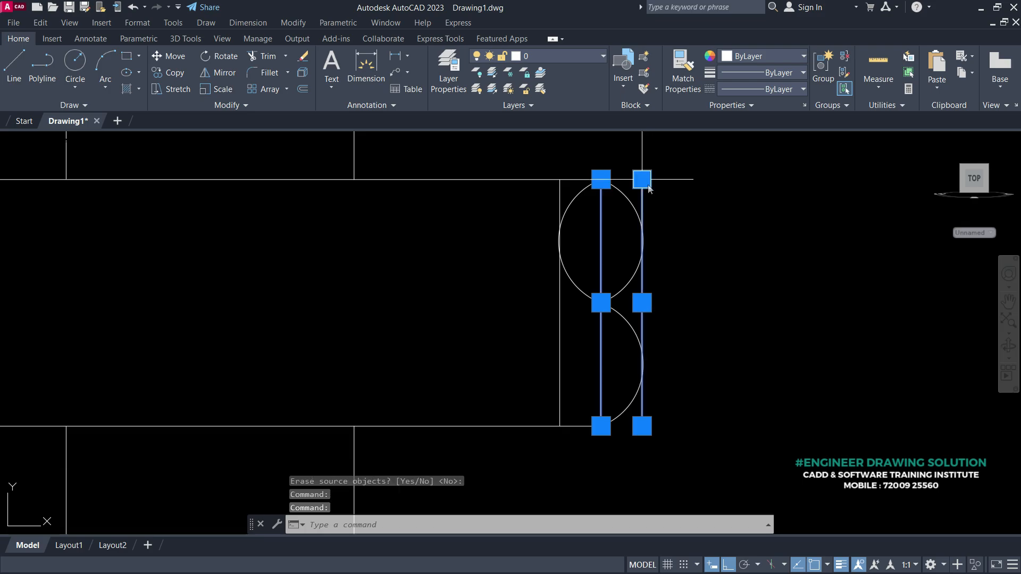
{"action": "left_click", "coordinate": [560, 342]}
{"action": "right_click", "coordinate": [441, 276]}
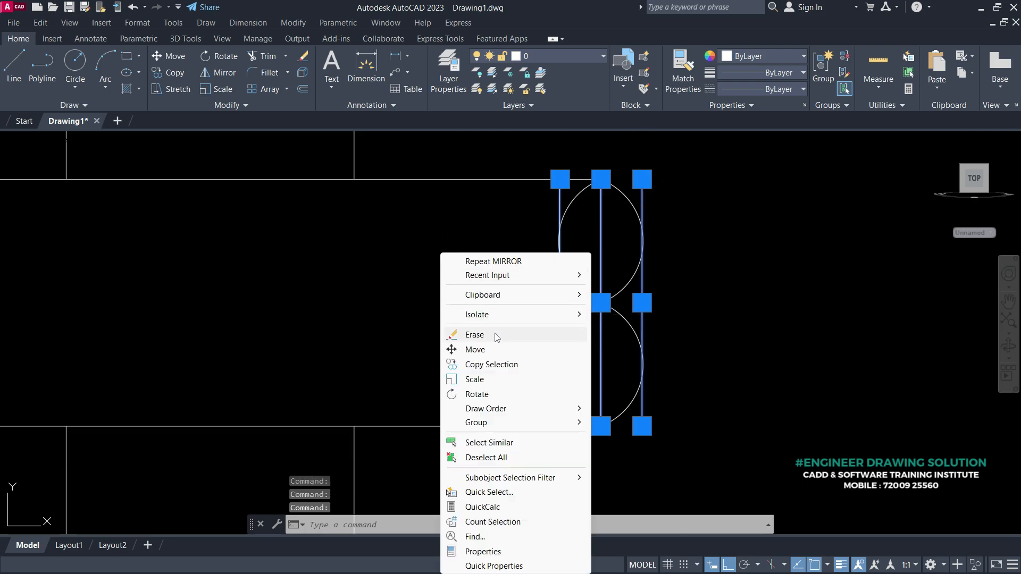
{"action": "left_click", "coordinate": [497, 337]}
- Trim away the part of the large circle that lies inside the part between the two tangent lines
{"action": "scroll", "coordinate": [702, 319], "scroll_direction": "down", "scroll_amount": 4}
{"action": "mouse_move", "coordinate": [560, 325]}
{"action": "middle_mouse_down"}
{"action": "mouse_move", "coordinate": [550, 343]}
{"action": "mouse_move", "coordinate": [562, 345]}
{"action": "middle_mouse_up"}
{"action": "type", "text": "tr"}
{"action": "key", "text": "Return"}
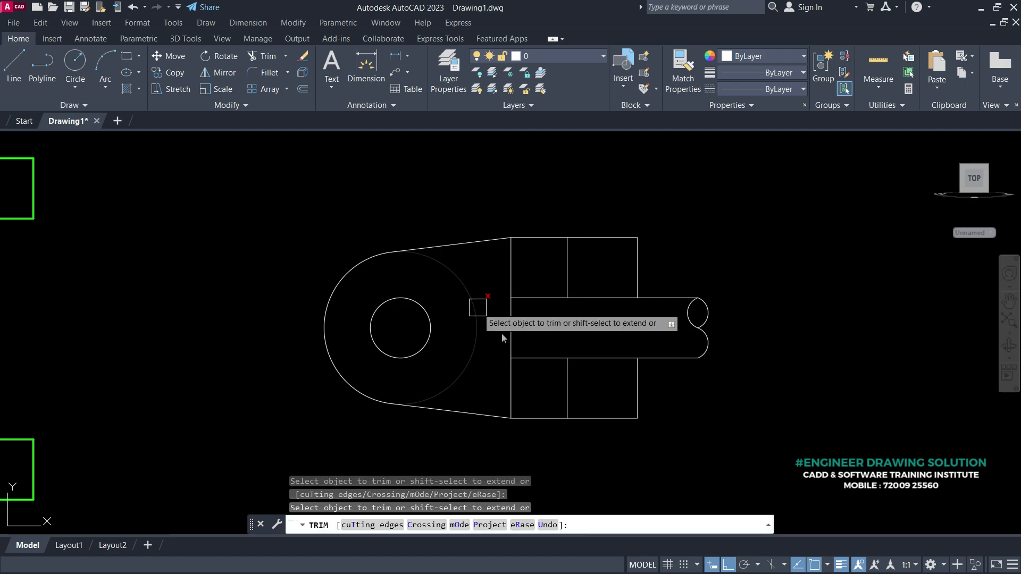
{"action": "left_click", "coordinate": [478, 307]}
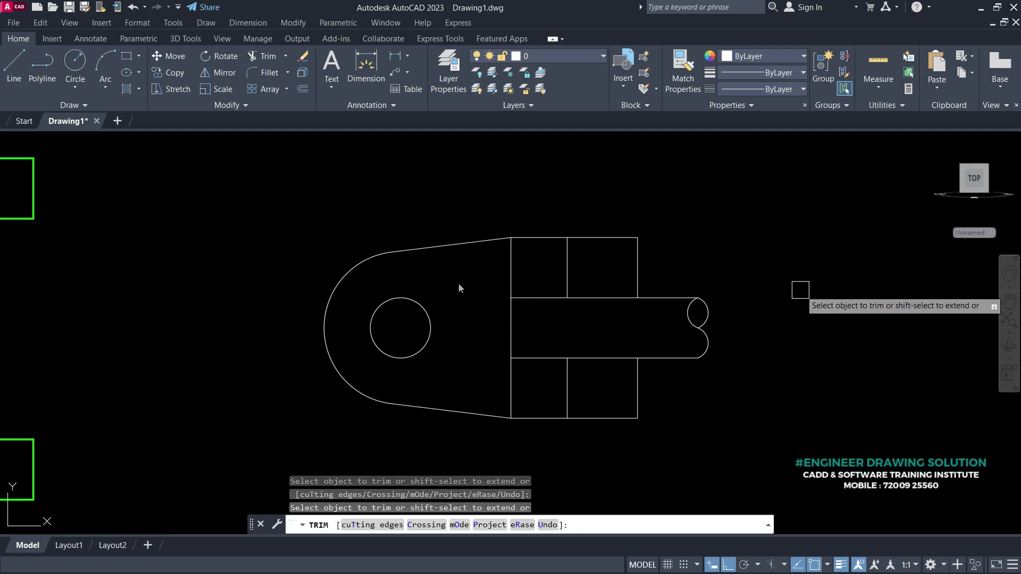
{"action": "key", "text": "Return"}
- Set the whole second view's colour to magenta and its lineweight to 0.30 mm
{"action": "scroll", "coordinate": [553, 233], "scroll_direction": "down", "scroll_amount": 2}
{"action": "left_click", "coordinate": [703, 384]}
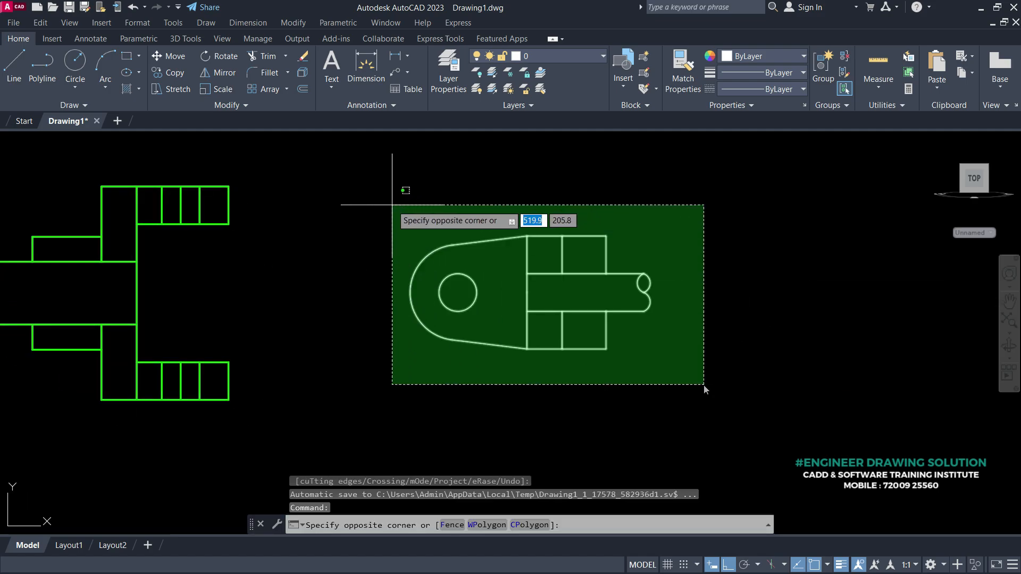
{"action": "left_click", "coordinate": [392, 204]}
{"action": "left_click", "coordinate": [767, 59]}
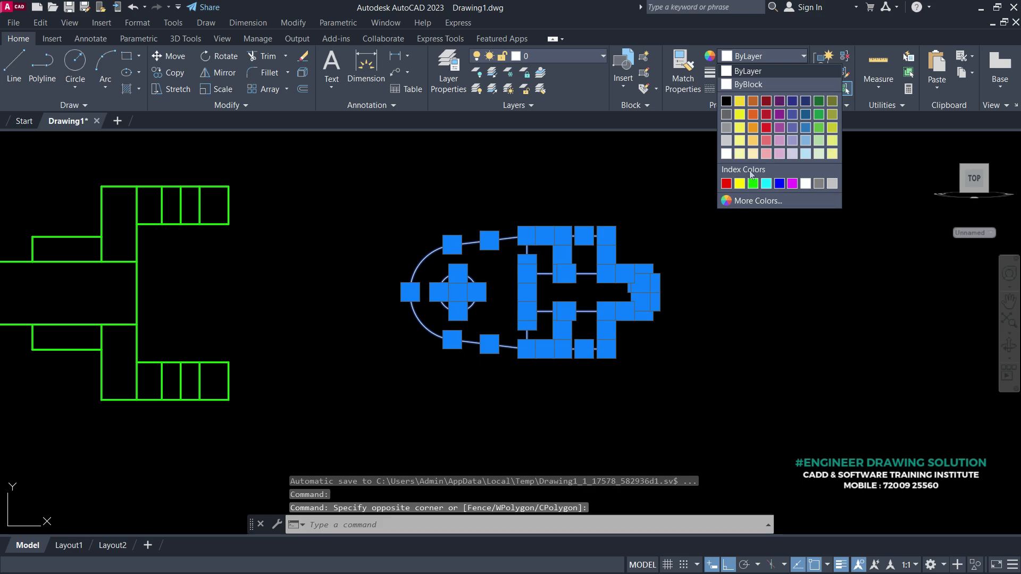
{"action": "left_click", "coordinate": [793, 183]}
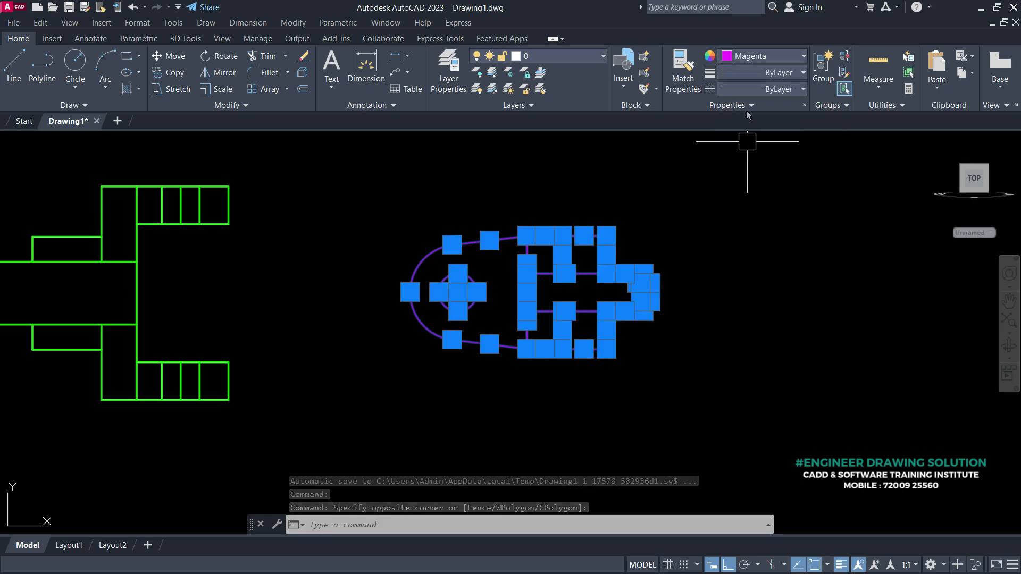
{"action": "left_click", "coordinate": [736, 73]}
{"action": "scroll", "coordinate": [755, 139], "scroll_direction": "down", "scroll_amount": 1}
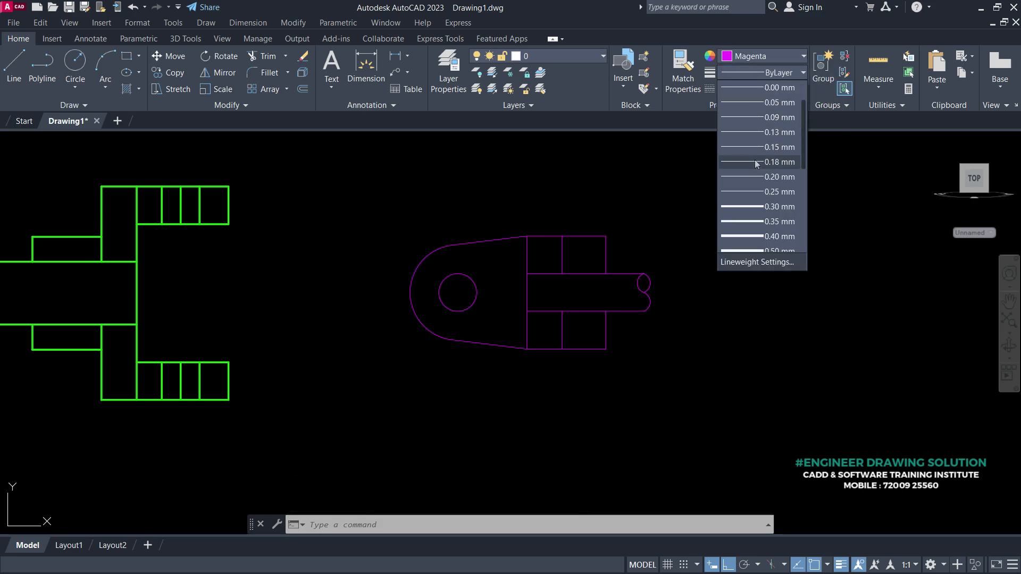
{"action": "left_click", "coordinate": [755, 207]}
{"action": "key", "text": "Escape"}
- Draw a vertical line 110 units long, running downward, in the empty area below the green and magenta views
{"action": "scroll", "coordinate": [621, 308], "scroll_direction": "down", "scroll_amount": 2}
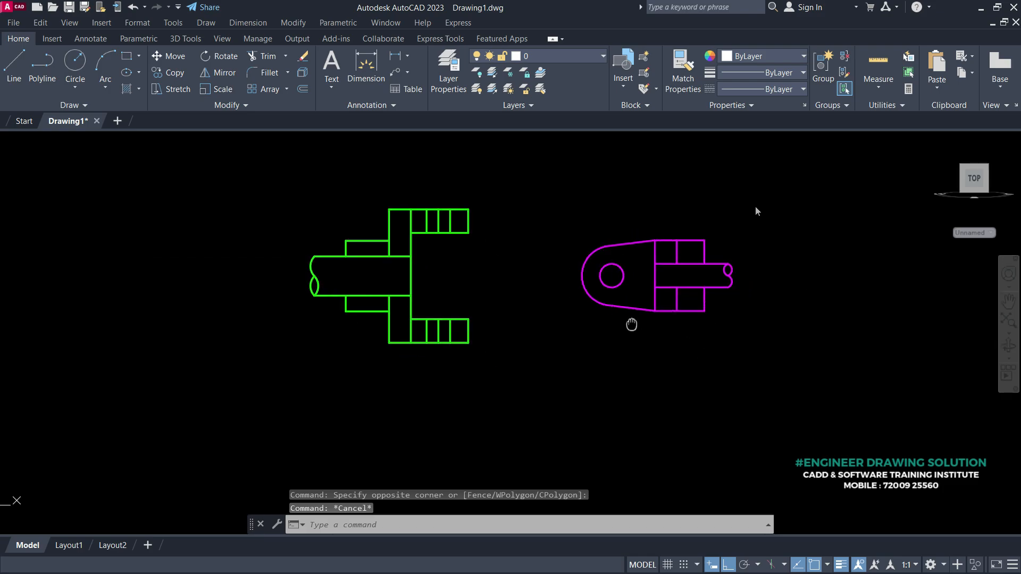
{"action": "middle_click_drag", "start_coordinate": [553, 369], "coordinate": [617, 204]}
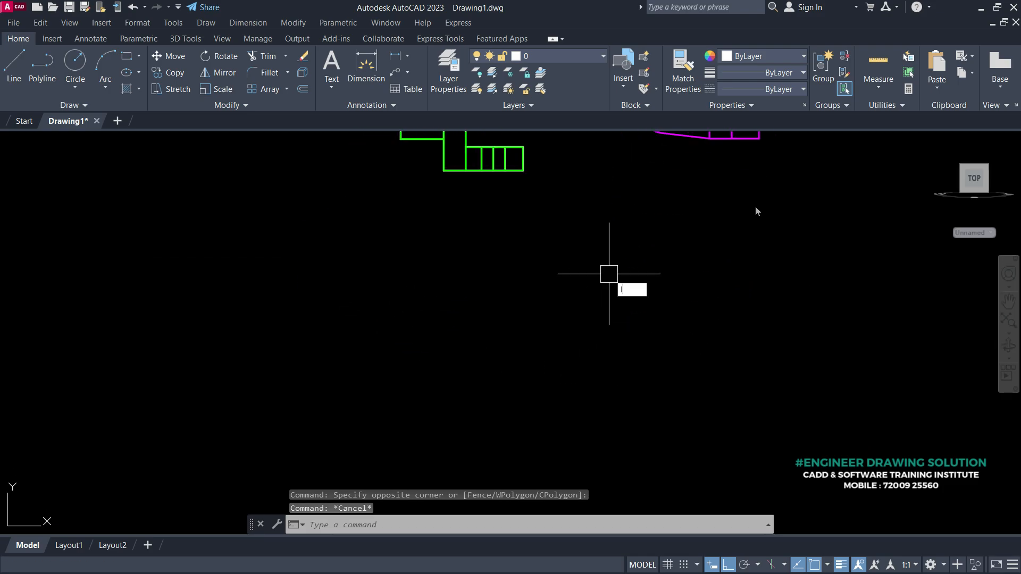
{"action": "type", "text": "l"}
{"action": "key", "text": "Return"}
{"action": "middle_click_drag", "start_coordinate": [602, 300], "coordinate": [607, 237]}
{"action": "scroll", "coordinate": [540, 248], "scroll_direction": "down", "scroll_amount": 1}
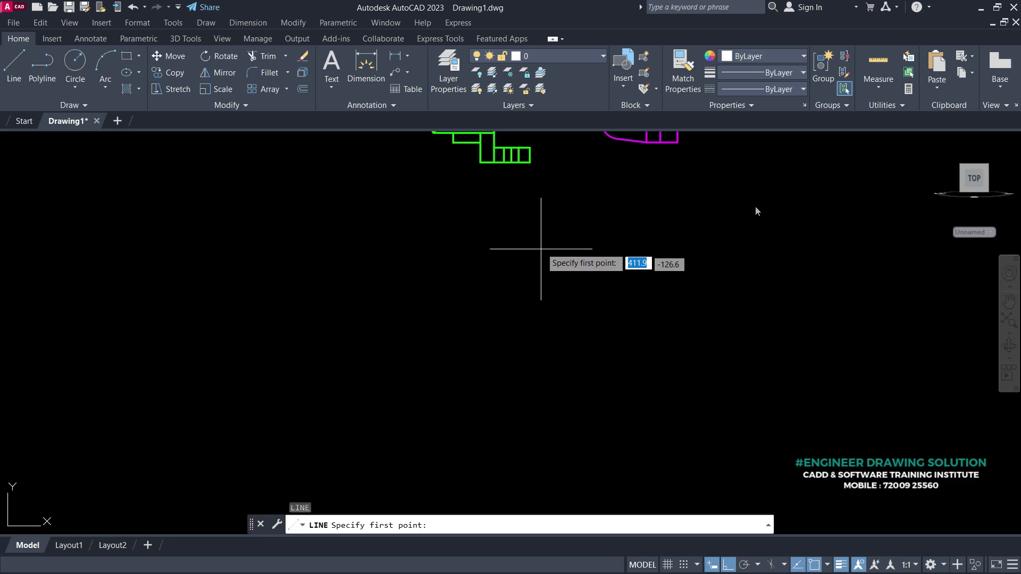
{"action": "middle_click_drag", "start_coordinate": [541, 248], "coordinate": [542, 313]}
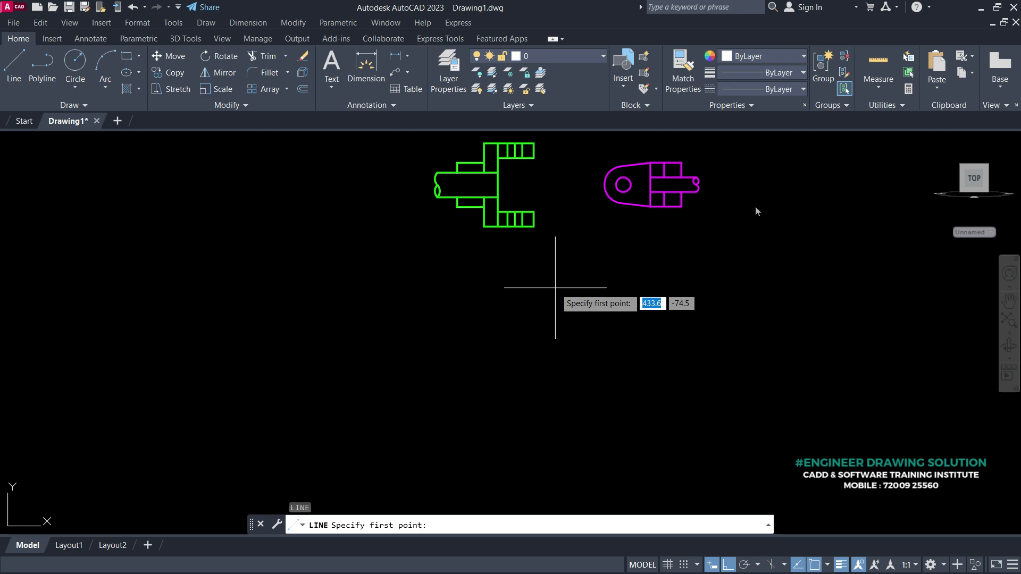
{"action": "left_click", "coordinate": [554, 307]}
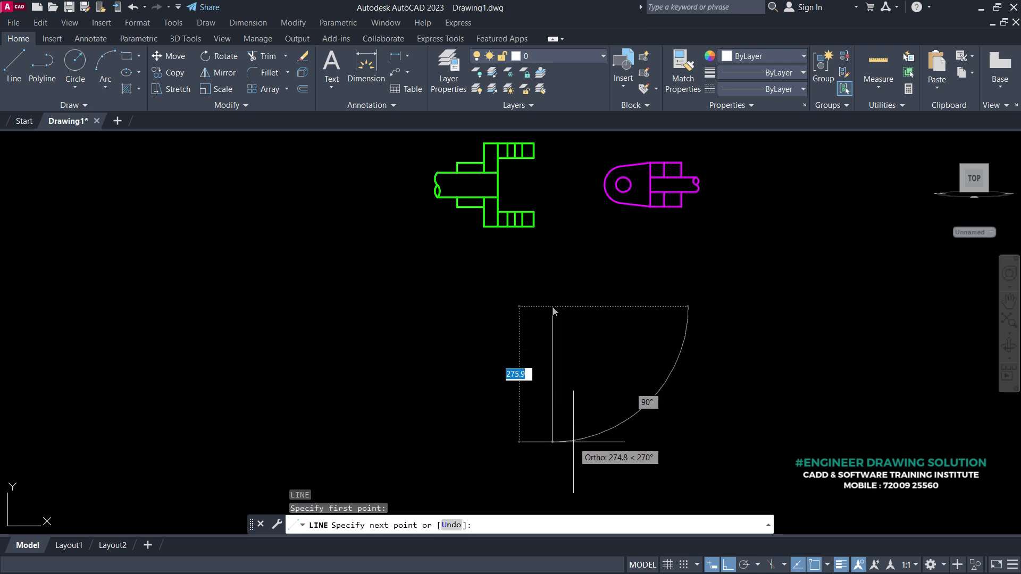
{"action": "type", "text": "110"}
{"action": "key", "text": "Return"}
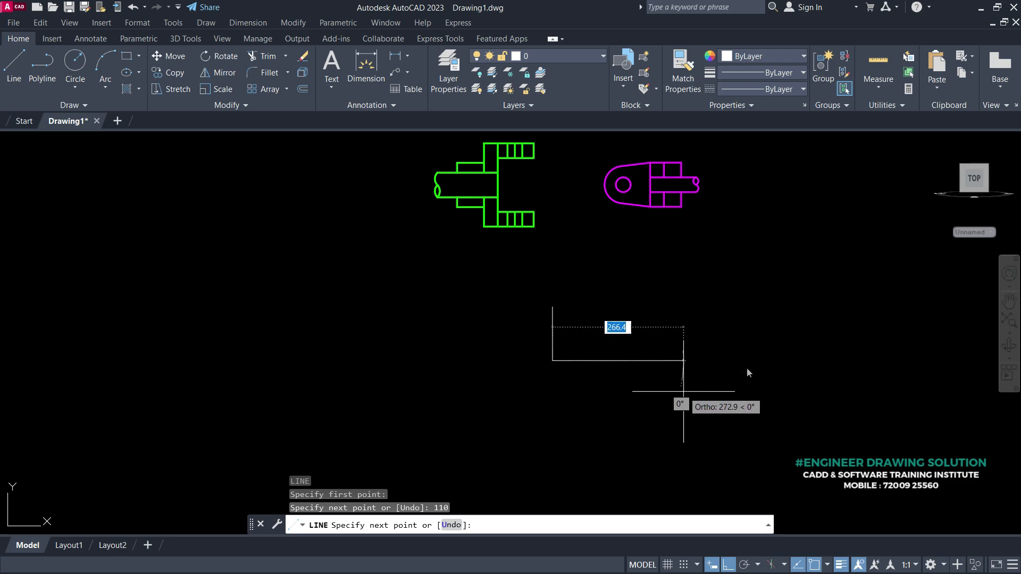
{"action": "scroll", "coordinate": [579, 353], "scroll_direction": "up", "scroll_amount": 2}
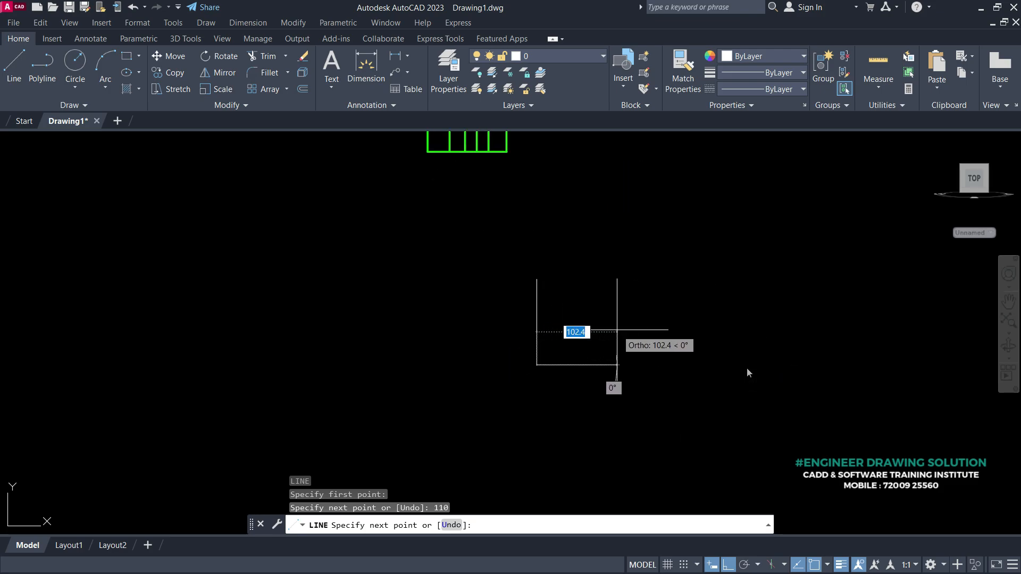
{"action": "scroll", "coordinate": [617, 330], "scroll_direction": "up", "scroll_amount": 2}
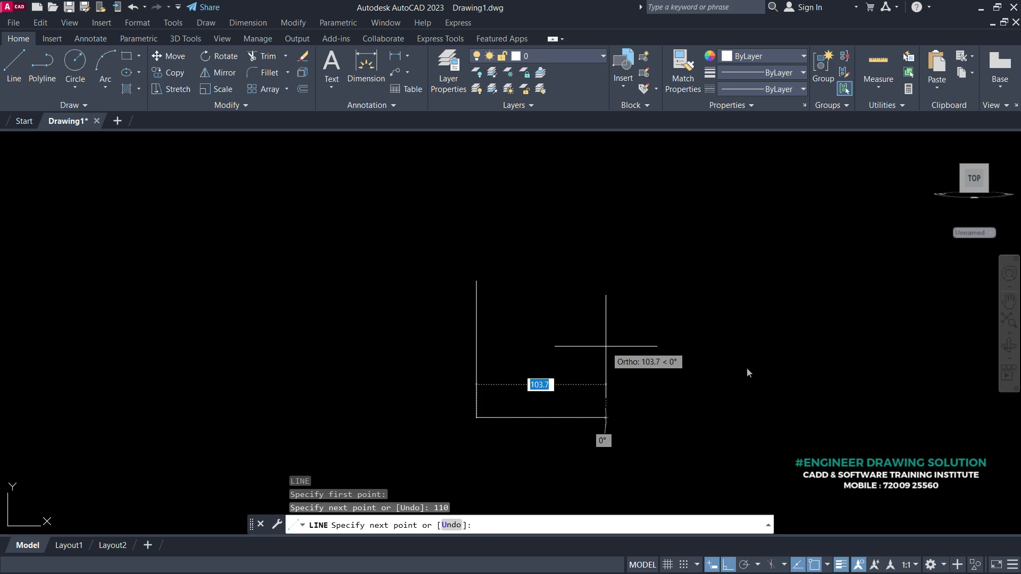
{"action": "key", "text": "Escape"}
- Offset the vertical line by 27.5 to both its right and left sides
{"action": "type", "text": "o"}
{"action": "key", "text": "Return"}
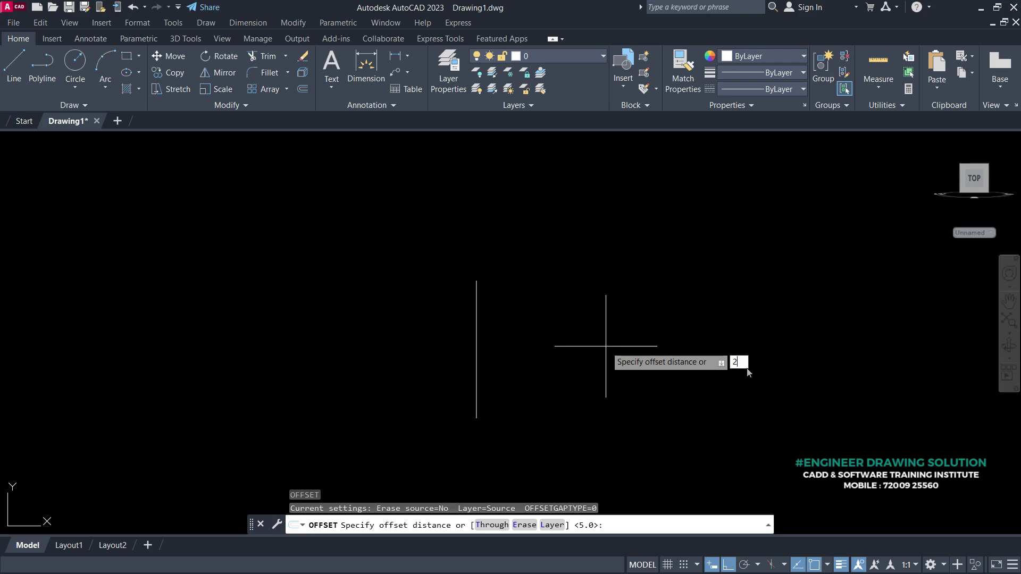
{"action": "type", "text": "27.5"}
{"action": "key", "text": "Return"}
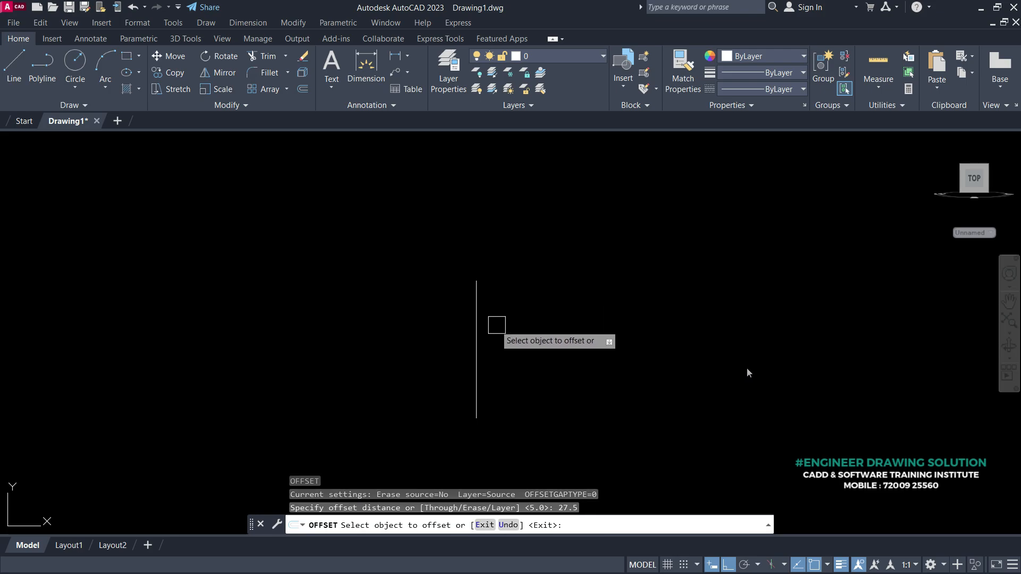
{"action": "left_click", "coordinate": [476, 321]}
{"action": "left_click", "coordinate": [592, 328]}
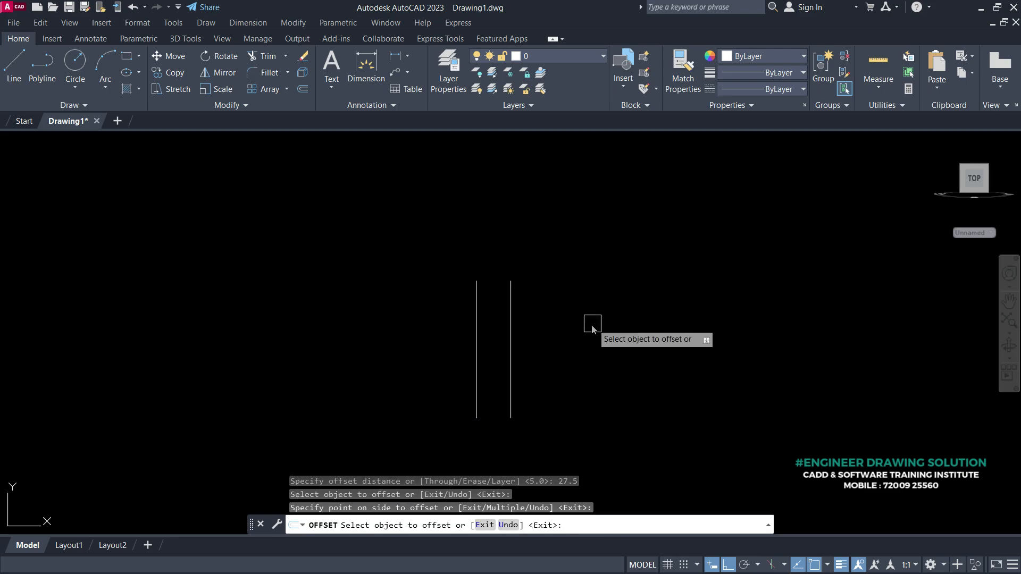
{"action": "left_click", "coordinate": [477, 307]}
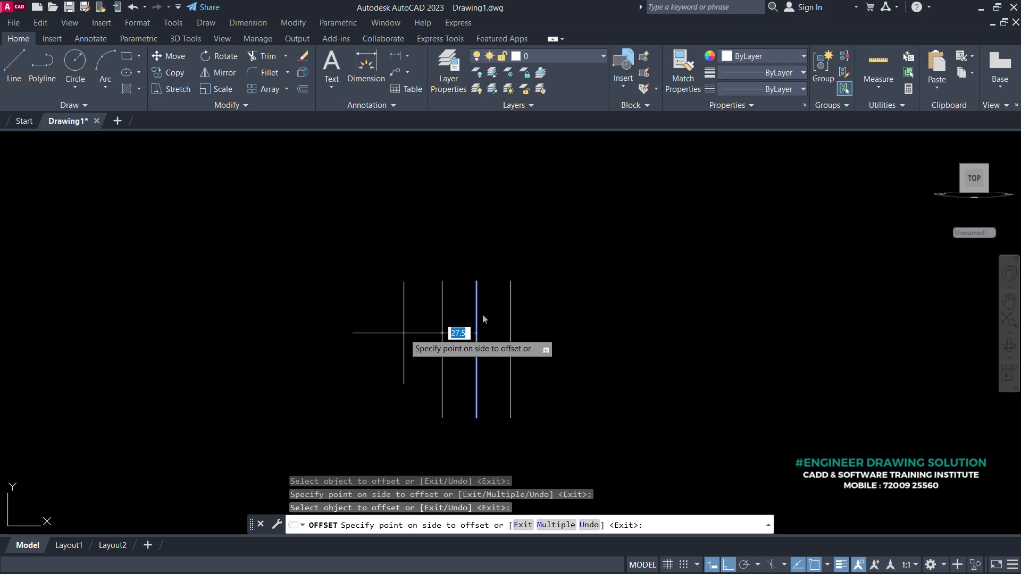
{"action": "left_click", "coordinate": [405, 335]}
{"action": "key", "text": "Return"}
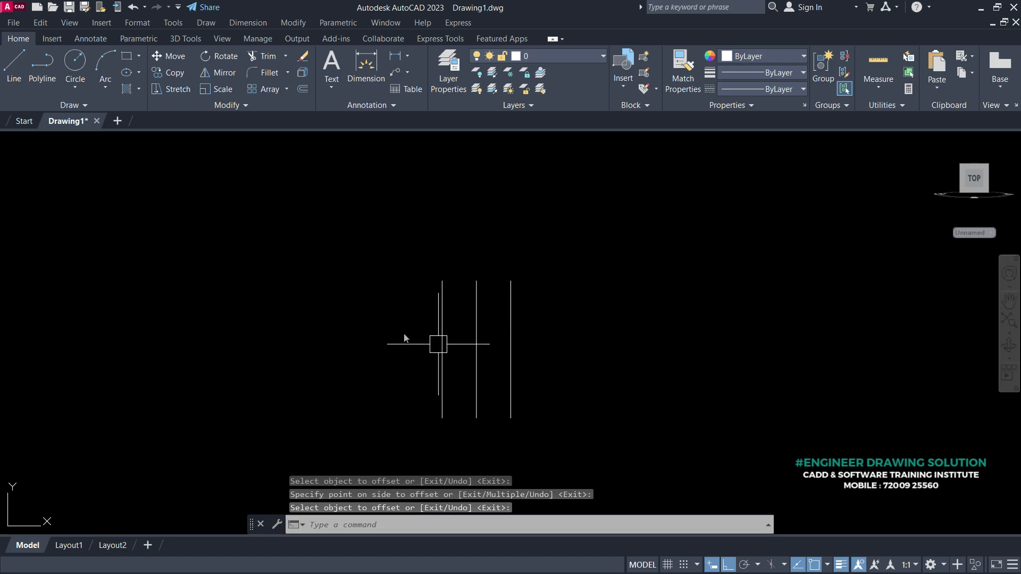
- Close the outline with horizontal lines joining the outer vertical lines at their lower and upper ends
{"action": "middle_click_drag", "start_coordinate": [503, 350], "coordinate": [468, 330]}
{"action": "type", "text": "l"}
{"action": "key", "text": "Return"}
{"action": "scroll", "coordinate": [499, 397], "scroll_direction": "up", "scroll_amount": 2}
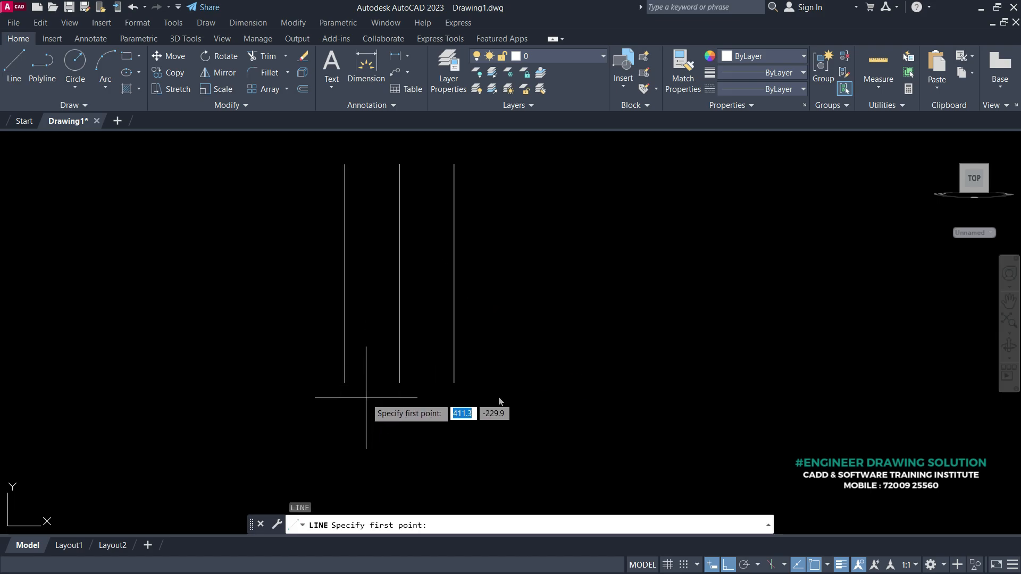
{"action": "left_click", "coordinate": [344, 383]}
{"action": "left_click", "coordinate": [453, 383]}
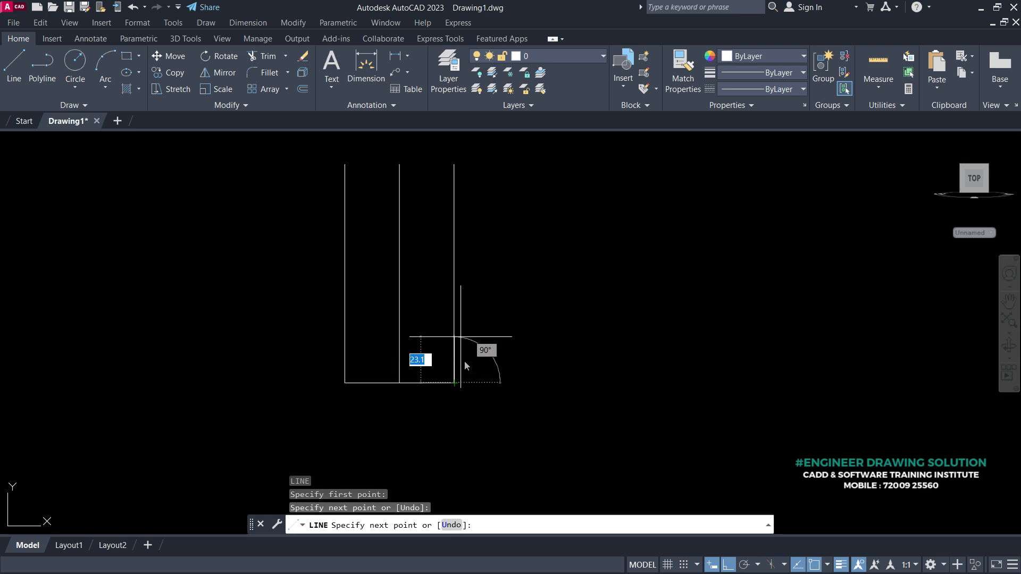
{"action": "key", "text": "Return"}
{"action": "key", "text": "Return"}
{"action": "left_click", "coordinate": [344, 164]}
{"action": "left_click", "coordinate": [454, 164]}
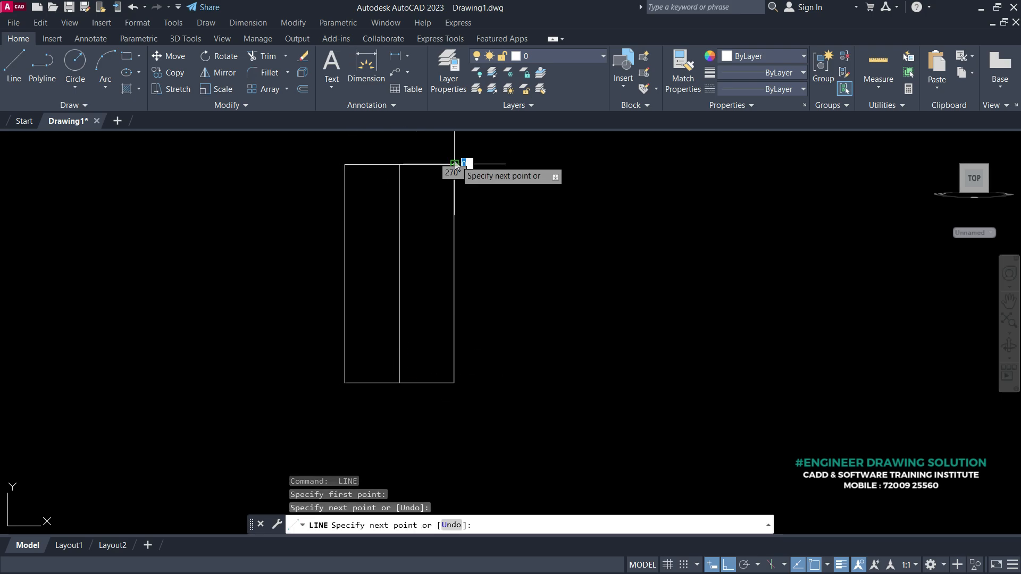
{"action": "key", "text": "Return"}
- Offset the rectangle's middle vertical line 37 to the right
{"action": "middle_click_drag", "start_coordinate": [556, 236], "coordinate": [583, 263]}
{"action": "type", "text": "o"}
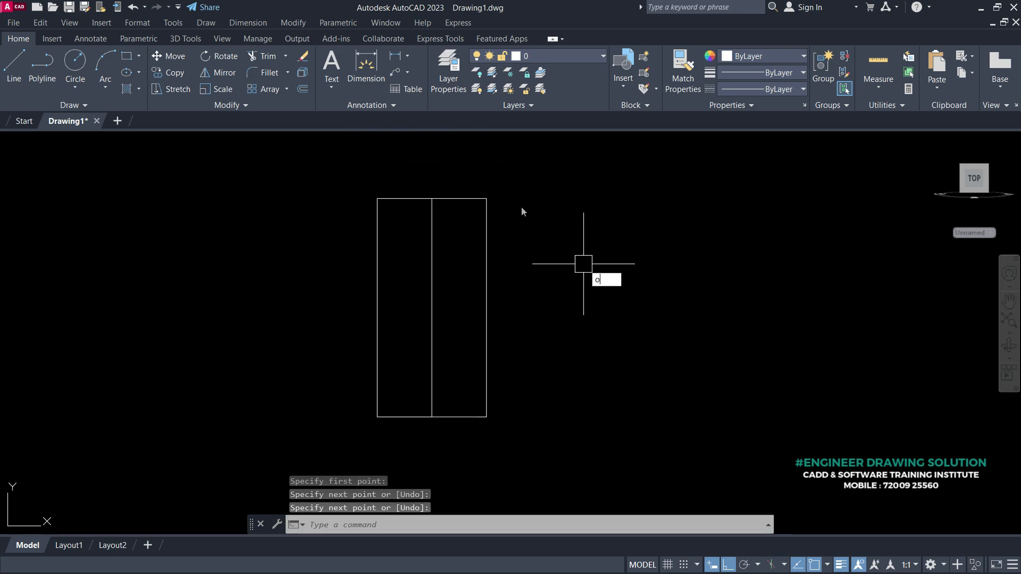
{"action": "key", "text": "Return"}
{"action": "type", "text": "37"}
{"action": "key", "text": "Return"}
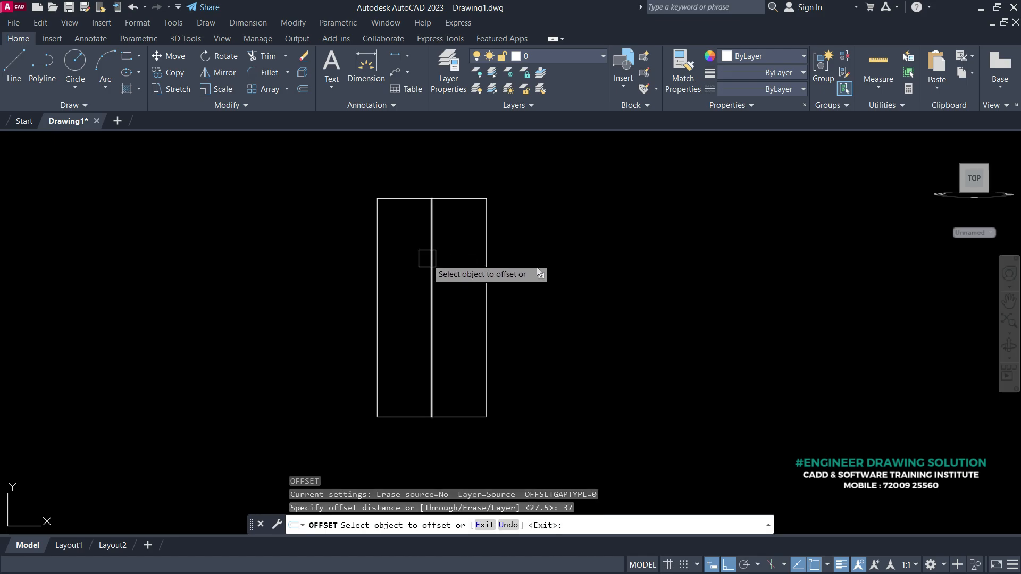
{"action": "left_click", "coordinate": [430, 258]}
{"action": "left_click", "coordinate": [617, 279]}
{"action": "key", "text": "Escape"}
- Draw two concentric circles of diameter 55 and 30 centred on the midpoint of the rightmost vertical line
{"action": "type", "text": "c"}
{"action": "key", "text": "Return"}
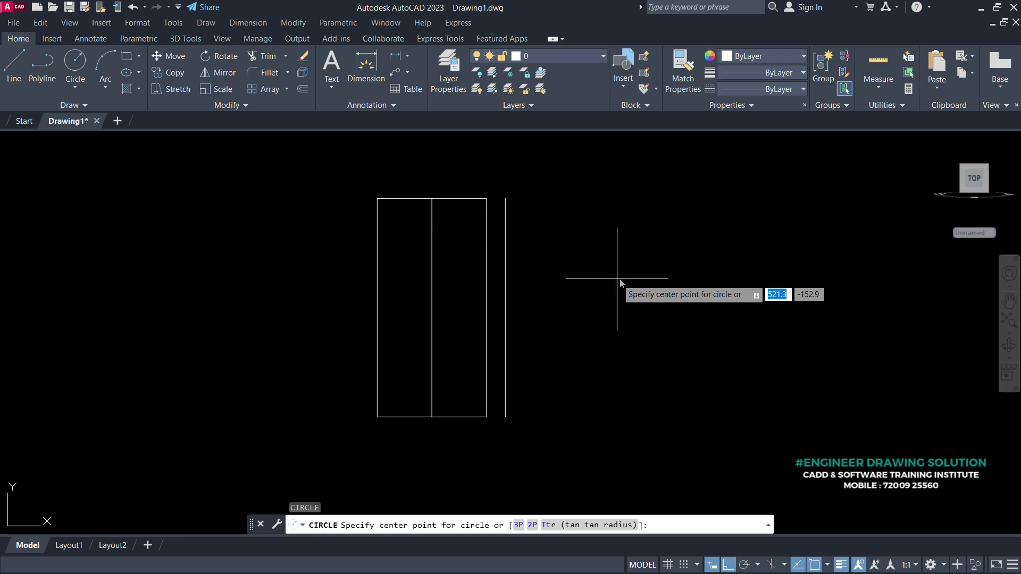
{"action": "left_click", "coordinate": [505, 307]}
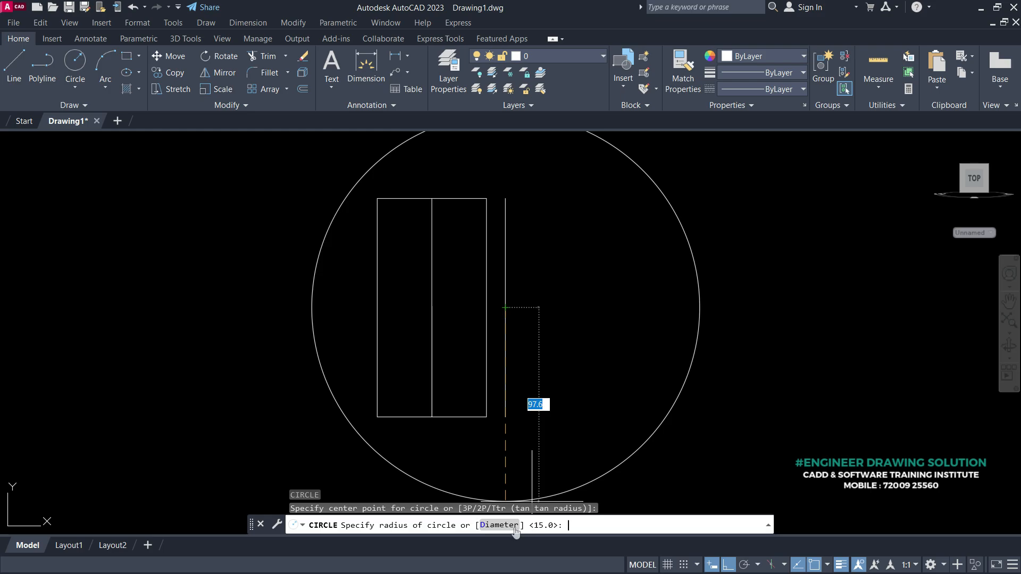
{"action": "left_click", "coordinate": [499, 525]}
{"action": "type", "text": "55"}
{"action": "key", "text": "Return"}
{"action": "key", "text": "Return"}
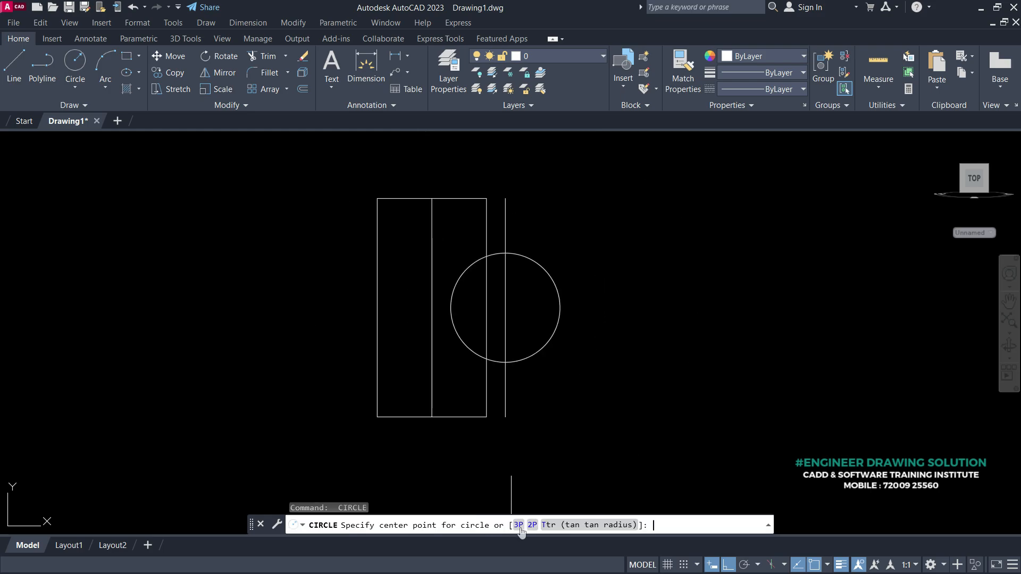
{"action": "left_click", "coordinate": [505, 307]}
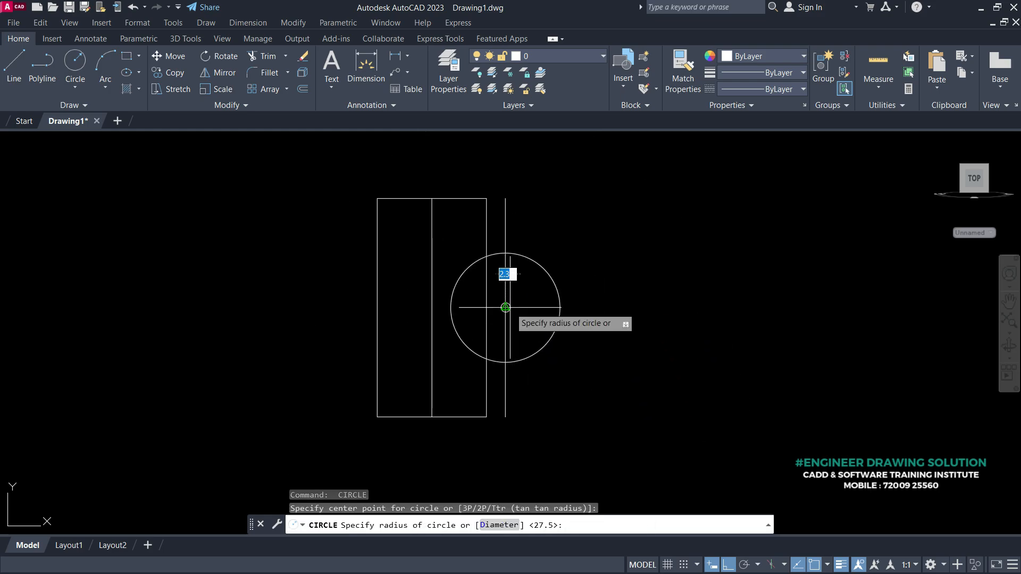
{"action": "left_click", "coordinate": [498, 525]}
{"action": "type", "text": "30"}
{"action": "key", "text": "Return"}
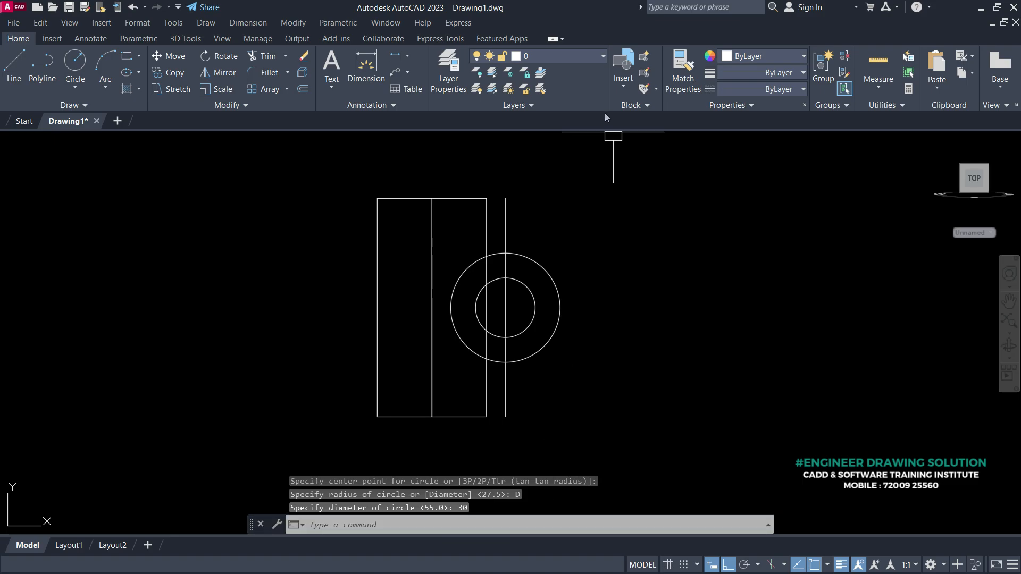
- Erase the vertical construction line that passes through the circles' centre
{"action": "left_click", "coordinate": [505, 201]}
{"action": "right_click", "coordinate": [508, 212]}
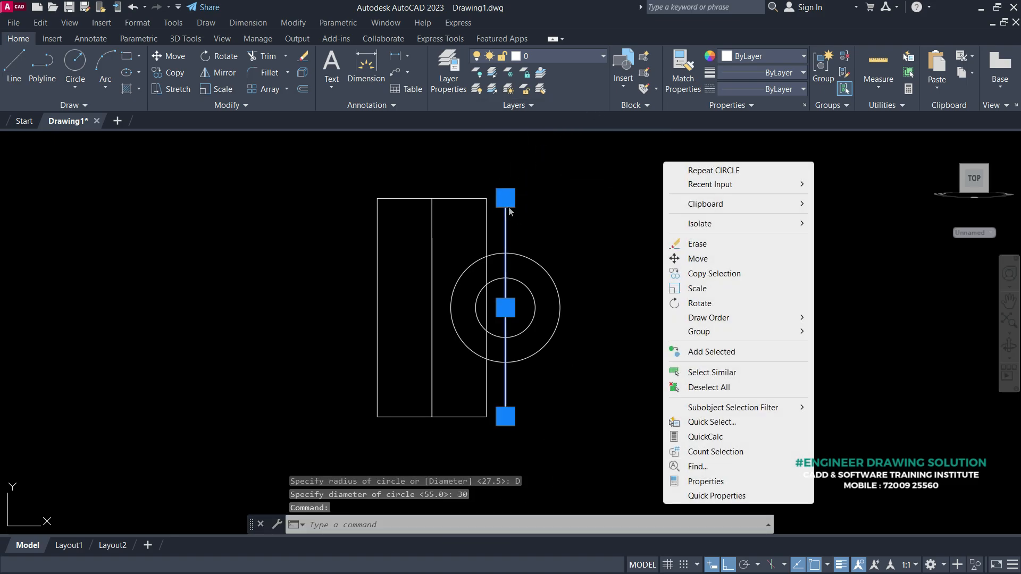
{"action": "left_click", "coordinate": [688, 246]}
- Trim the rectangle's right edge inside the large circle and the part of that circle lying inside the rectangle
{"action": "type", "text": "tr"}
{"action": "key", "text": "Return"}
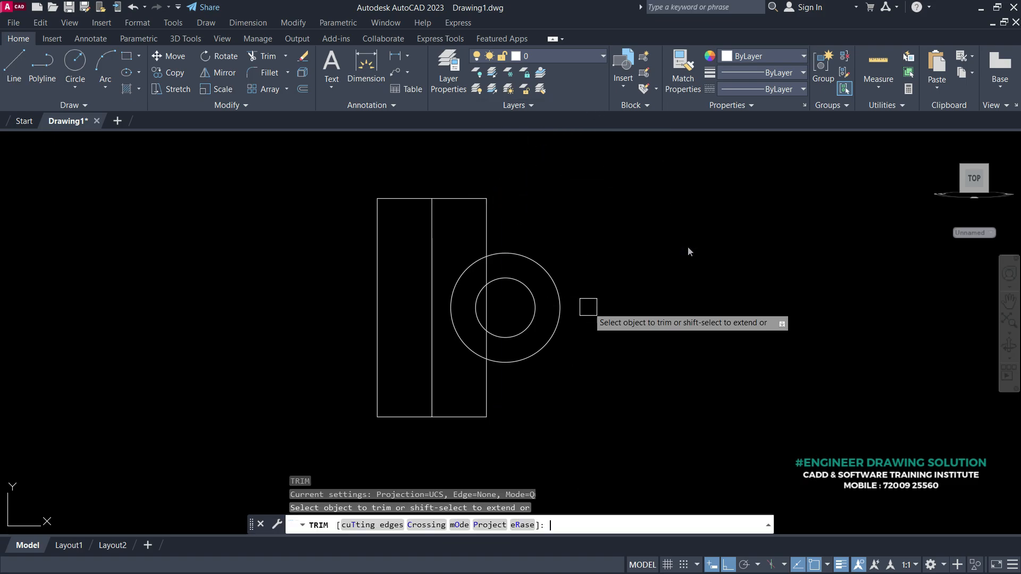
{"action": "scroll", "coordinate": [532, 300], "scroll_direction": "up", "scroll_amount": 4}
{"action": "left_click", "coordinate": [418, 226]}
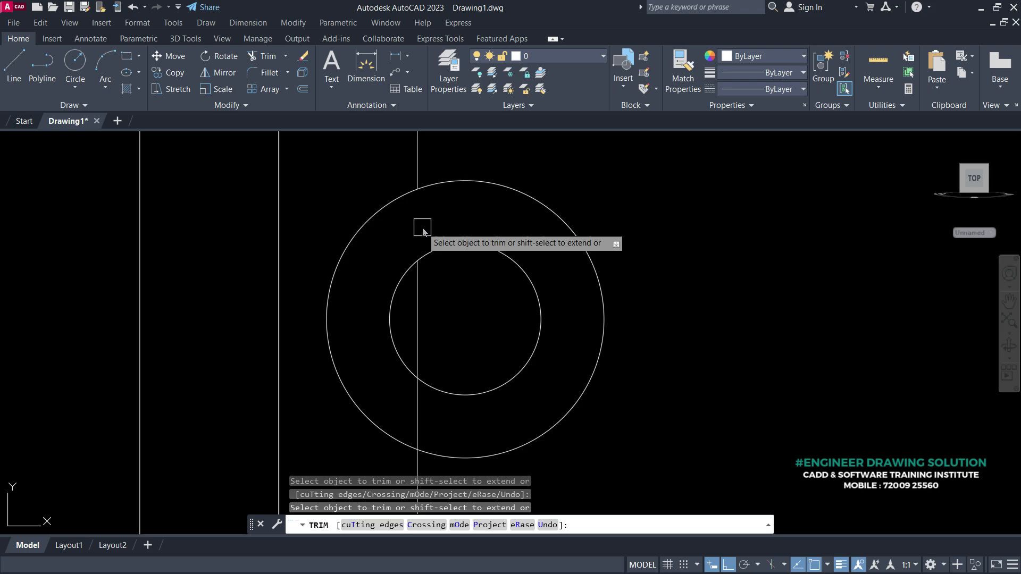
{"action": "left_click", "coordinate": [418, 318]}
{"action": "left_click", "coordinate": [416, 419]}
{"action": "left_click", "coordinate": [387, 428]}
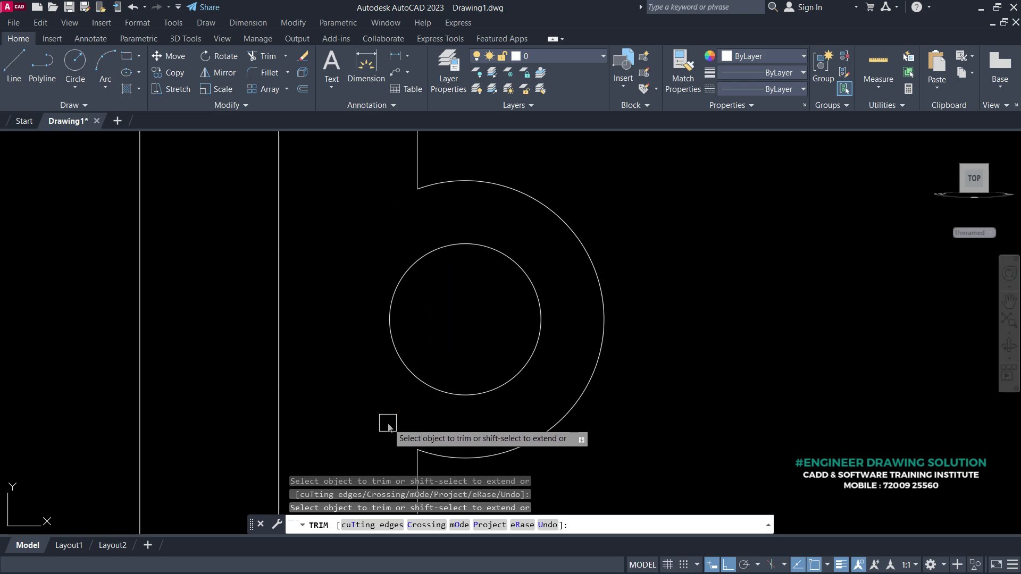
{"action": "scroll", "coordinate": [388, 423], "scroll_direction": "down", "scroll_amount": 4}
{"action": "key", "text": "Escape"}
- Offset the rectangle's middle vertical line by 15 to both its left and right sides
{"action": "middle_click_drag", "start_coordinate": [559, 305], "coordinate": [572, 305]}
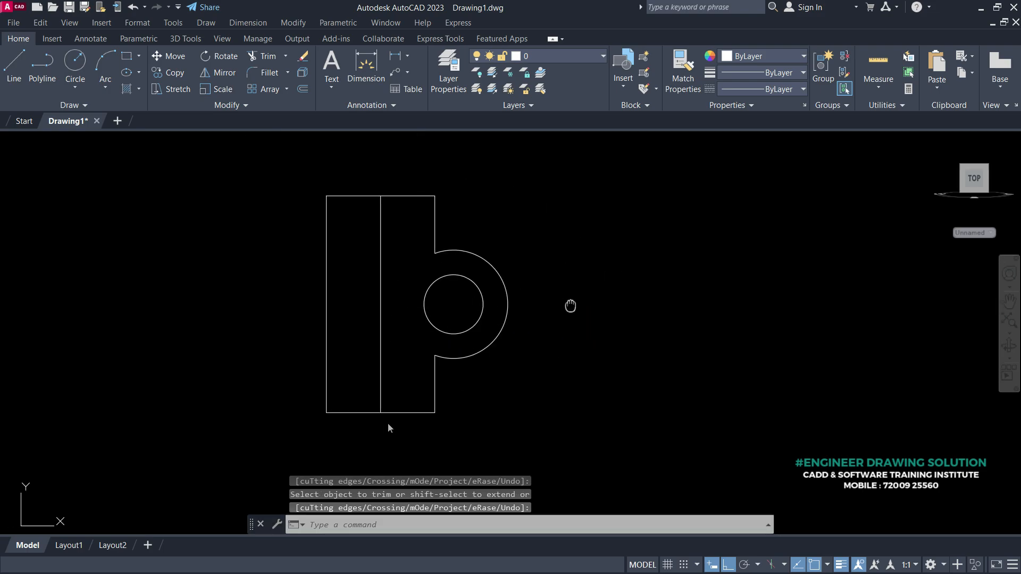
{"action": "type", "text": "o"}
{"action": "key", "text": "Return"}
{"action": "type", "text": "15"}
{"action": "key", "text": "Return"}
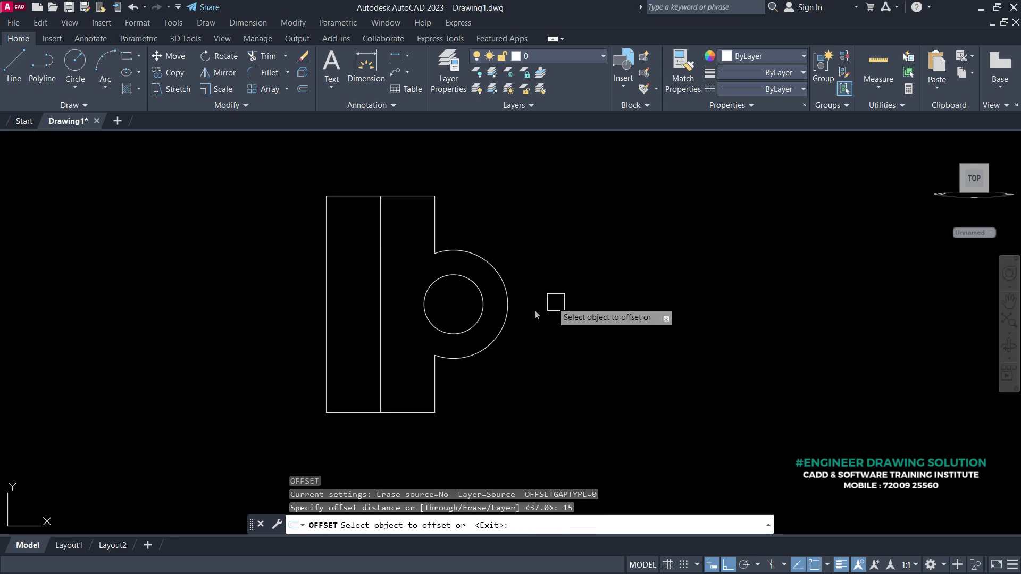
{"action": "left_click", "coordinate": [381, 251]}
{"action": "left_click", "coordinate": [347, 253]}
{"action": "left_click", "coordinate": [382, 240]}
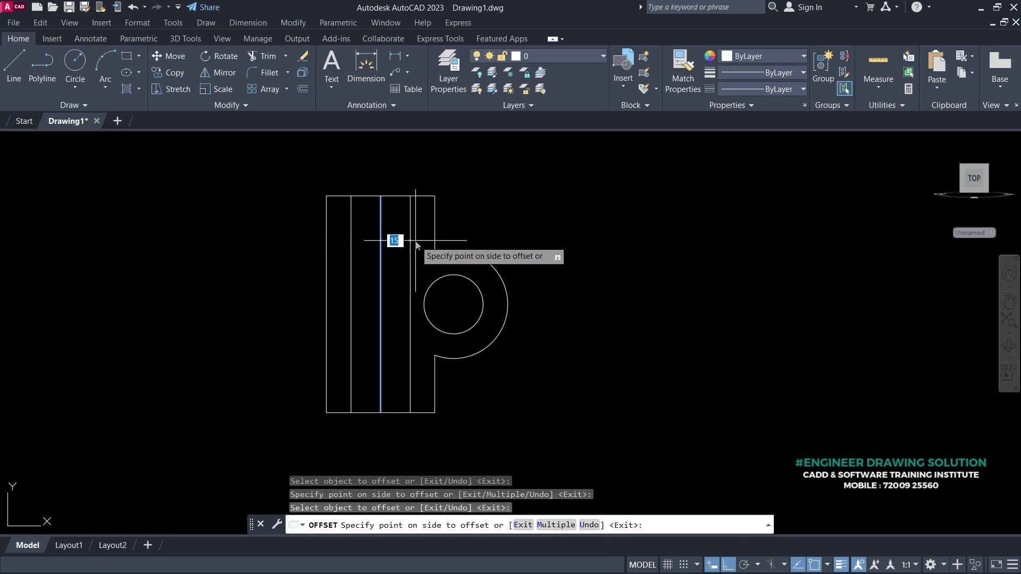
{"action": "left_click", "coordinate": [511, 250]}
{"action": "key", "text": "Escape"}
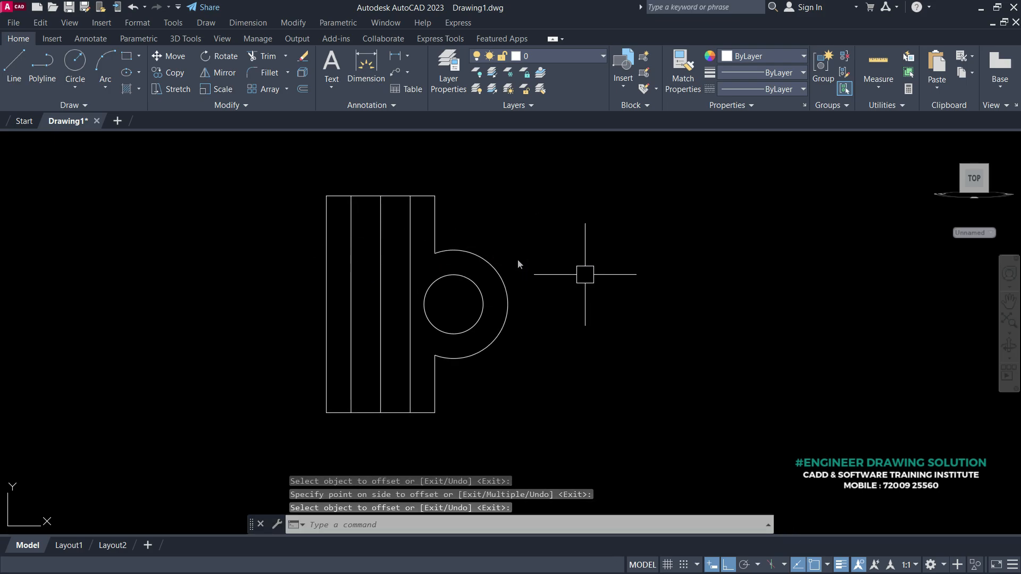
- Set the colour of the whole third view to red and give its lines a heavier lineweight
{"action": "mouse_move", "coordinate": [585, 274]}
{"action": "middle_mouse_down"}
{"action": "mouse_move", "coordinate": [555, 312]}
{"action": "mouse_move", "coordinate": [554, 244]}
{"action": "middle_mouse_up"}
{"action": "scroll", "coordinate": [515, 314], "scroll_direction": "down", "scroll_amount": 1}
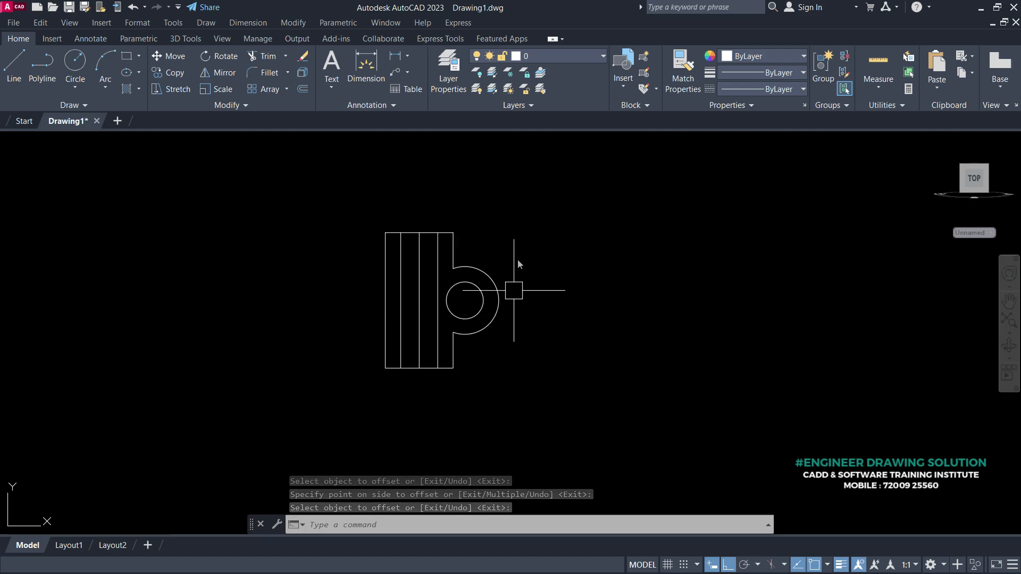
{"action": "middle_click_drag", "start_coordinate": [514, 283], "coordinate": [515, 292]}
{"action": "left_click", "coordinate": [531, 415]}
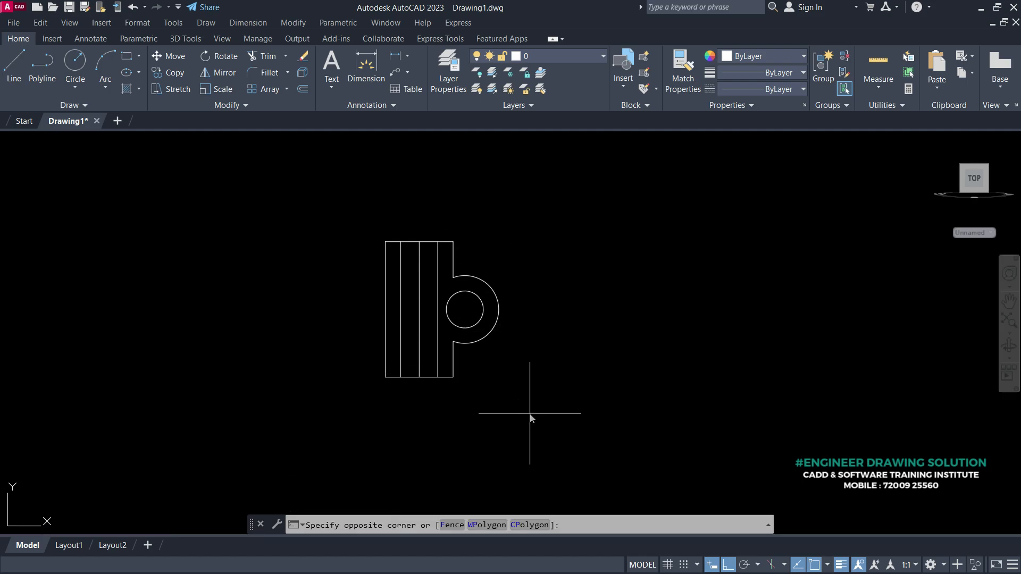
{"action": "left_click", "coordinate": [314, 222]}
{"action": "left_click", "coordinate": [746, 57]}
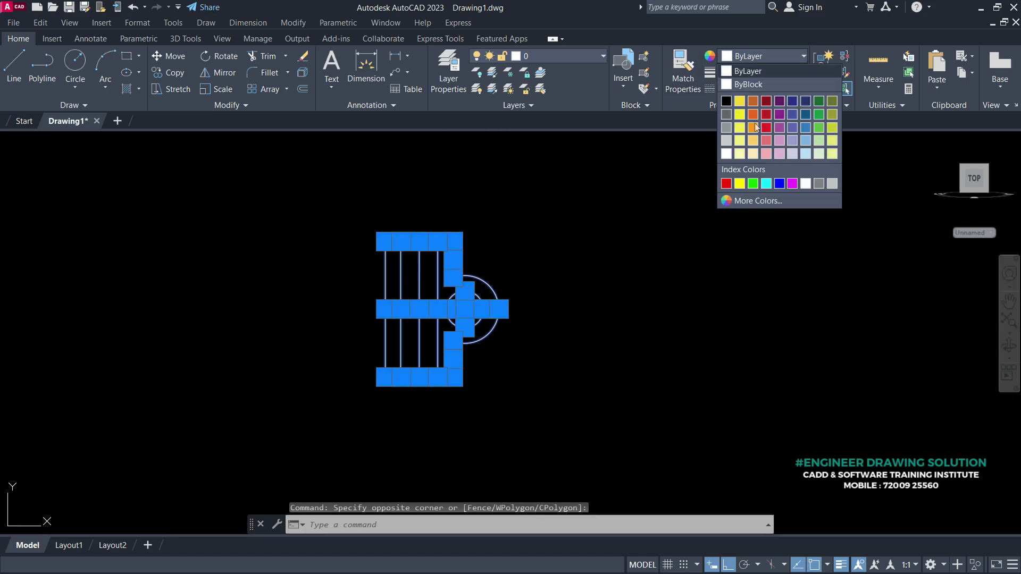
{"action": "left_click", "coordinate": [738, 182]}
{"action": "left_click", "coordinate": [745, 72]}
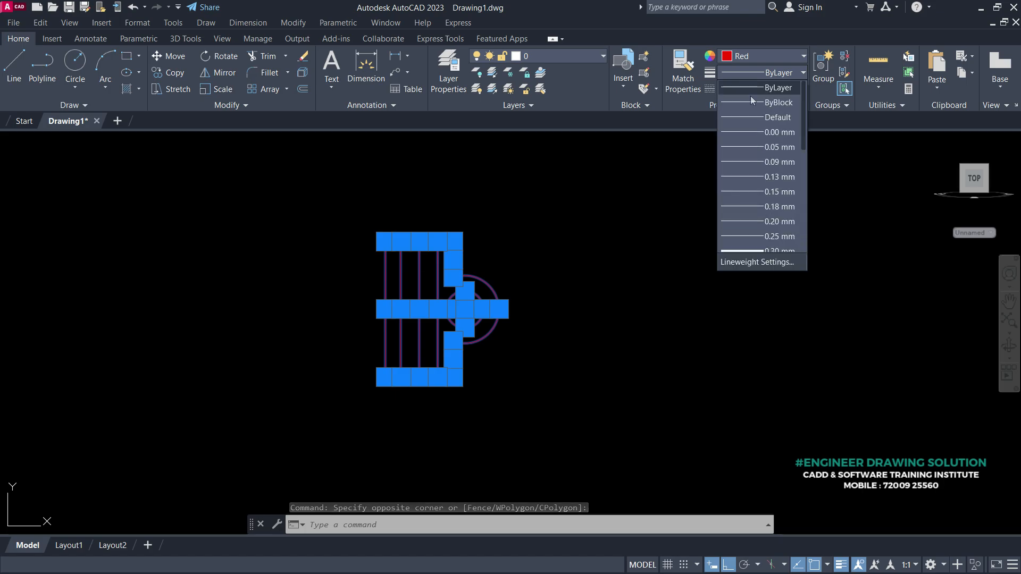
{"action": "left_click", "coordinate": [760, 167]}
{"action": "key", "text": "Escape"}
{"action": "scroll", "coordinate": [631, 303], "scroll_direction": "down", "scroll_amount": 3}
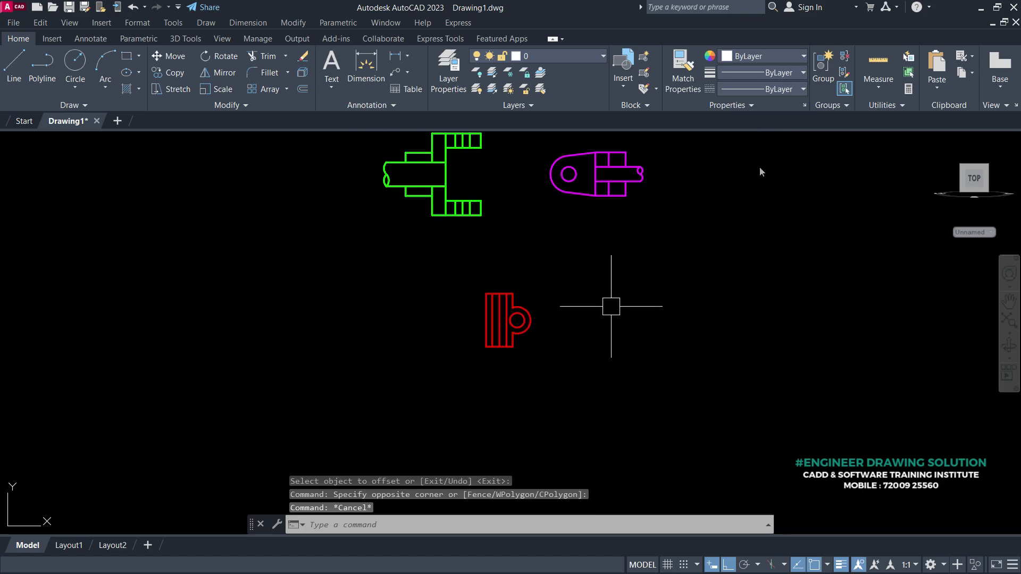
- Start a new line outline in the empty area to the right of the red view with a vertical segment 185 downward
{"action": "middle_click_drag", "start_coordinate": [488, 317], "coordinate": [404, 303]}
{"action": "scroll", "coordinate": [465, 319], "scroll_direction": "up", "scroll_amount": 2}
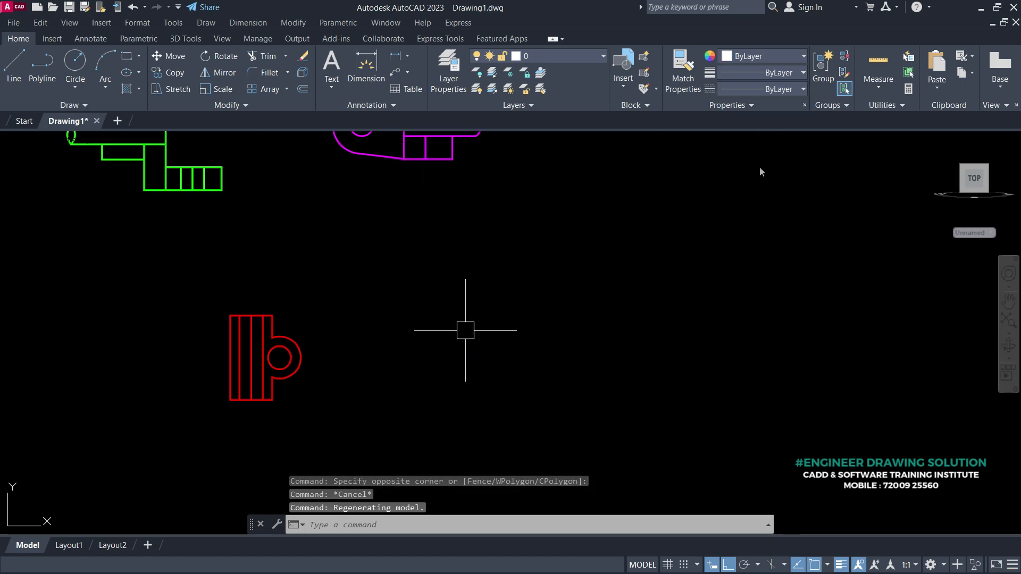
{"action": "type", "text": "l"}
{"action": "key", "text": "Return"}
{"action": "left_click", "coordinate": [517, 221]}
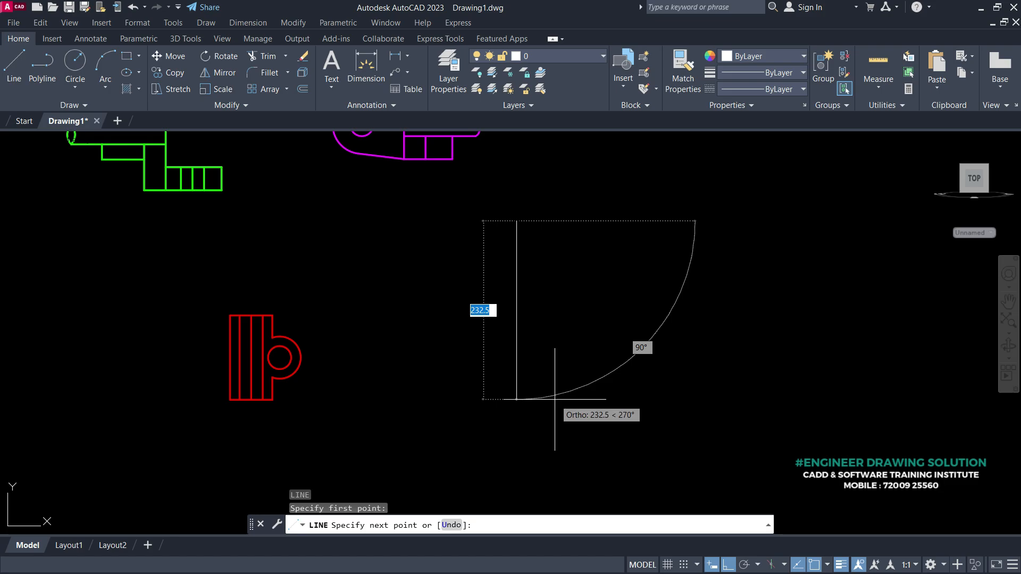
{"action": "middle_click_drag", "start_coordinate": [555, 399], "coordinate": [509, 387]}
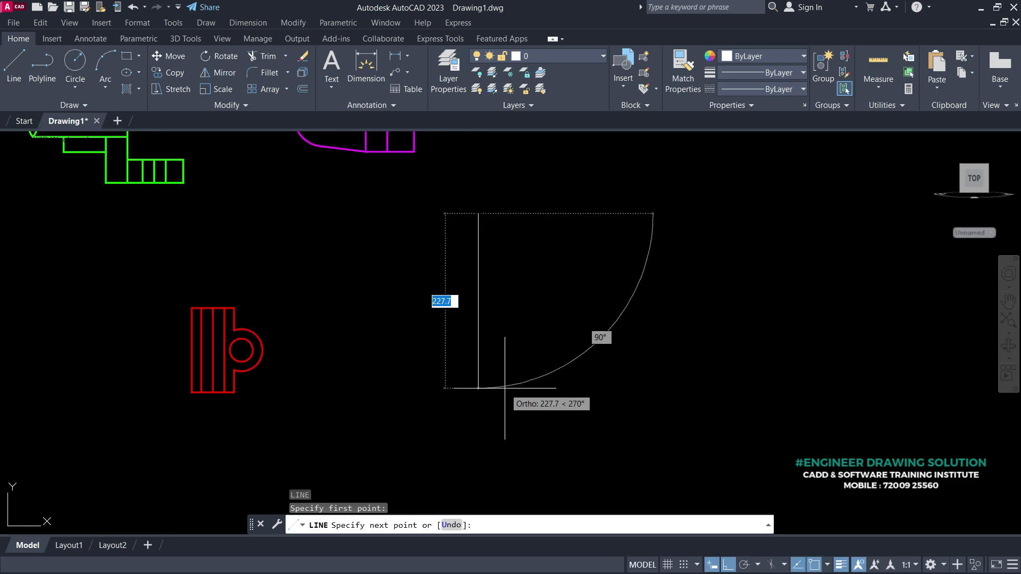
{"action": "middle_click_drag", "start_coordinate": [505, 389], "coordinate": [502, 375]}
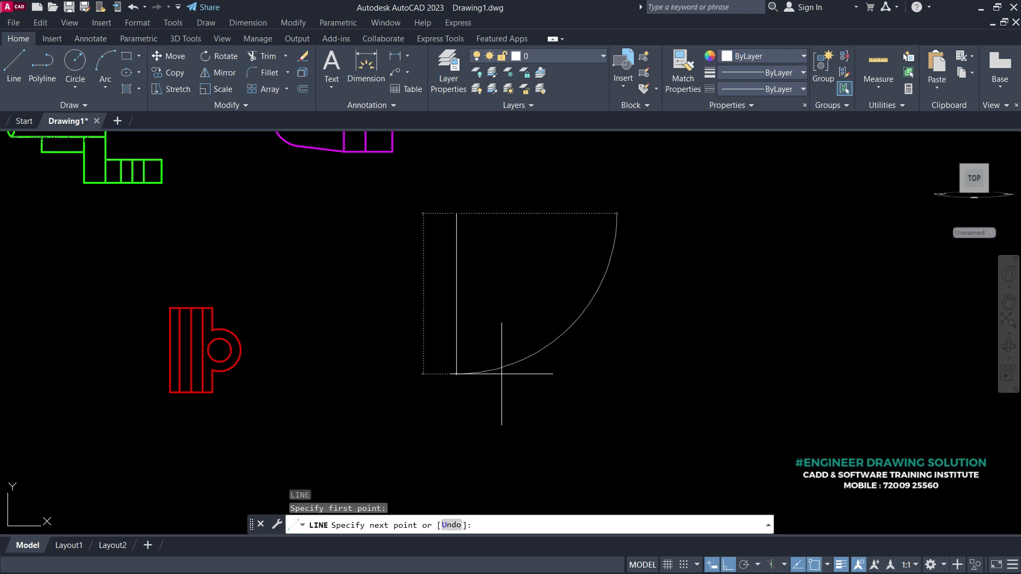
{"action": "type", "text": "185"}
{"action": "key", "text": "Return"}
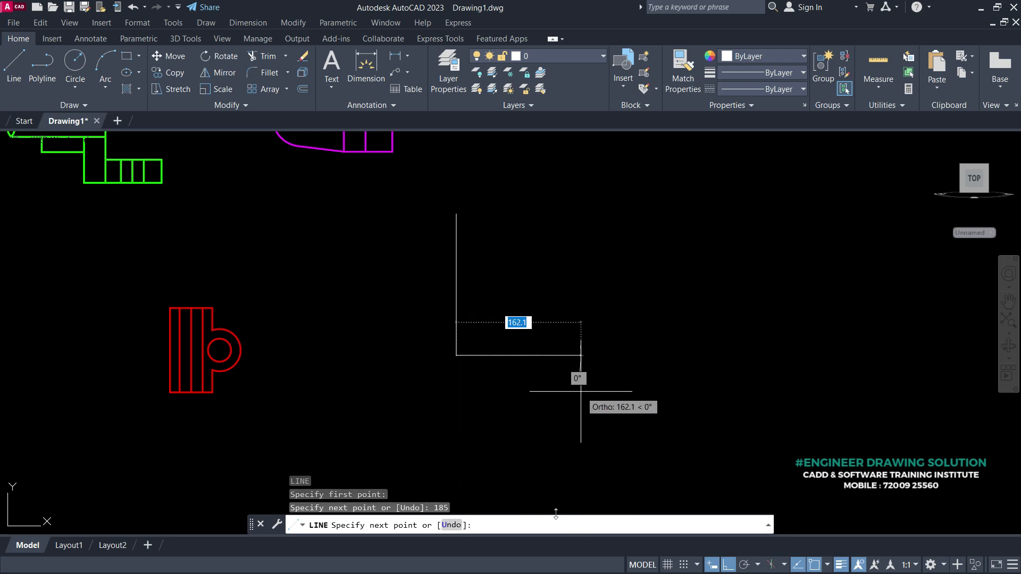
- Undo the 15 horizontal segment and continue the outline 10 down, 25 right, 10 up and 10 left to form half the base flange
{"action": "key", "text": "Return"}
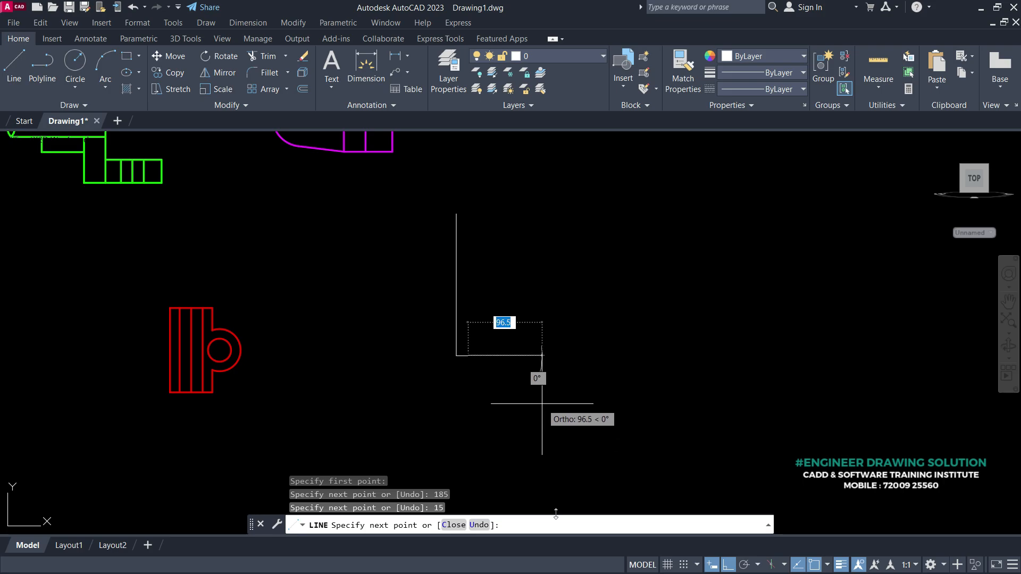
{"action": "key", "text": "ctrl+z"}
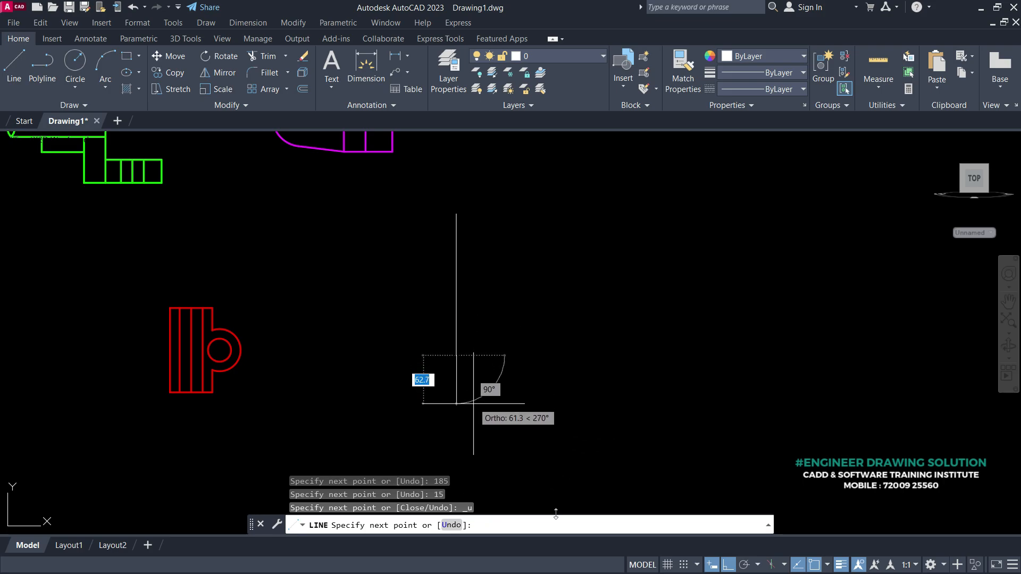
{"action": "type", "text": "10"}
{"action": "key", "text": "Return"}
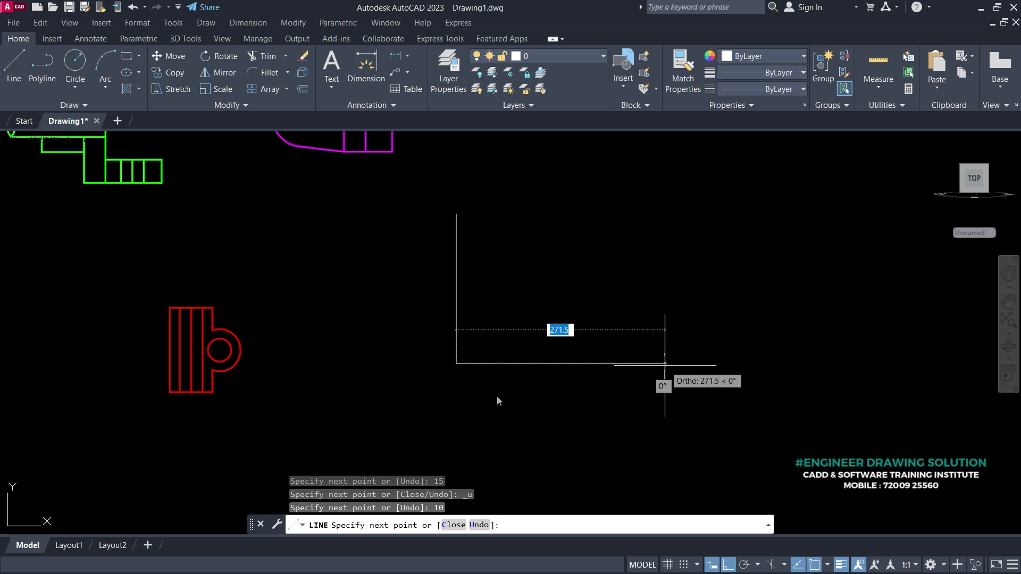
{"action": "type", "text": "25"}
{"action": "key", "text": "Return"}
{"action": "scroll", "coordinate": [547, 382], "scroll_direction": "up", "scroll_amount": 4}
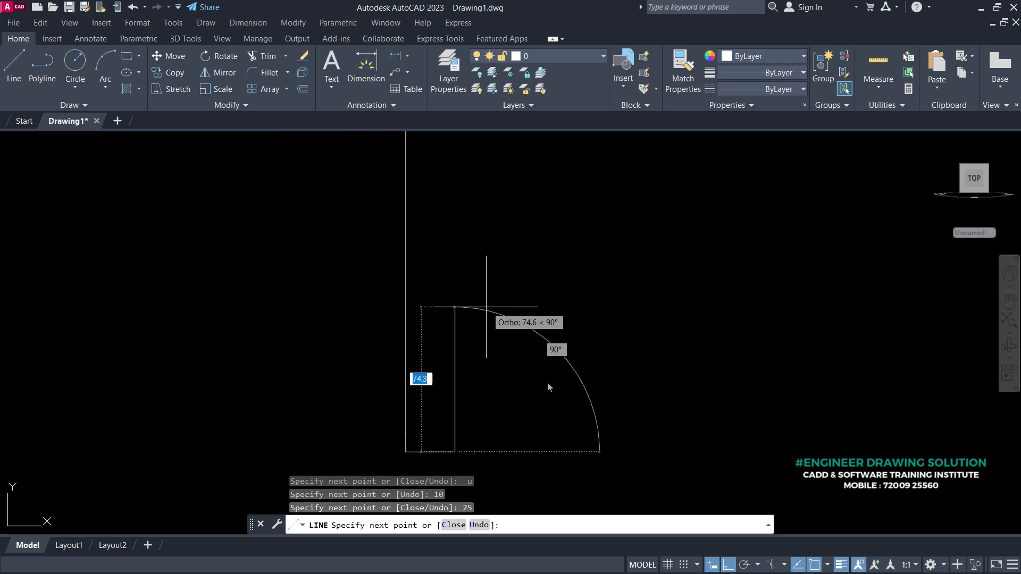
{"action": "type", "text": "10"}
{"action": "key", "text": "Return"}
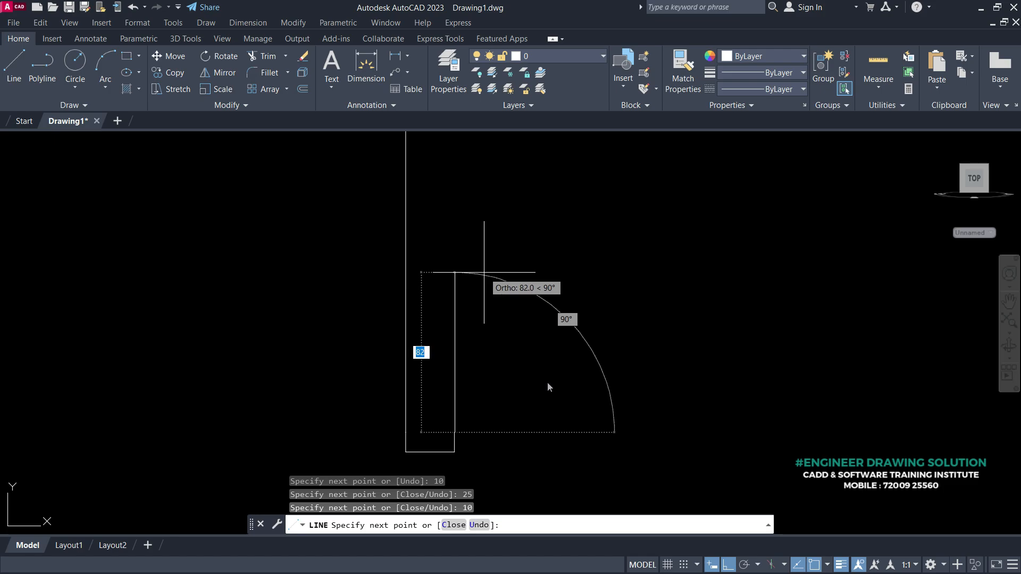
{"action": "type", "text": "10"}
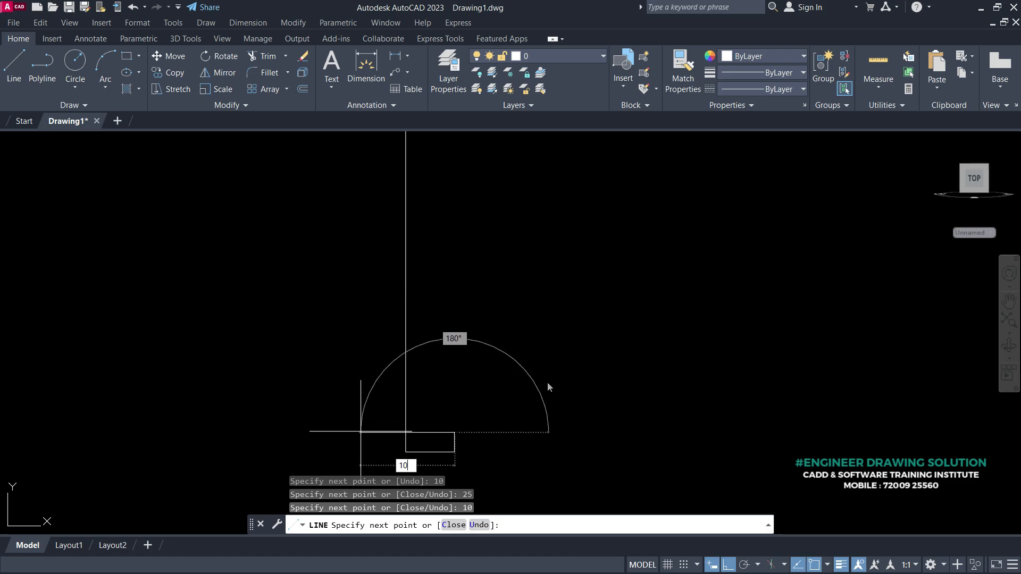
{"action": "key", "text": "Return"}
- Finish the half outline with segments 185 up and 15 left to the starting point
{"action": "middle_click_drag", "start_coordinate": [494, 223], "coordinate": [508, 332]}
{"action": "type", "text": "185"}
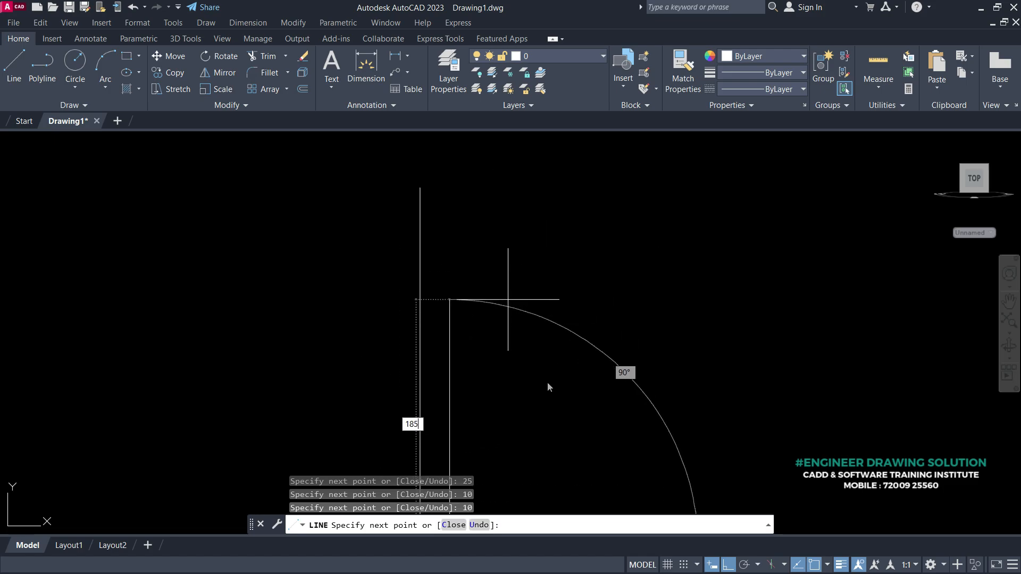
{"action": "key", "text": "Return"}
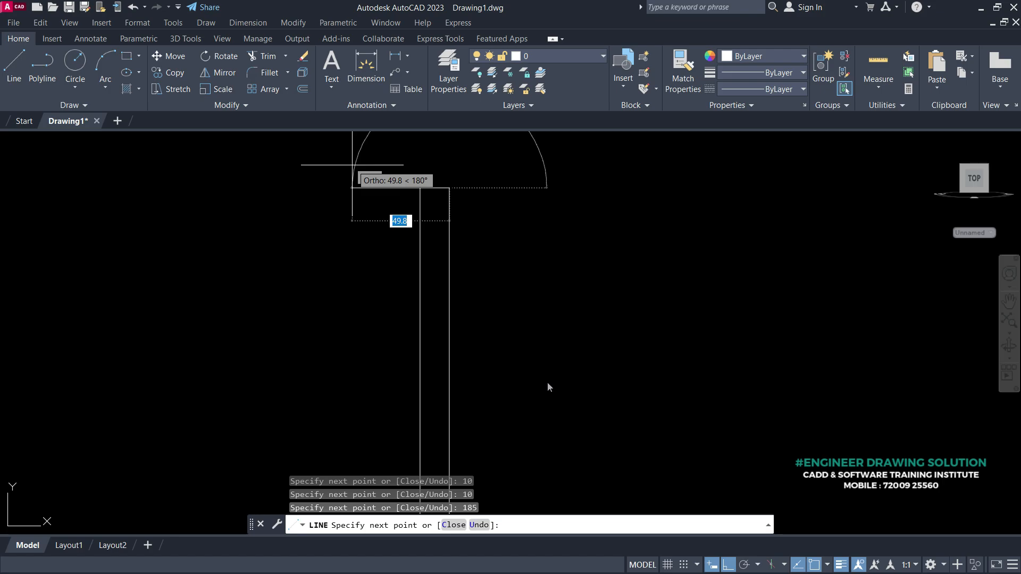
{"action": "type", "text": "15"}
{"action": "key", "text": "Return"}
{"action": "key", "text": "Return"}
{"action": "scroll", "coordinate": [570, 292], "scroll_direction": "down", "scroll_amount": 2}
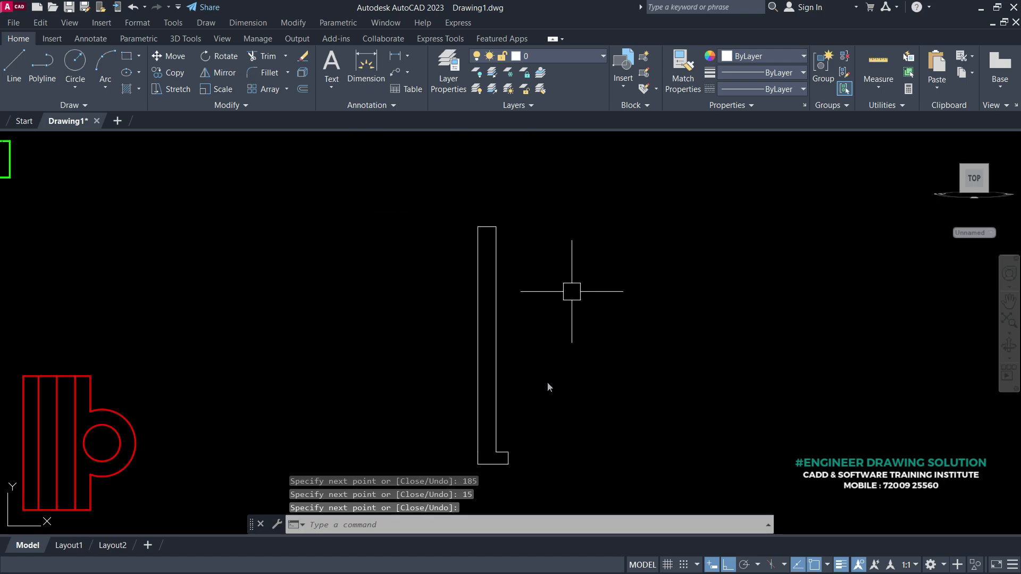
- Extend the flange's upper horizontal line to the left vertical line
{"action": "scroll", "coordinate": [474, 485], "scroll_direction": "up", "scroll_amount": 2}
{"action": "middle_click_drag", "start_coordinate": [474, 486], "coordinate": [568, 393]}
{"action": "scroll", "coordinate": [646, 327], "scroll_direction": "up", "scroll_amount": 3}
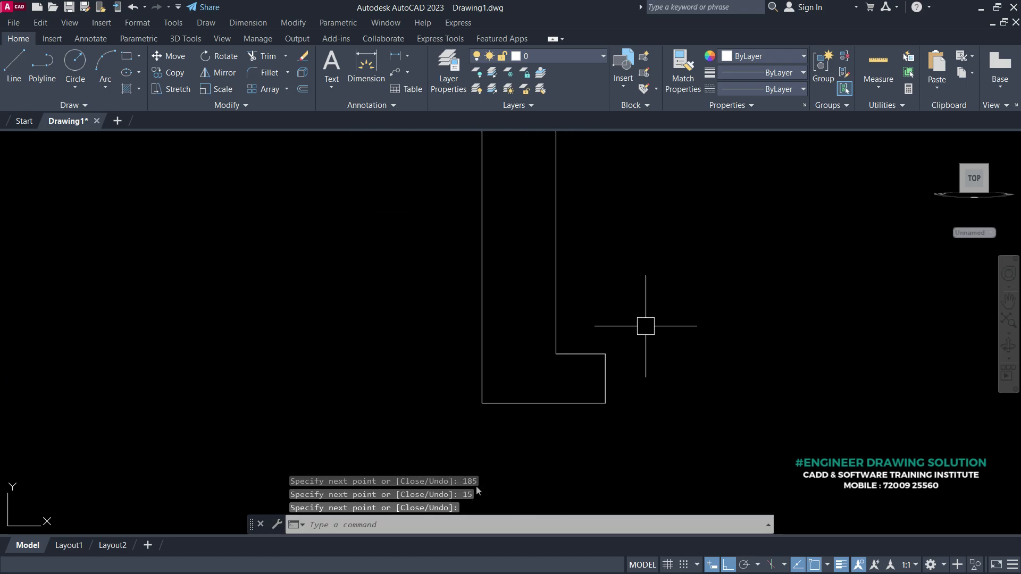
{"action": "type", "text": "ex"}
{"action": "key", "text": "Return"}
{"action": "left_click", "coordinate": [570, 347]}
{"action": "key", "text": "Return"}
- Mirror the flange lines, right vertical edge and top line about the left vertical line, keeping the originals
{"action": "scroll", "coordinate": [624, 408], "scroll_direction": "down", "scroll_amount": 2}
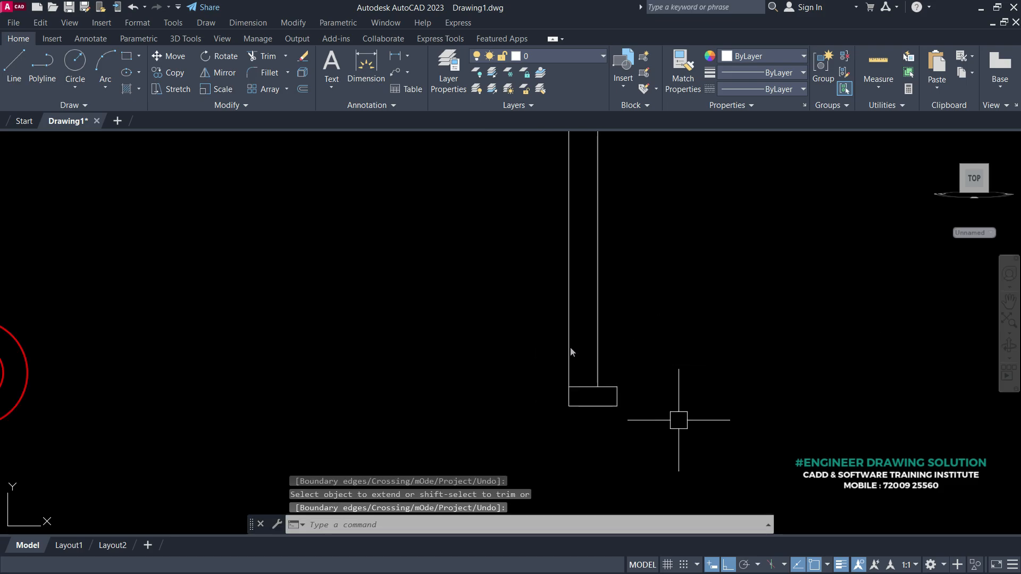
{"action": "type", "text": "mi"}
{"action": "key", "text": "Return"}
{"action": "left_click", "coordinate": [661, 444]}
{"action": "left_click", "coordinate": [588, 324]}
{"action": "middle_click_drag", "start_coordinate": [707, 253], "coordinate": [695, 413]}
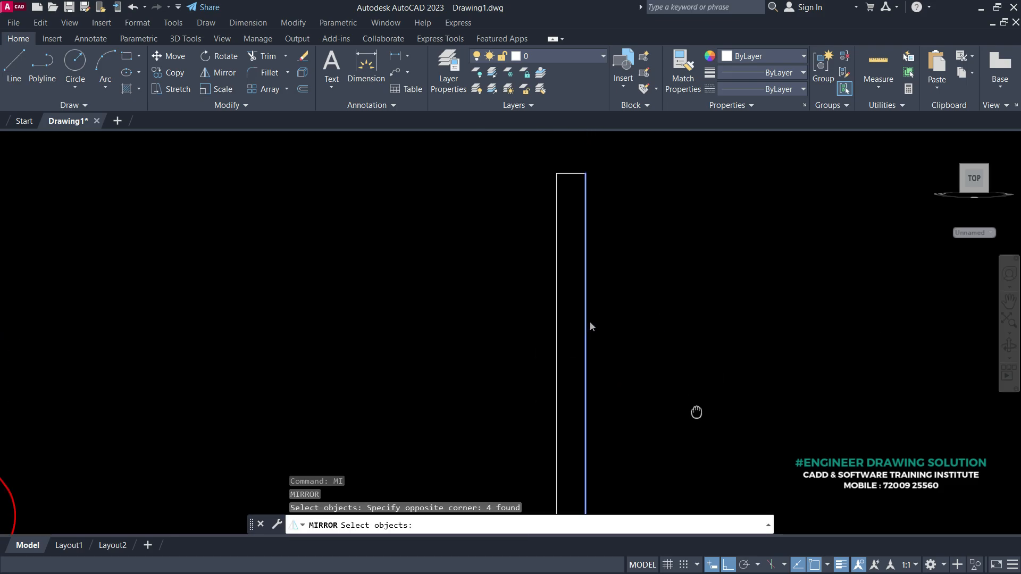
{"action": "left_click", "coordinate": [576, 193]}
{"action": "key", "text": "Return"}
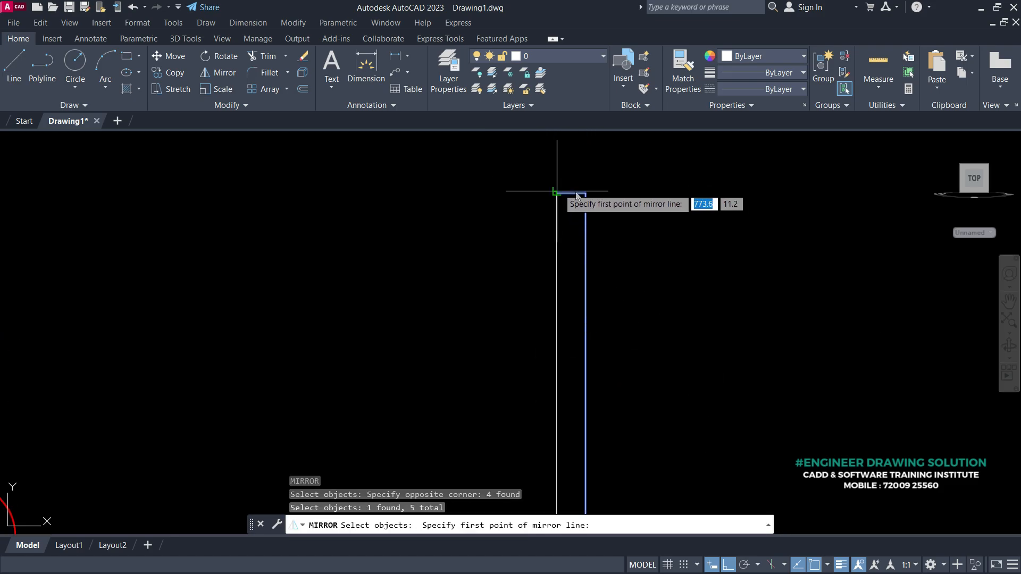
{"action": "left_click", "coordinate": [557, 193]}
{"action": "left_click", "coordinate": [567, 297]}
{"action": "key", "text": "Return"}
- Erase the two centre vertical lines, the long one in the shaft and the short one in the base flange
{"action": "scroll", "coordinate": [568, 320], "scroll_direction": "down", "scroll_amount": 1}
{"action": "middle_click_drag", "start_coordinate": [587, 361], "coordinate": [536, 243]}
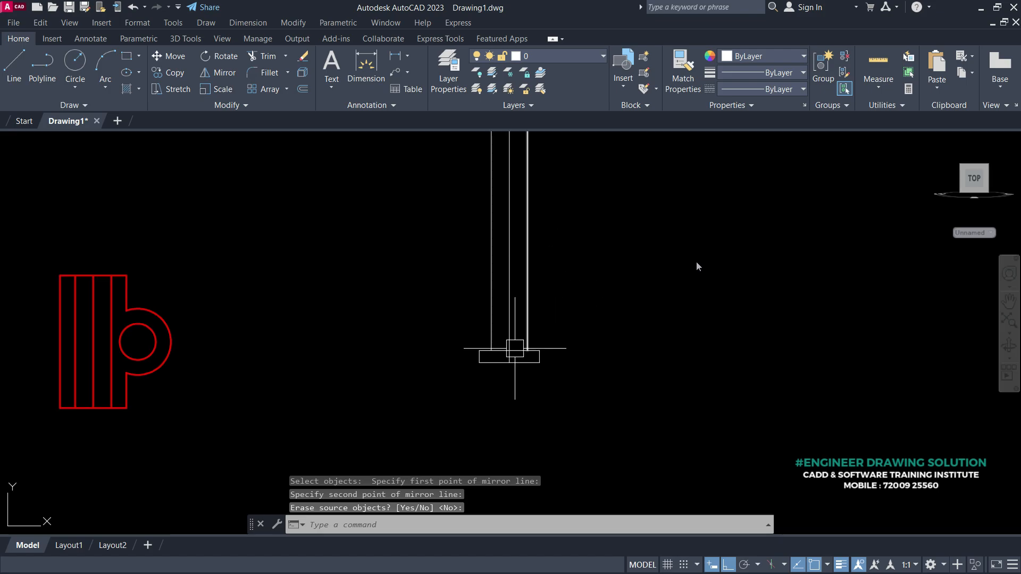
{"action": "scroll", "coordinate": [501, 358], "scroll_direction": "up", "scroll_amount": 1}
{"action": "scroll", "coordinate": [495, 378], "scroll_direction": "up", "scroll_amount": 2}
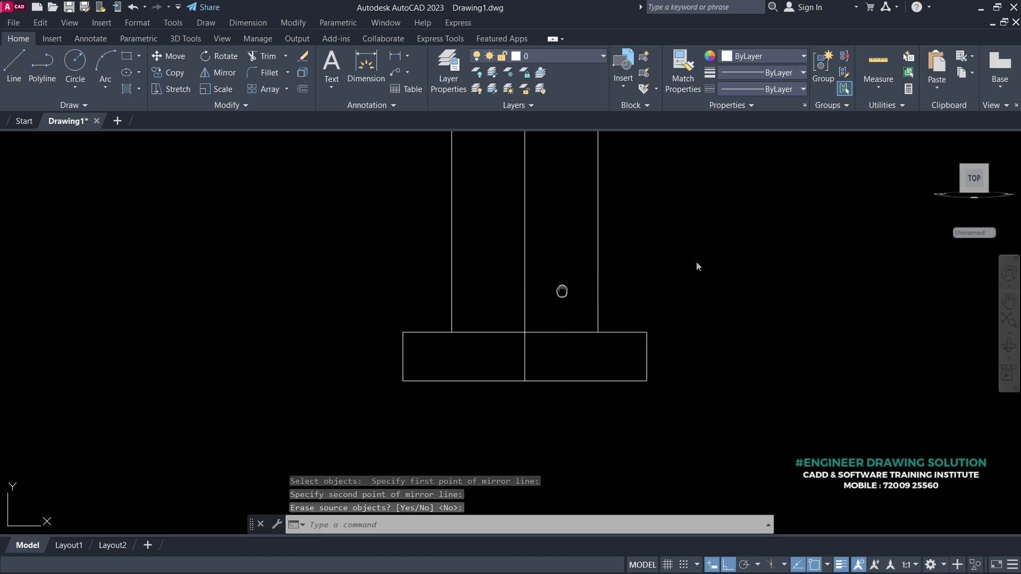
{"action": "middle_click_drag", "start_coordinate": [563, 290], "coordinate": [556, 404]}
{"action": "left_click", "coordinate": [535, 320]}
{"action": "key", "text": "Delete"}
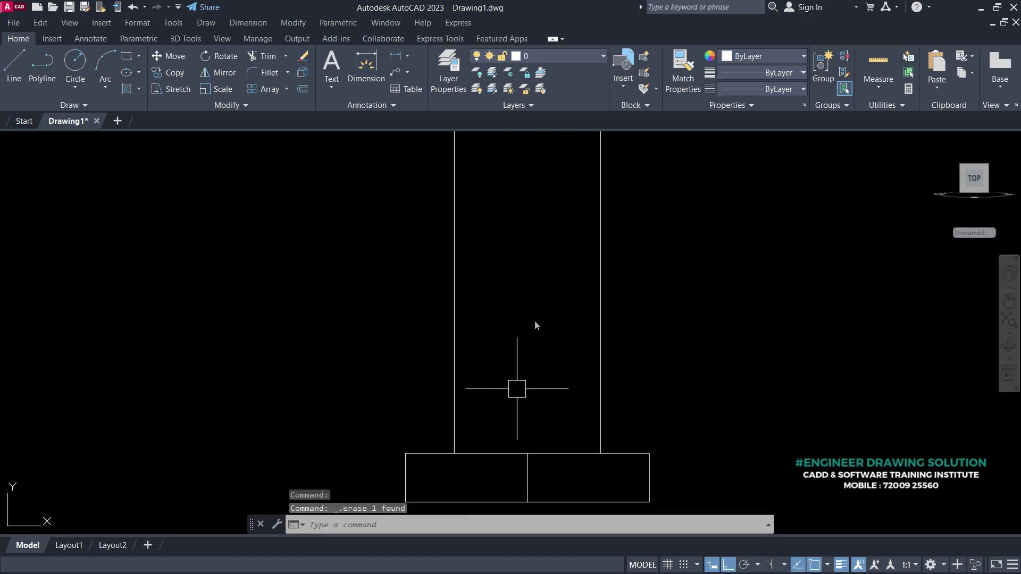
{"action": "left_click", "coordinate": [529, 471]}
{"action": "right_click", "coordinate": [529, 471]}
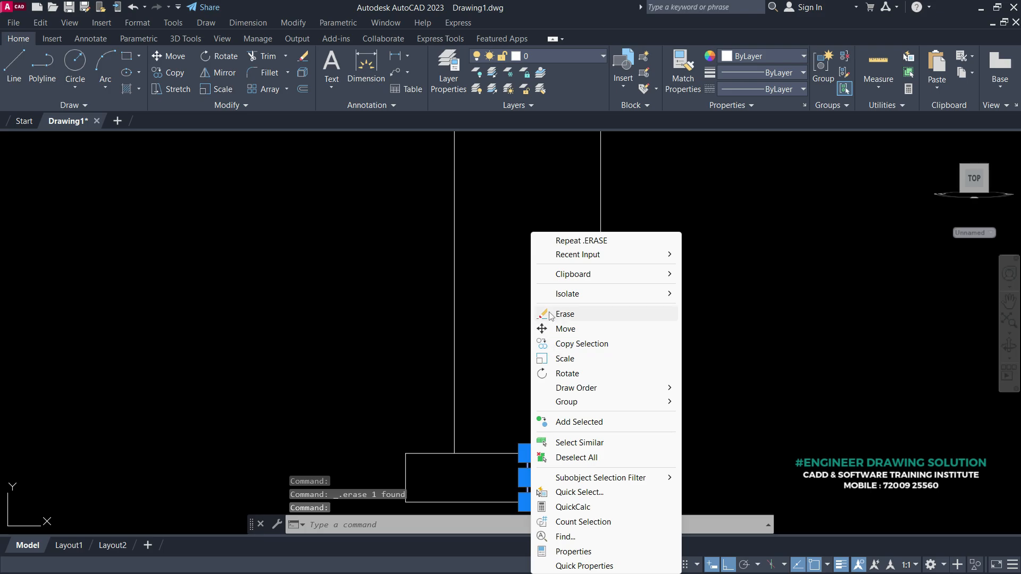
{"action": "left_click", "coordinate": [548, 314]}
- Offset the right half of the shaft's top line by 10 downward
{"action": "scroll", "coordinate": [574, 388], "scroll_direction": "down", "scroll_amount": 2}
{"action": "scroll", "coordinate": [640, 337], "scroll_direction": "down", "scroll_amount": 2}
{"action": "middle_click_drag", "start_coordinate": [602, 194], "coordinate": [591, 319]}
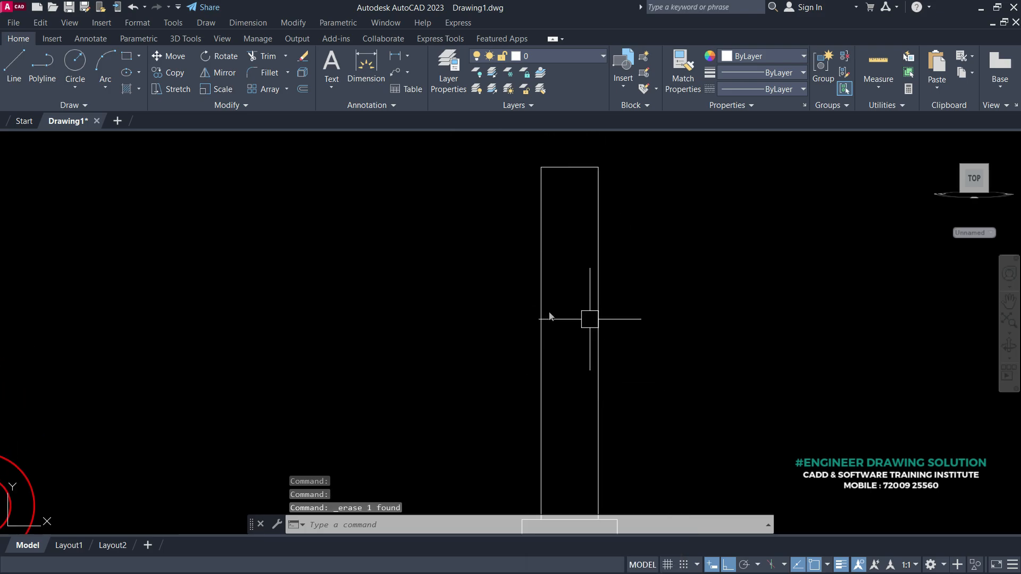
{"action": "middle_click_drag", "start_coordinate": [551, 139], "coordinate": [531, 238]}
{"action": "type", "text": "o"}
{"action": "key", "text": "Return"}
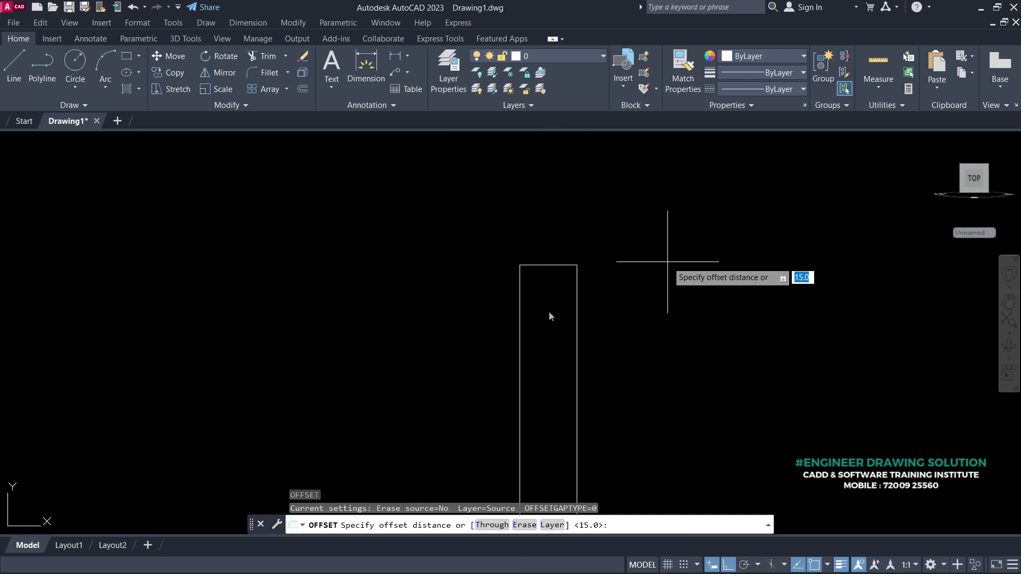
{"action": "type", "text": "10"}
{"action": "key", "text": "Return"}
{"action": "left_click", "coordinate": [563, 266]}
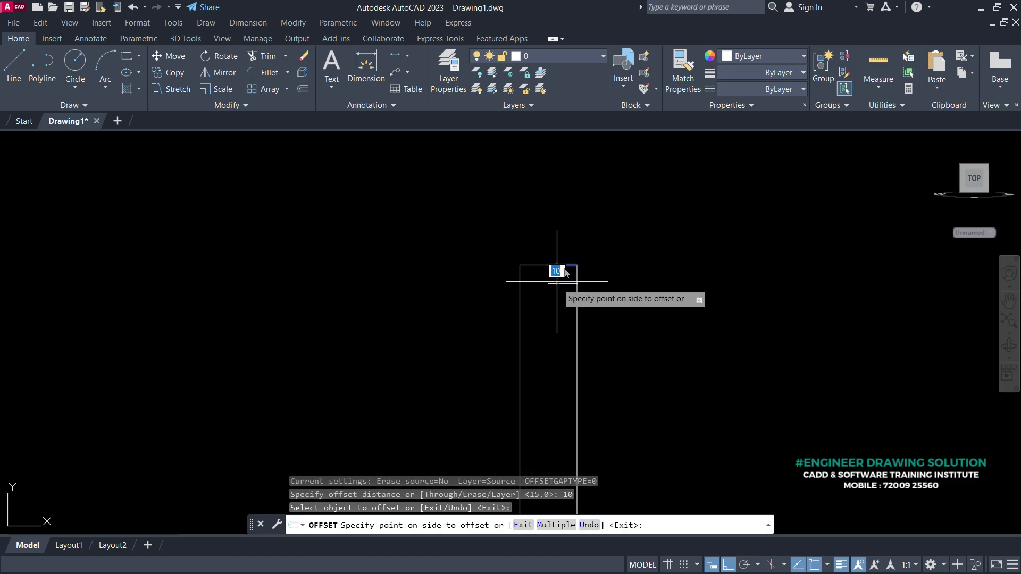
{"action": "left_click", "coordinate": [557, 282]}
{"action": "scroll", "coordinate": [554, 275], "scroll_direction": "up", "scroll_amount": 5}
{"action": "key", "text": "Return"}
- Draw a circle of diameter 5 centred on the left end of the offset line
{"action": "type", "text": "c"}
{"action": "key", "text": "Return"}
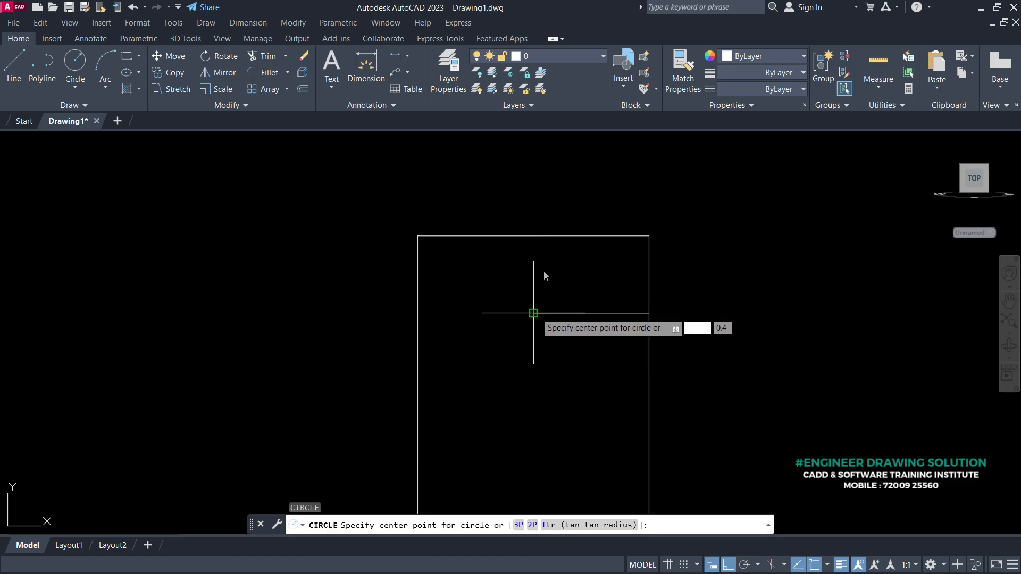
{"action": "left_click", "coordinate": [533, 313]}
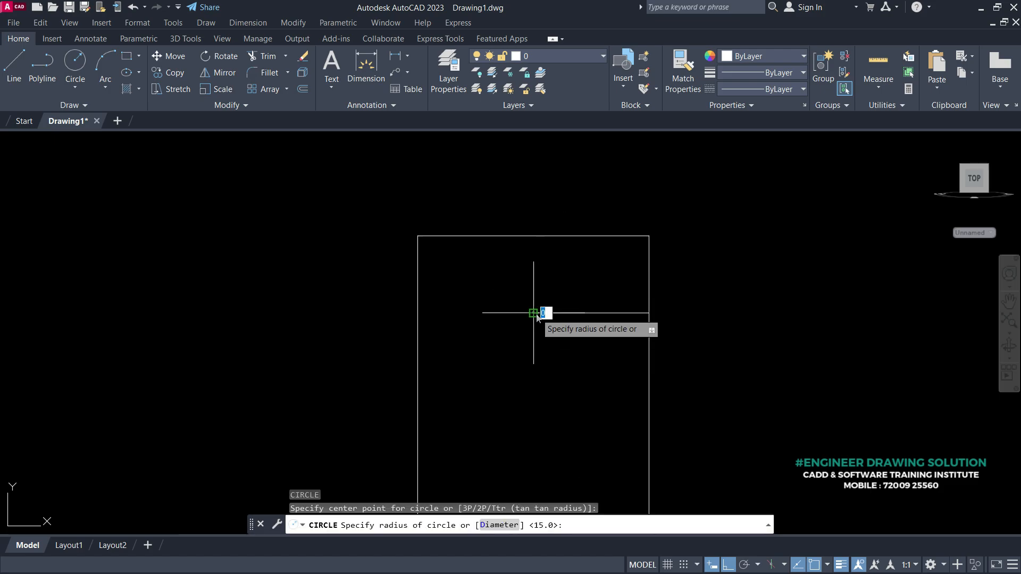
{"action": "left_click", "coordinate": [519, 527]}
{"action": "type", "text": "5"}
{"action": "key", "text": "Return"}
- Erase the offset construction line that runs from the small circle's centre to the shaft's right edge
{"action": "left_click", "coordinate": [585, 313]}
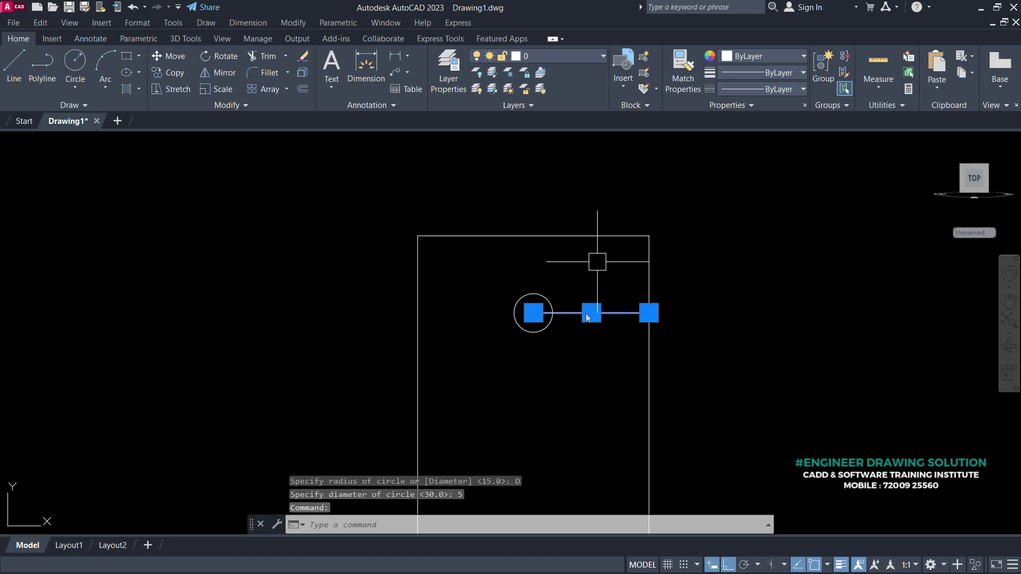
{"action": "right_click", "coordinate": [586, 314]}
{"action": "left_click", "coordinate": [613, 313]}
- Set the colour of the whole flanged pin, including its hole, to 200,201,45 and its lineweight to 0.30 mm
{"action": "scroll", "coordinate": [614, 313], "scroll_direction": "down", "scroll_amount": 5}
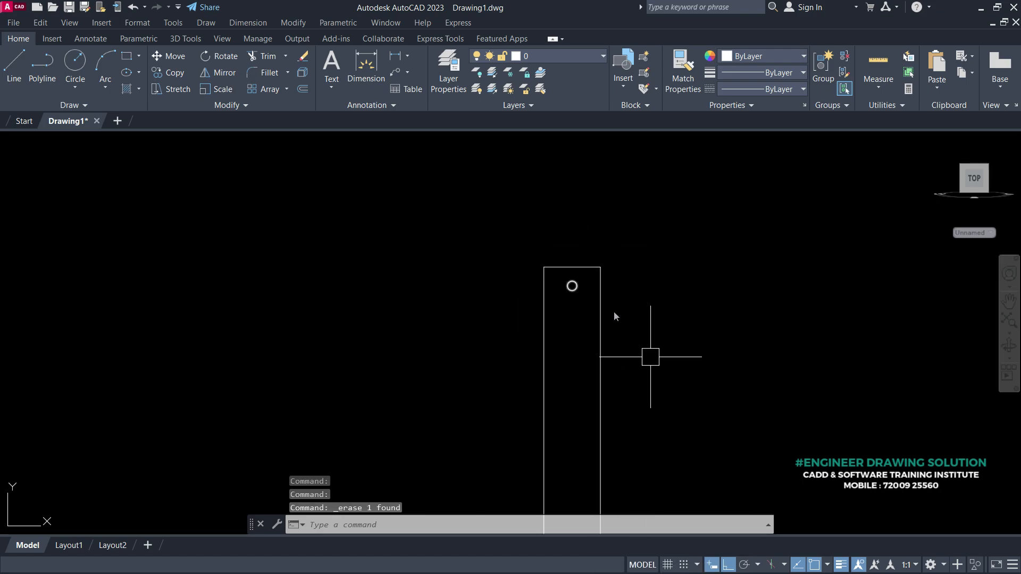
{"action": "scroll", "coordinate": [651, 357], "scroll_direction": "down", "scroll_amount": 5}
{"action": "middle_click_drag", "start_coordinate": [651, 357], "coordinate": [580, 285]}
{"action": "left_click", "coordinate": [607, 432]}
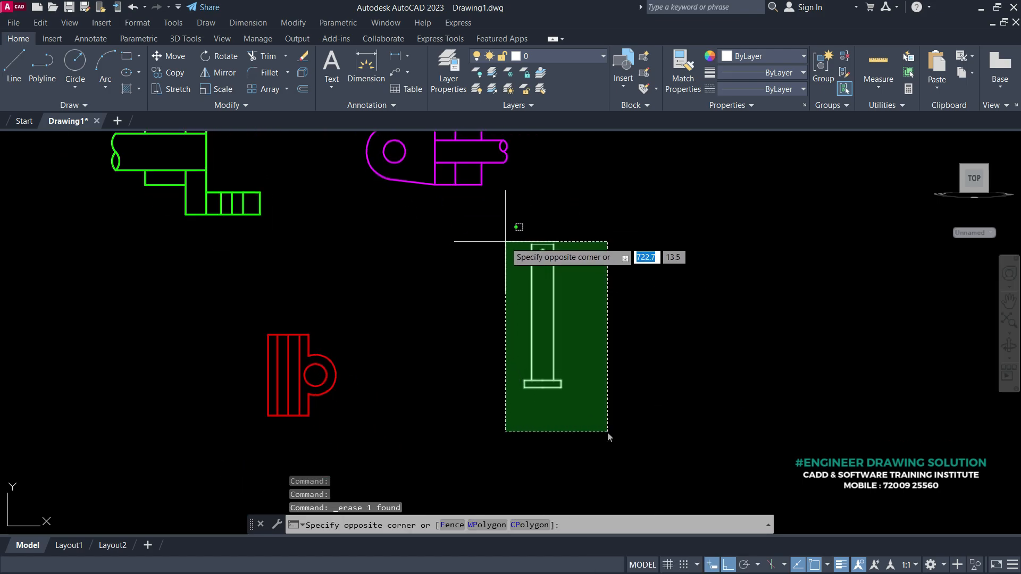
{"action": "left_click", "coordinate": [505, 240]}
{"action": "left_click", "coordinate": [795, 56]}
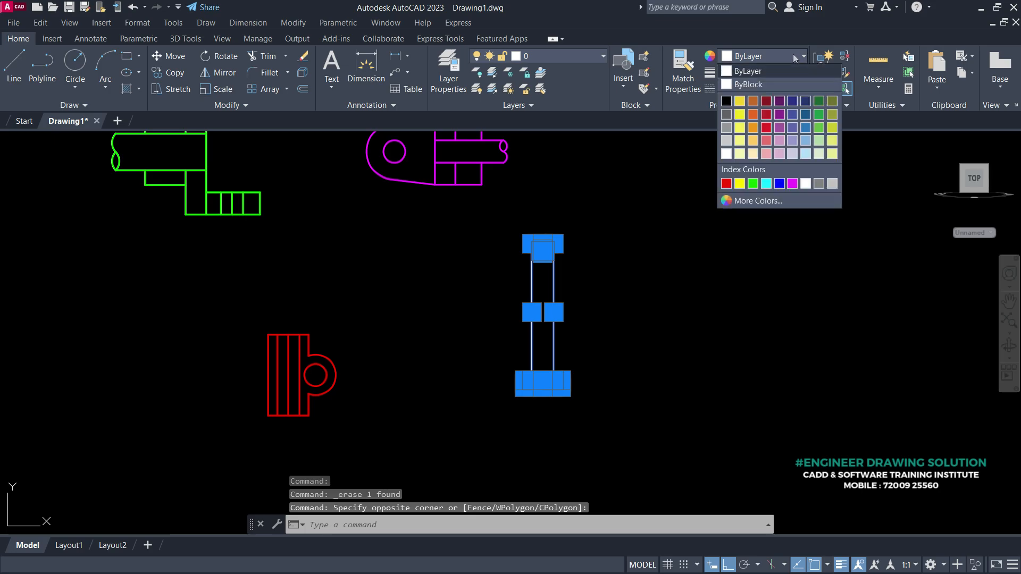
{"action": "left_click", "coordinate": [830, 125]}
{"action": "left_click", "coordinate": [739, 73]}
{"action": "scroll", "coordinate": [785, 239], "scroll_direction": "down", "scroll_amount": 1}
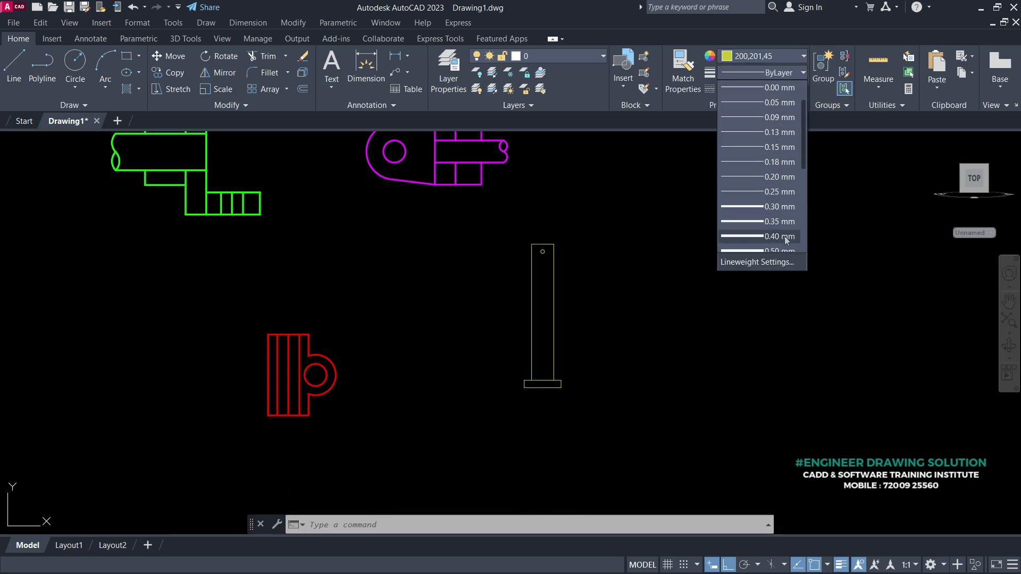
{"action": "left_click", "coordinate": [776, 211]}
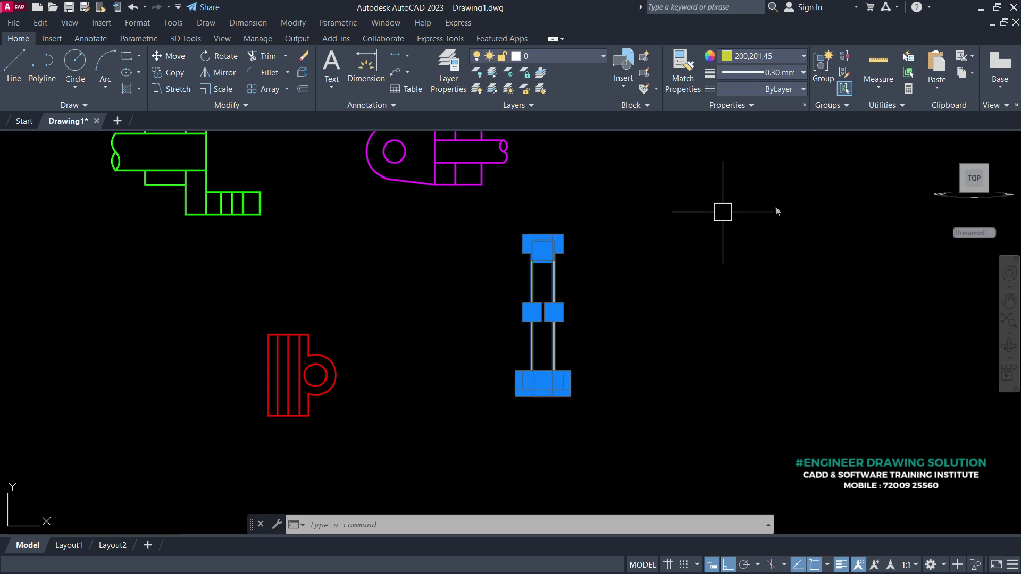
{"action": "key", "text": "Escape"}
- Draw a closed rectangle from lines, 50 wide and 10 high, in the empty space right of the yellow pin
{"action": "scroll", "coordinate": [585, 274], "scroll_direction": "down", "scroll_amount": 2}
{"action": "scroll", "coordinate": [578, 280], "scroll_direction": "up", "scroll_amount": 2}
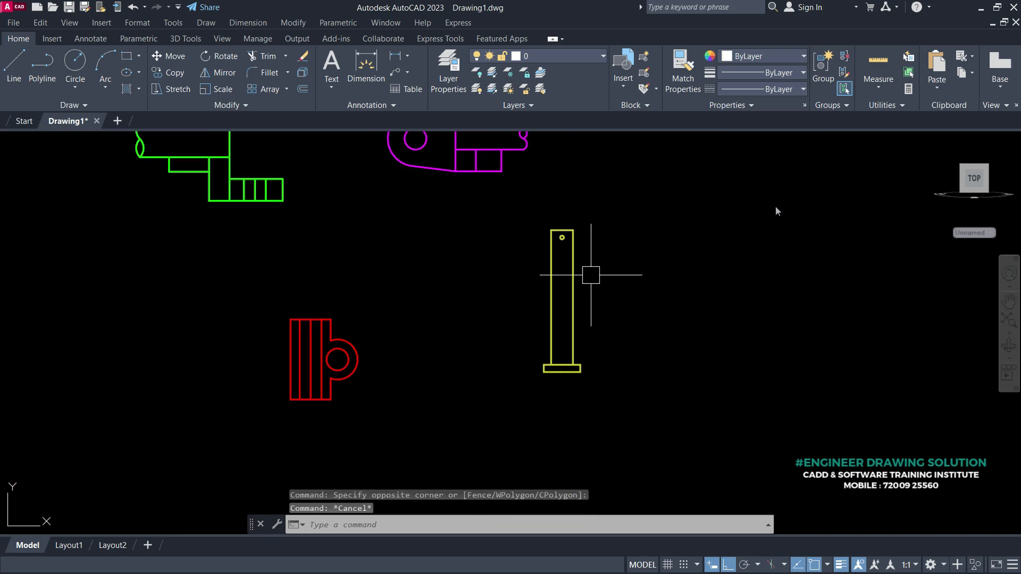
{"action": "mouse_move", "coordinate": [588, 276]}
{"action": "middle_mouse_down"}
{"action": "mouse_move", "coordinate": [590, 268]}
{"action": "mouse_move", "coordinate": [525, 274]}
{"action": "mouse_move", "coordinate": [464, 255]}
{"action": "middle_mouse_up"}
{"action": "scroll", "coordinate": [564, 280], "scroll_direction": "up", "scroll_amount": 1}
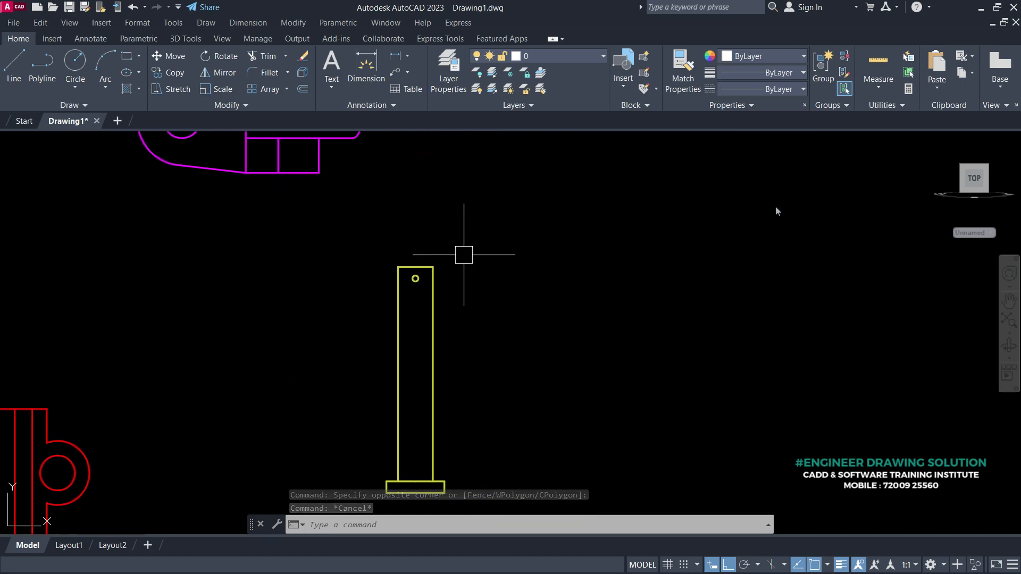
{"action": "type", "text": "l"}
{"action": "key", "text": "Return"}
{"action": "middle_click_drag", "start_coordinate": [565, 300], "coordinate": [475, 267]}
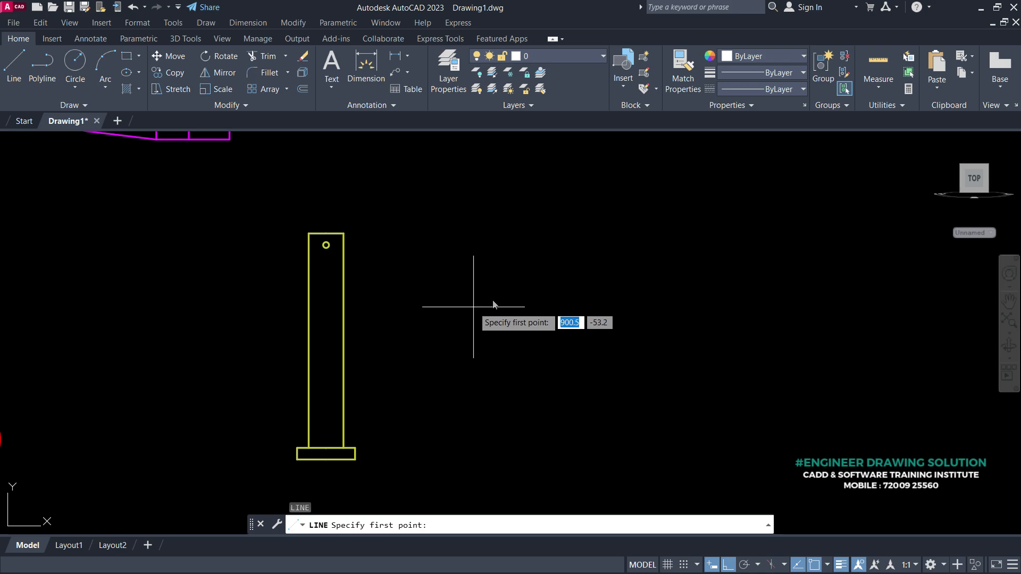
{"action": "left_click", "coordinate": [473, 306]}
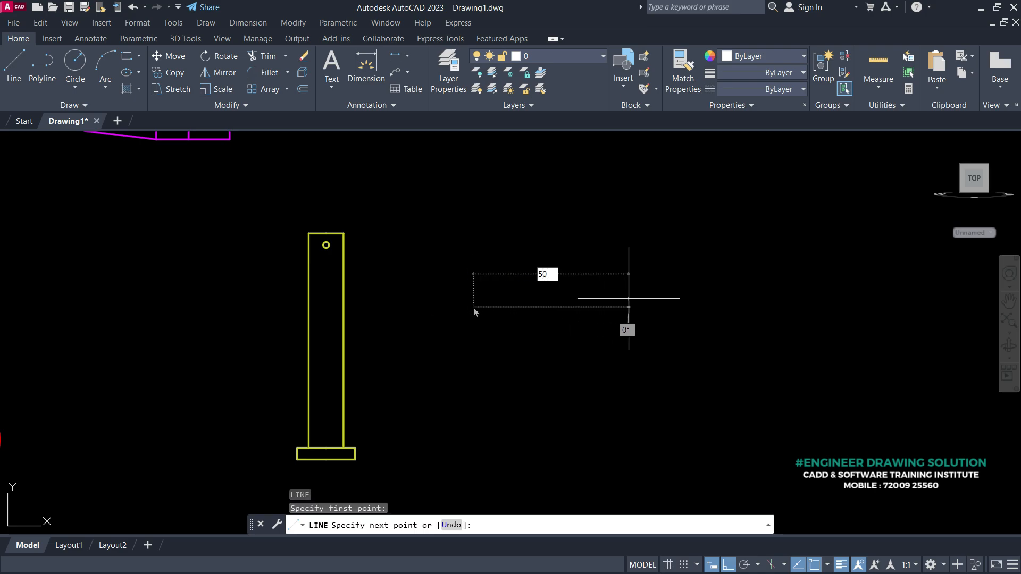
{"action": "type", "text": "50"}
{"action": "key", "text": "Return"}
{"action": "scroll", "coordinate": [543, 335], "scroll_direction": "up", "scroll_amount": 2}
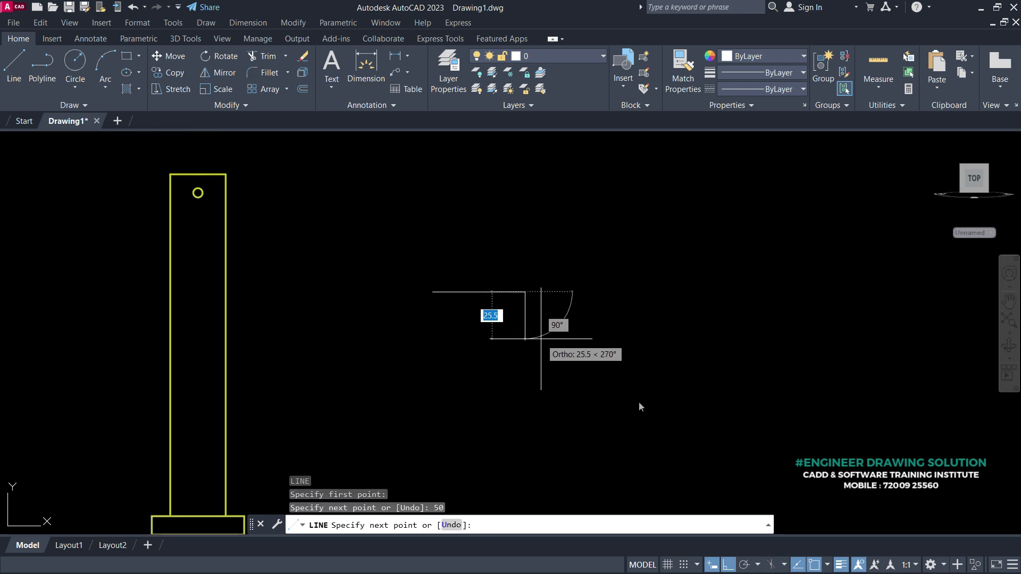
{"action": "type", "text": "10"}
{"action": "key", "text": "Return"}
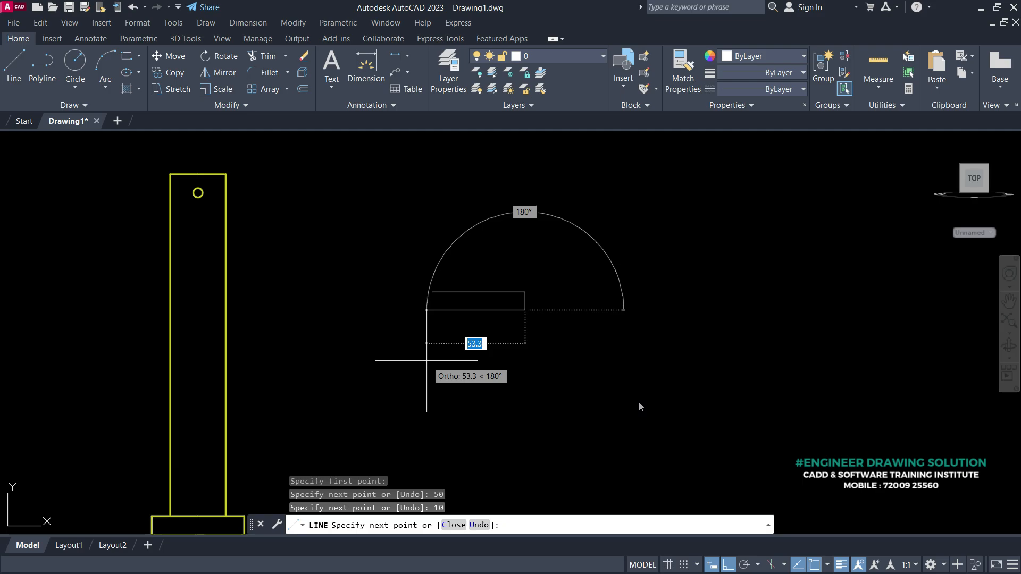
{"action": "type", "text": "50"}
{"action": "key", "text": "Return"}
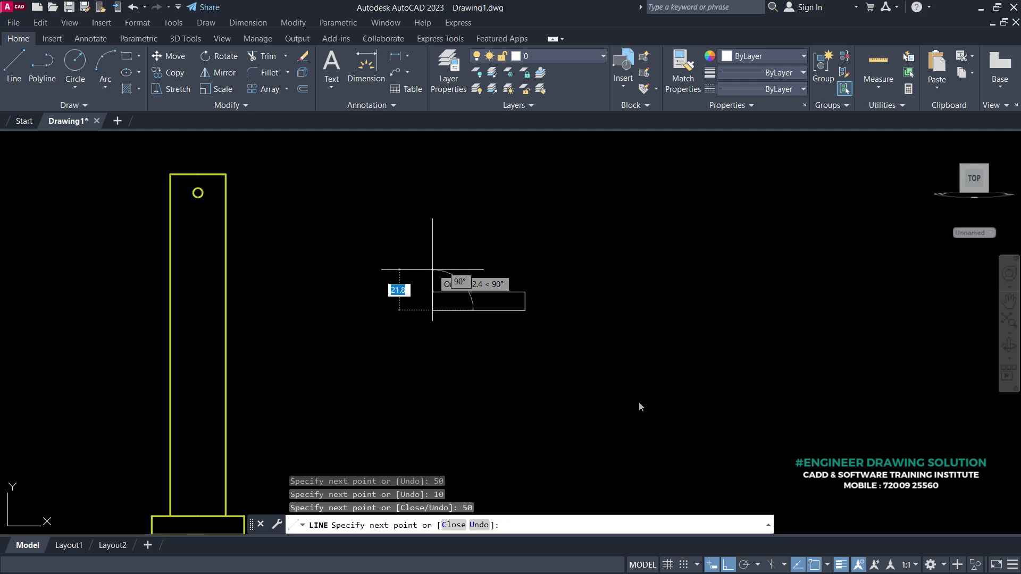
{"action": "type", "text": "10"}
{"action": "key", "text": "Return"}
{"action": "key", "text": "Return"}
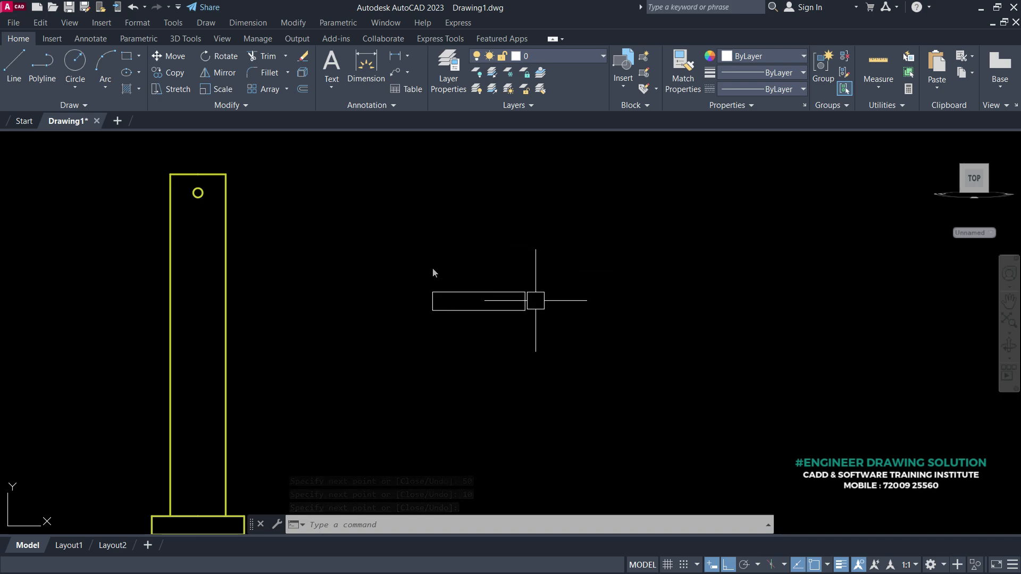
- Draw a vertical centre line joining the midpoints of the small rectangle's two long sides
{"action": "scroll", "coordinate": [531, 296], "scroll_direction": "up", "scroll_amount": 2}
{"action": "middle_click_drag", "start_coordinate": [512, 296], "coordinate": [513, 351]}
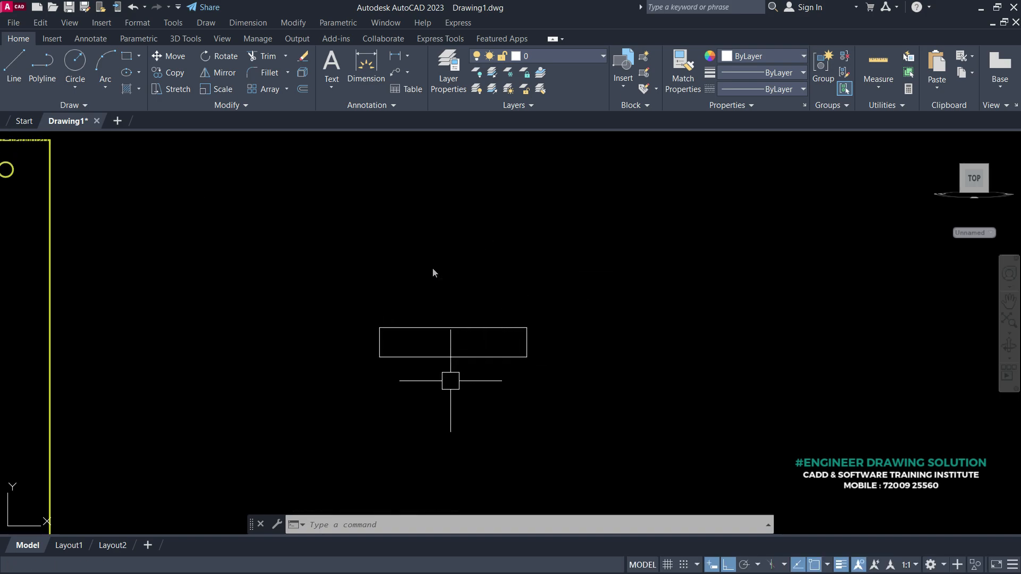
{"action": "scroll", "coordinate": [450, 381], "scroll_direction": "up", "scroll_amount": 1}
{"action": "scroll", "coordinate": [450, 382], "scroll_direction": "down", "scroll_amount": 1}
{"action": "type", "text": "l"}
{"action": "key", "text": "Return"}
{"action": "left_click", "coordinate": [418, 356]}
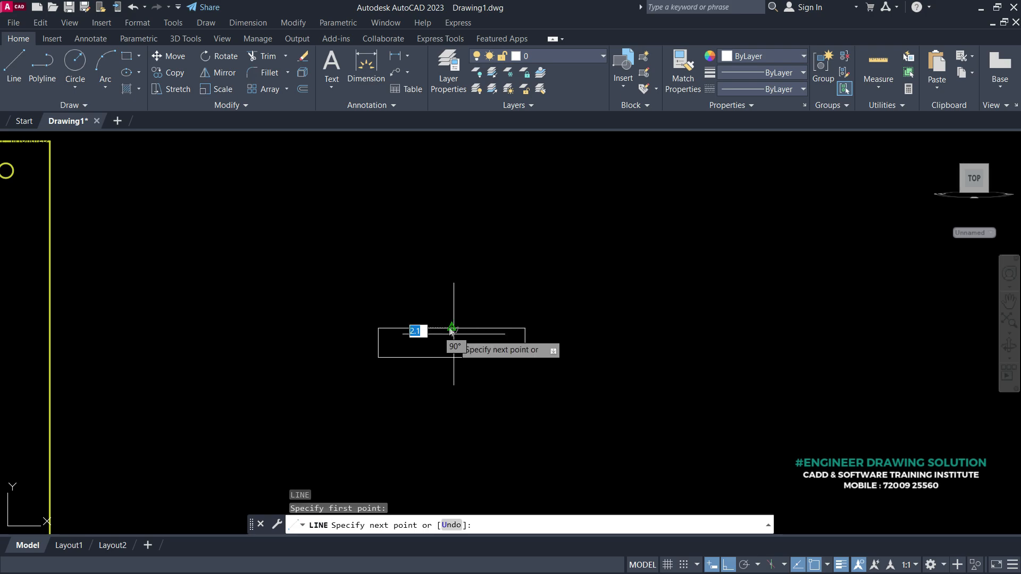
{"action": "left_click", "coordinate": [452, 356]}
{"action": "key", "text": "Return"}
- Offset the small rectangle's vertical centre line by 15 to both sides
{"action": "middle_click_drag", "start_coordinate": [513, 381], "coordinate": [517, 407]}
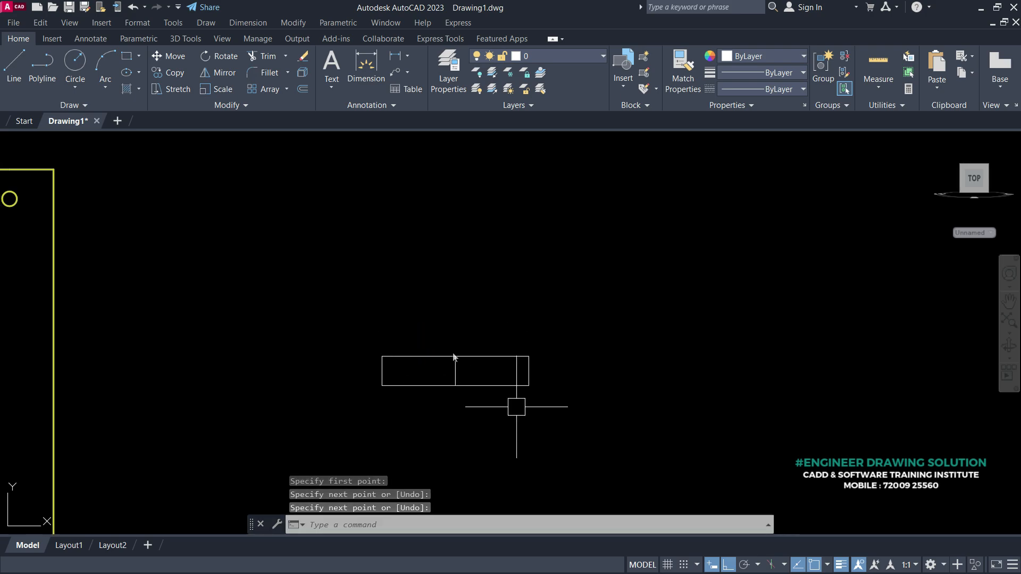
{"action": "type", "text": "o"}
{"action": "key", "text": "Return"}
{"action": "type", "text": "15"}
{"action": "key", "text": "Return"}
{"action": "scroll", "coordinate": [472, 393], "scroll_direction": "up", "scroll_amount": 2}
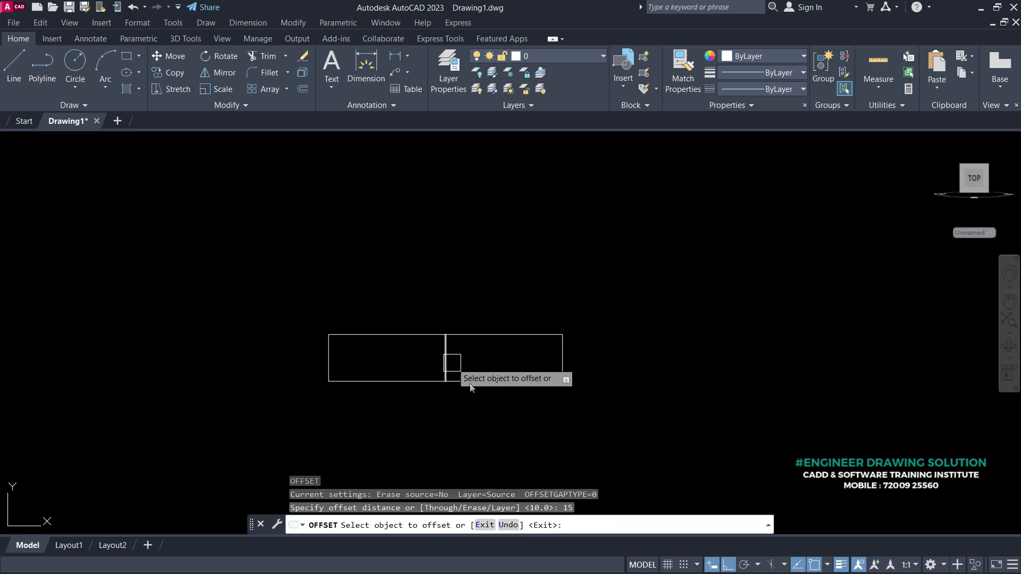
{"action": "left_click", "coordinate": [445, 360]}
{"action": "left_click", "coordinate": [519, 355]}
{"action": "left_click", "coordinate": [446, 358]}
{"action": "left_click", "coordinate": [417, 355]}
{"action": "key", "text": "Return"}
- Draw a circle of diameter 5 centred on the midpoint of the small rectangle's vertical centre line
{"action": "type", "text": "c"}
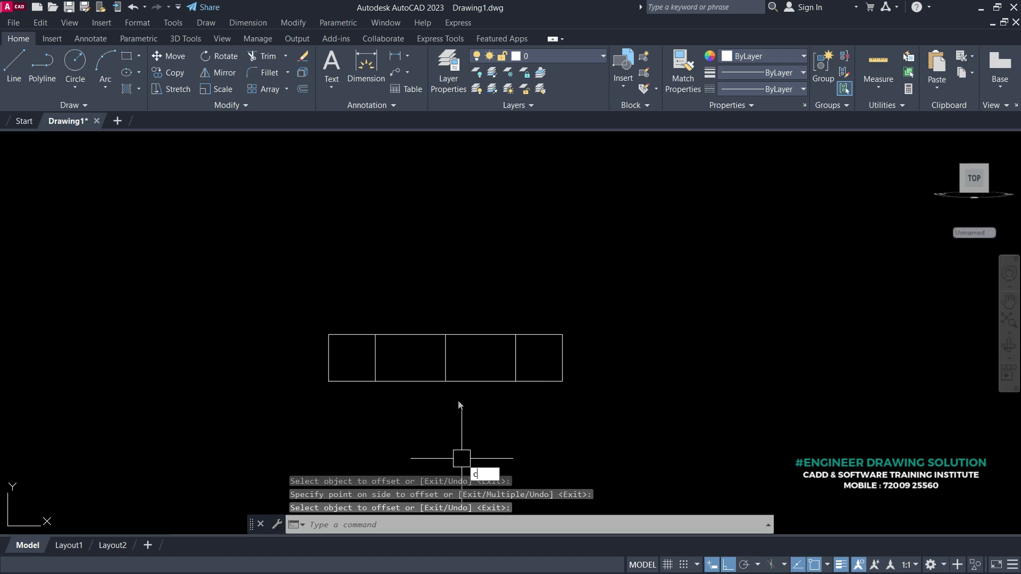
{"action": "key", "text": "Return"}
{"action": "left_click", "coordinate": [446, 358]}
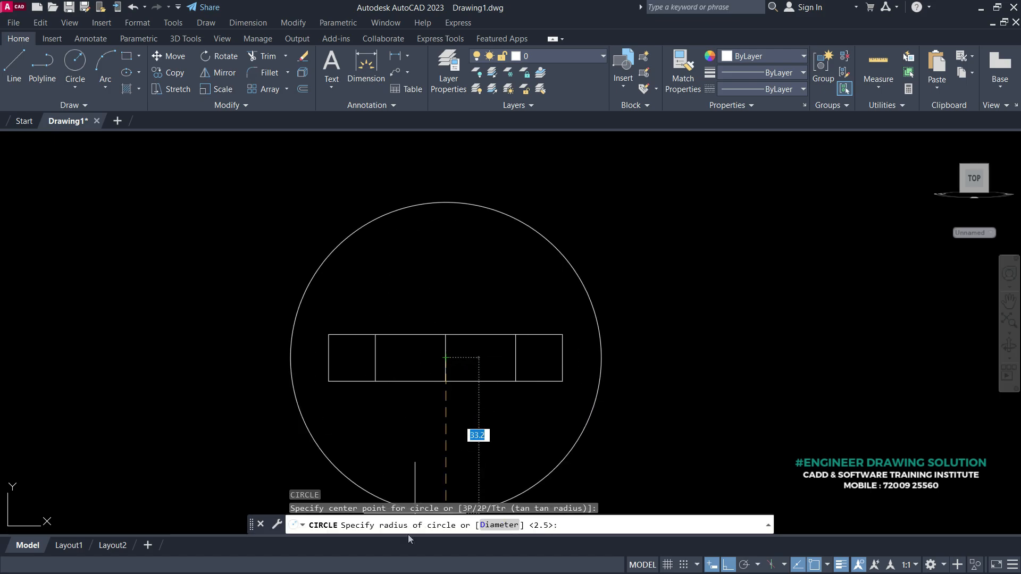
{"action": "left_click", "coordinate": [504, 531]}
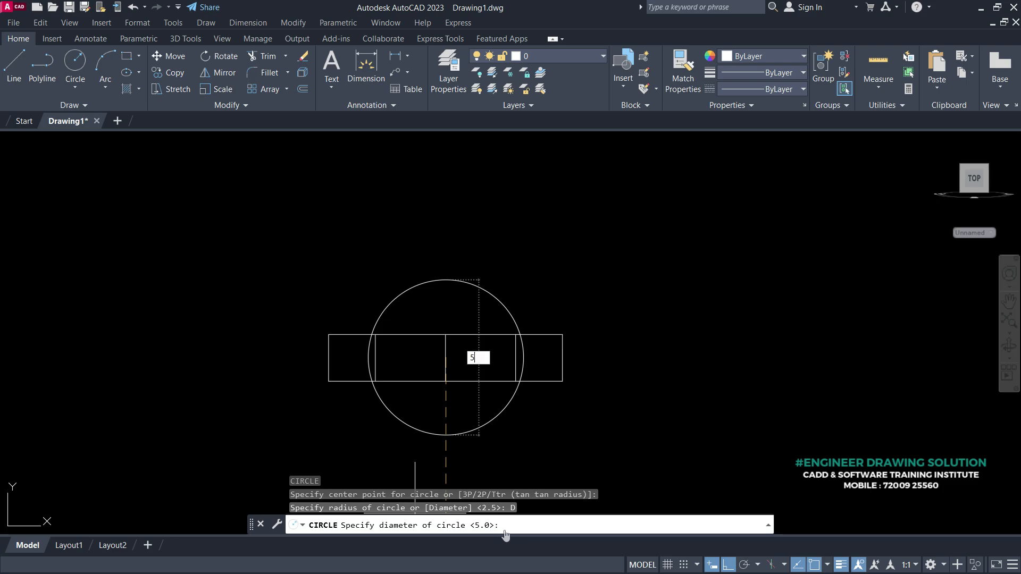
{"action": "key", "text": "Return"}
- Erase the vertical centre line passing through the small circle in the rectangle
{"action": "scroll", "coordinate": [453, 369], "scroll_direction": "up", "scroll_amount": 3}
{"action": "left_click", "coordinate": [424, 343]}
{"action": "right_click", "coordinate": [301, 314]}
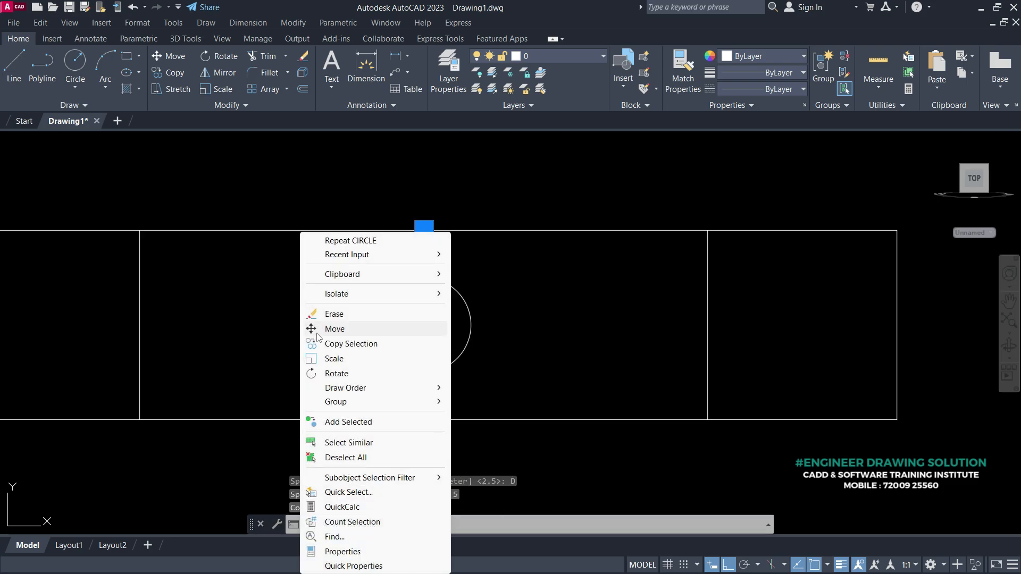
{"action": "left_click", "coordinate": [334, 313]}
- Set the colour of the small rectangular part and its circle to 242,113,114 and the lineweight to 0.30 mm
{"action": "scroll", "coordinate": [324, 311], "scroll_direction": "down", "scroll_amount": 5}
{"action": "left_click", "coordinate": [366, 346]}
{"action": "left_click", "coordinate": [629, 423]}
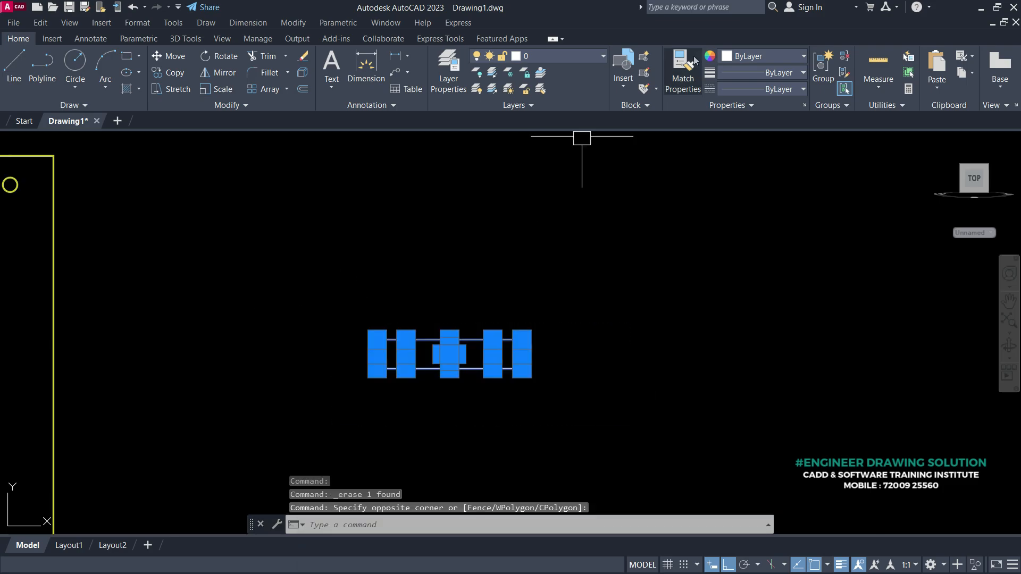
{"action": "left_click", "coordinate": [742, 57]}
{"action": "left_click", "coordinate": [764, 141]}
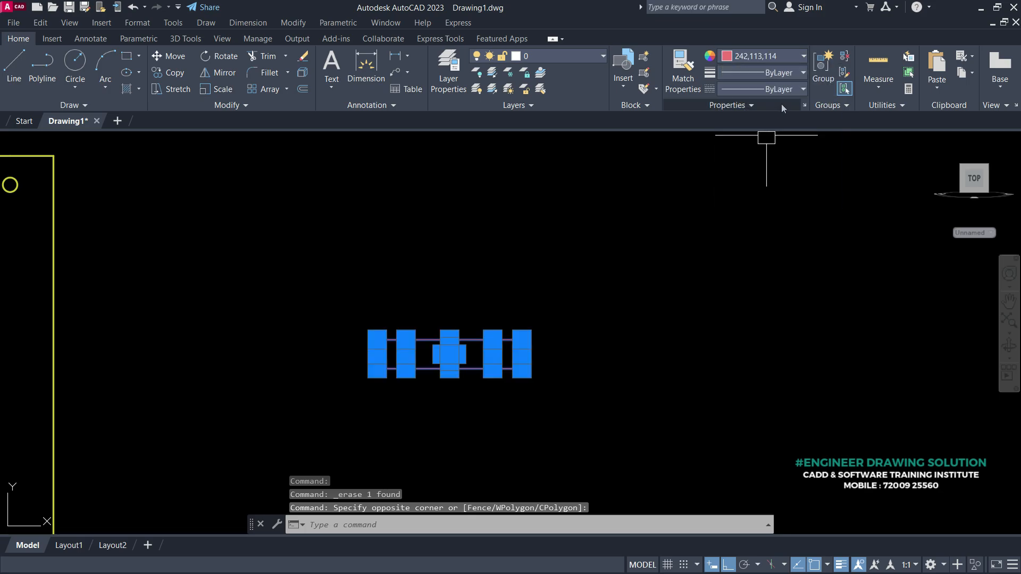
{"action": "left_click", "coordinate": [755, 76]}
{"action": "left_click", "coordinate": [749, 156]}
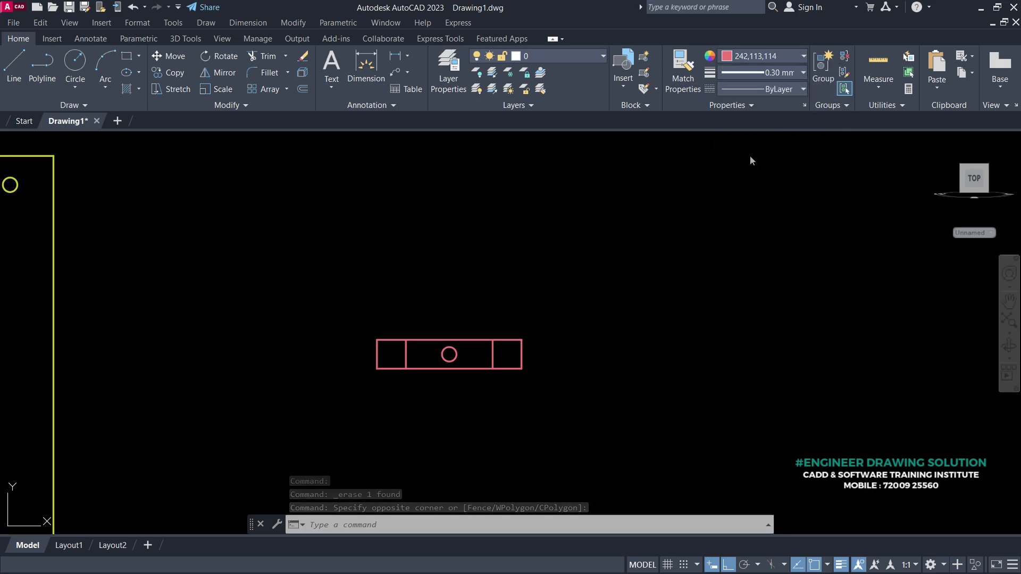
{"action": "key", "text": "Escape"}
- With Ortho off, move the red view from its centre line's upper end to the lower end of the green fork's upper-arm centre line
{"action": "scroll", "coordinate": [532, 361], "scroll_direction": "down", "scroll_amount": 2}
{"action": "scroll", "coordinate": [529, 367], "scroll_direction": "down", "scroll_amount": 6}
{"action": "middle_click_drag", "start_coordinate": [486, 381], "coordinate": [622, 283]}
{"action": "middle_click_drag", "start_coordinate": [552, 224], "coordinate": [557, 276]}
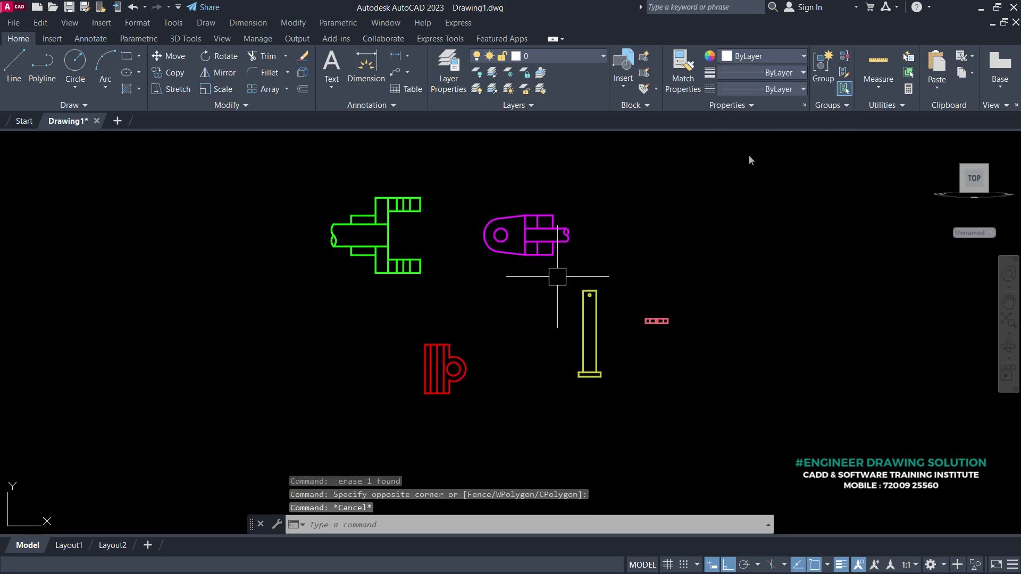
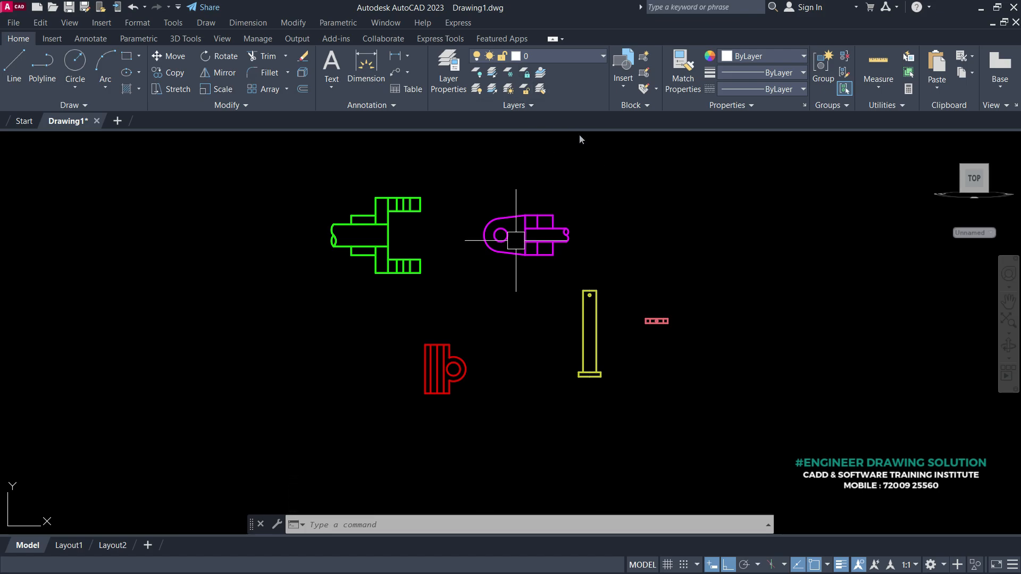
{"action": "scroll", "coordinate": [459, 291], "scroll_direction": "up", "scroll_amount": 2}
{"action": "middle_click_drag", "start_coordinate": [442, 375], "coordinate": [439, 317]}
{"action": "middle_click_drag", "start_coordinate": [449, 278], "coordinate": [463, 344]}
{"action": "middle_click_drag", "start_coordinate": [494, 382], "coordinate": [502, 367]}
{"action": "type", "text": "m"}
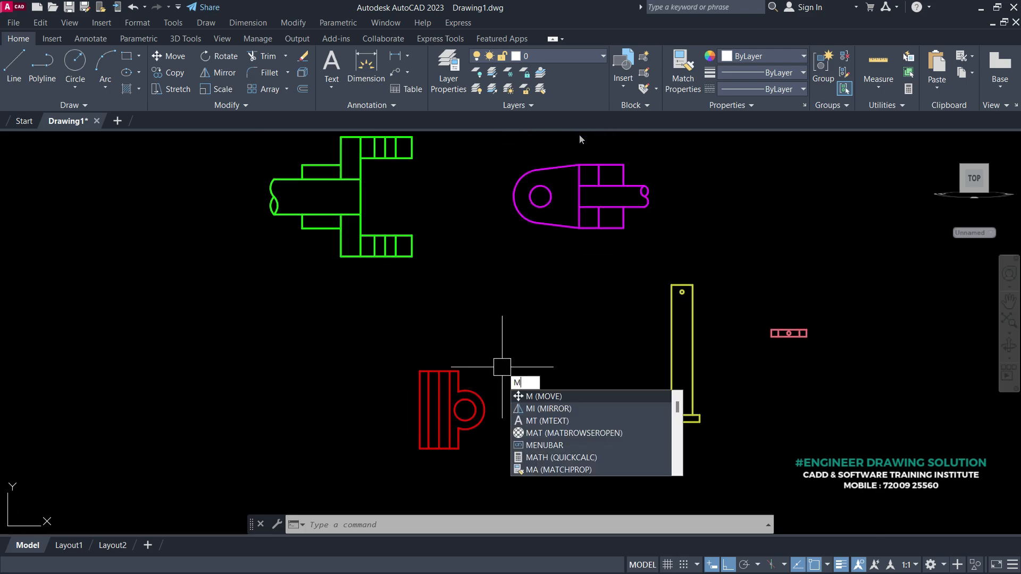
{"action": "key", "text": "Return"}
{"action": "left_click", "coordinate": [525, 481]}
{"action": "left_click", "coordinate": [363, 334]}
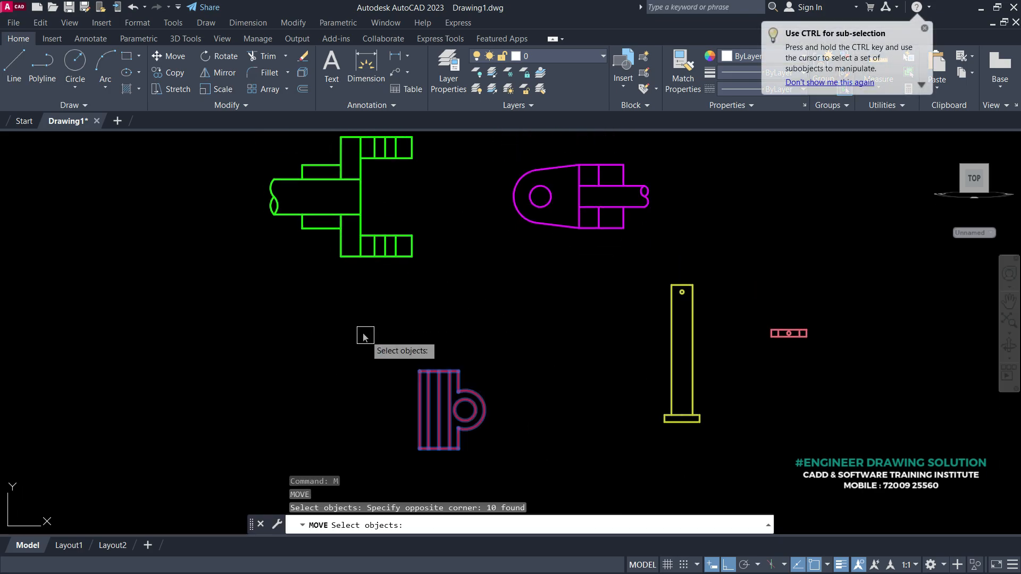
{"action": "key", "text": "Return"}
{"action": "scroll", "coordinate": [440, 363], "scroll_direction": "up", "scroll_amount": 5}
{"action": "left_click", "coordinate": [435, 384]}
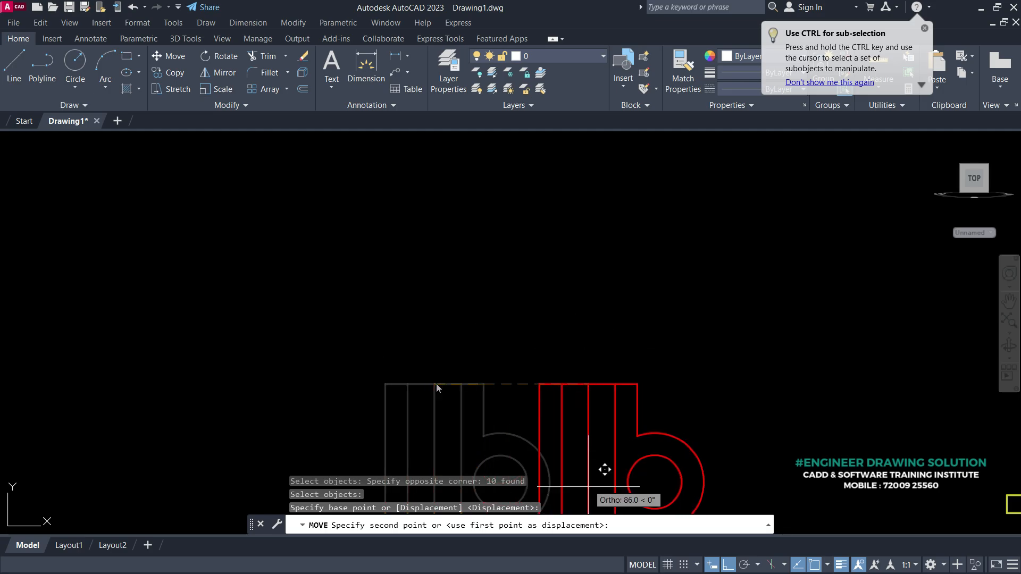
{"action": "left_click", "coordinate": [726, 568]}
{"action": "scroll", "coordinate": [491, 163], "scroll_direction": "up", "scroll_amount": 5}
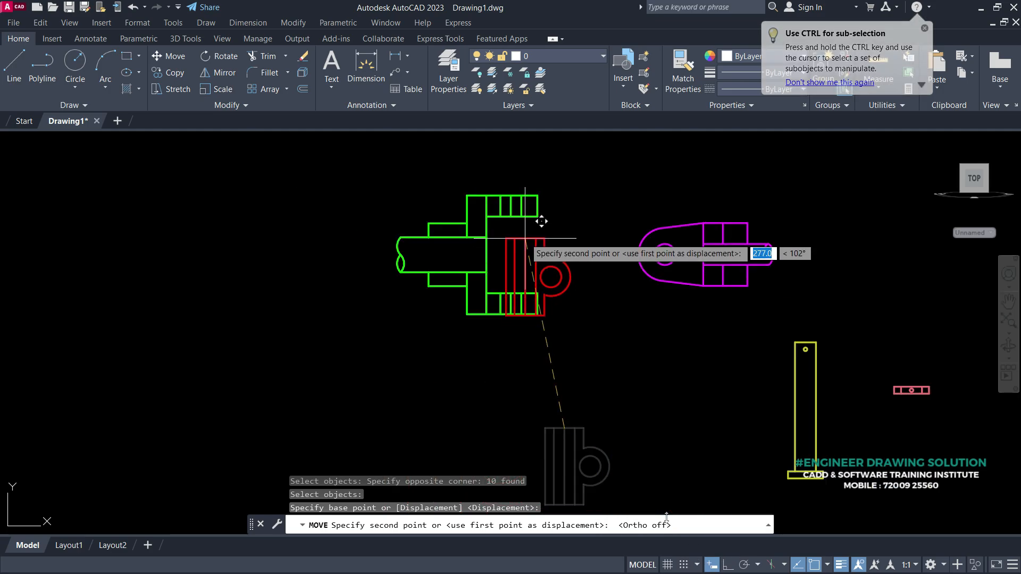
{"action": "left_click", "coordinate": [483, 186]}
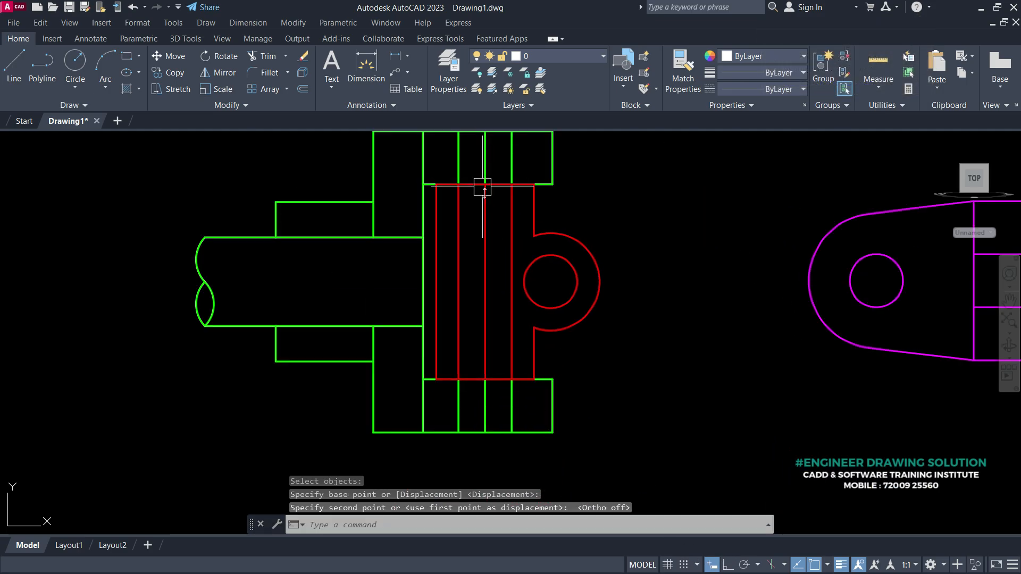
- Move the whole magenta view from its circle's centre onto the centre of the red view's circle
{"action": "scroll", "coordinate": [481, 207], "scroll_direction": "up", "scroll_amount": 2}
{"action": "scroll", "coordinate": [427, 242], "scroll_direction": "down", "scroll_amount": 3}
{"action": "middle_click_drag", "start_coordinate": [560, 281], "coordinate": [418, 272]}
{"action": "scroll", "coordinate": [430, 278], "scroll_direction": "up", "scroll_amount": 1}
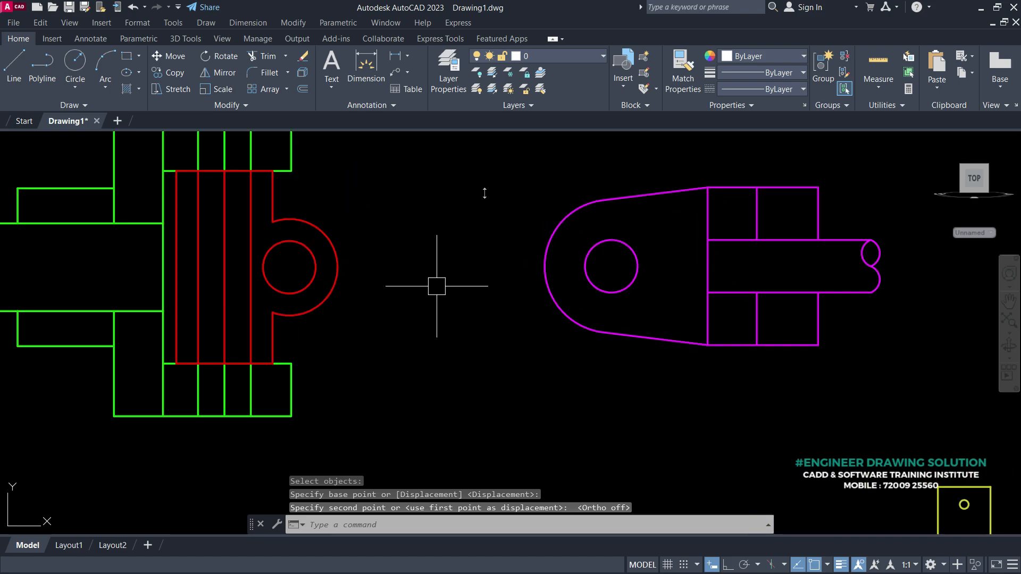
{"action": "type", "text": "m"}
{"action": "key", "text": "Return"}
{"action": "left_click", "coordinate": [904, 394]}
{"action": "left_click", "coordinate": [468, 132]}
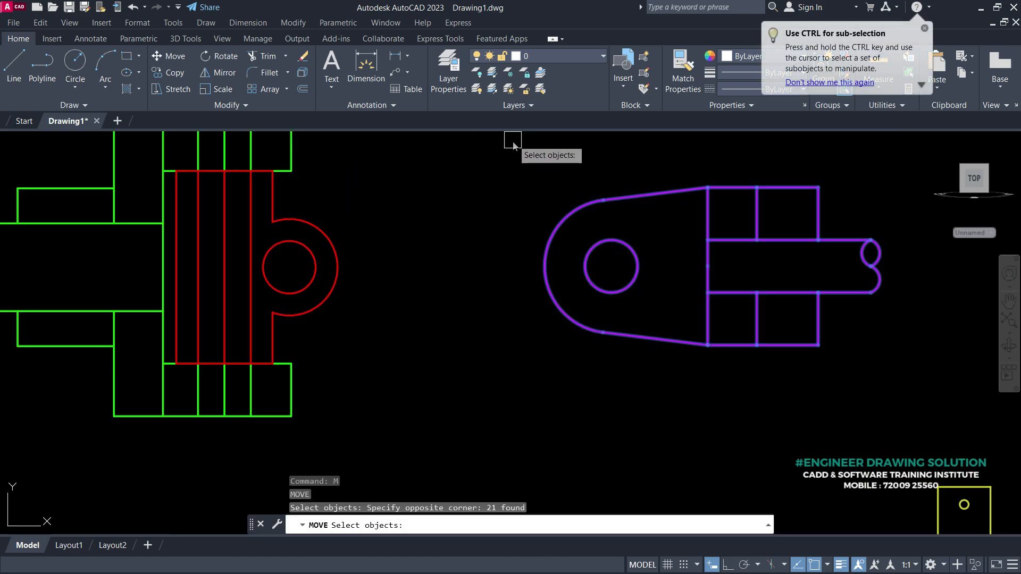
{"action": "key", "text": "Return"}
{"action": "left_click", "coordinate": [611, 265]}
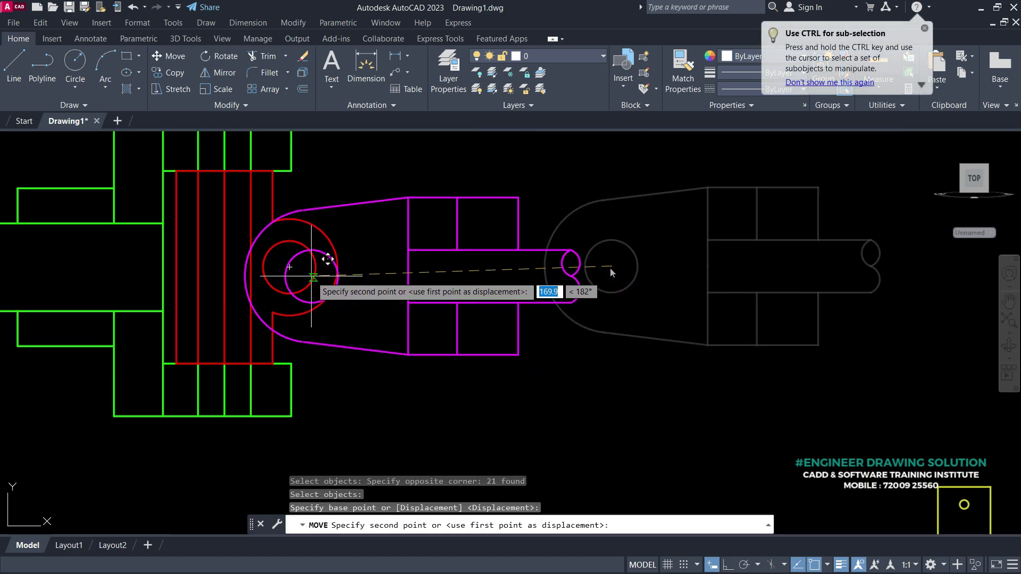
{"action": "left_click", "coordinate": [289, 267]}
{"action": "scroll", "coordinate": [417, 243], "scroll_direction": "down", "scroll_amount": 2}
{"action": "middle_click_drag", "start_coordinate": [488, 247], "coordinate": [395, 257]}
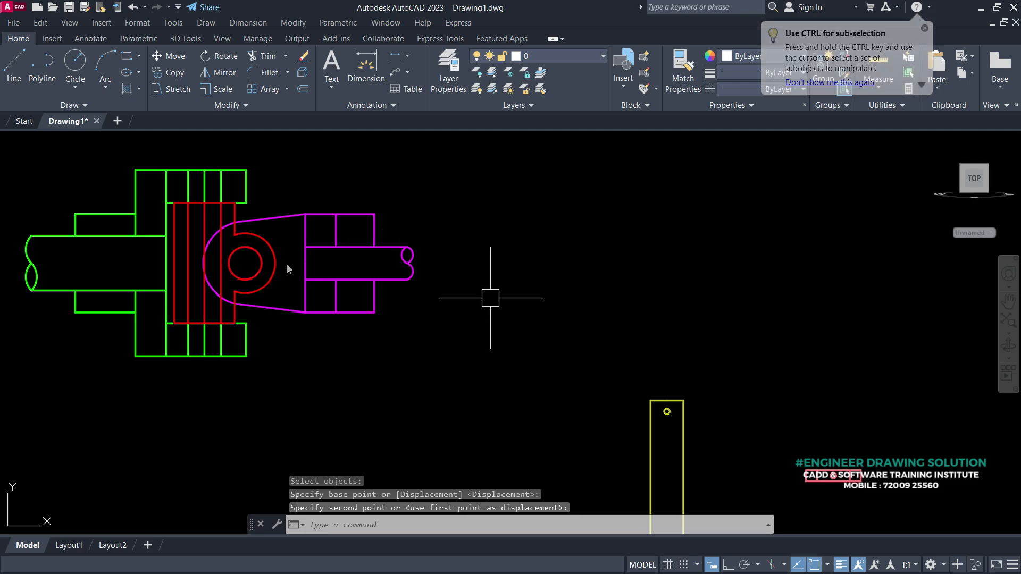
- Move the yellow pin from the midpoint of its head's upper edge to the lower end of the green fork's lower-arm centre line
{"action": "middle_click_drag", "start_coordinate": [491, 299], "coordinate": [479, 209]}
{"action": "mouse_move", "coordinate": [616, 350]}
{"action": "middle_mouse_down"}
{"action": "mouse_move", "coordinate": [580, 318]}
{"action": "mouse_move", "coordinate": [542, 255]}
{"action": "middle_mouse_up"}
{"action": "type", "text": "m"}
{"action": "key", "text": "Return"}
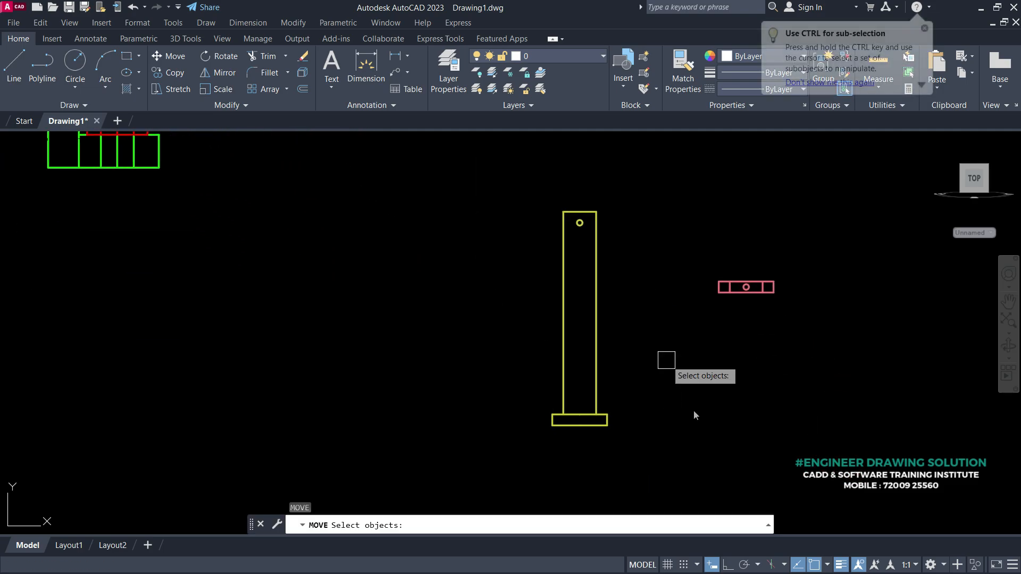
{"action": "left_click", "coordinate": [659, 465]}
{"action": "left_click", "coordinate": [494, 224]}
{"action": "key", "text": "Return"}
{"action": "scroll", "coordinate": [592, 417], "scroll_direction": "up", "scroll_amount": 1}
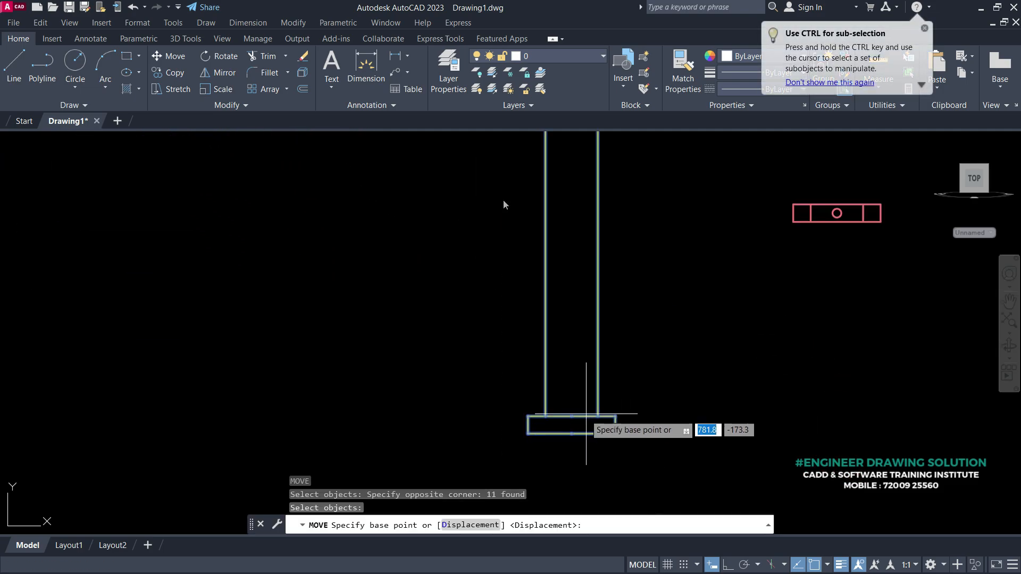
{"action": "left_click", "coordinate": [576, 420]}
{"action": "scroll", "coordinate": [763, 417], "scroll_direction": "down", "scroll_amount": 3}
{"action": "scroll", "coordinate": [555, 332], "scroll_direction": "up", "scroll_amount": 1}
{"action": "scroll", "coordinate": [578, 426], "scroll_direction": "up", "scroll_amount": 5}
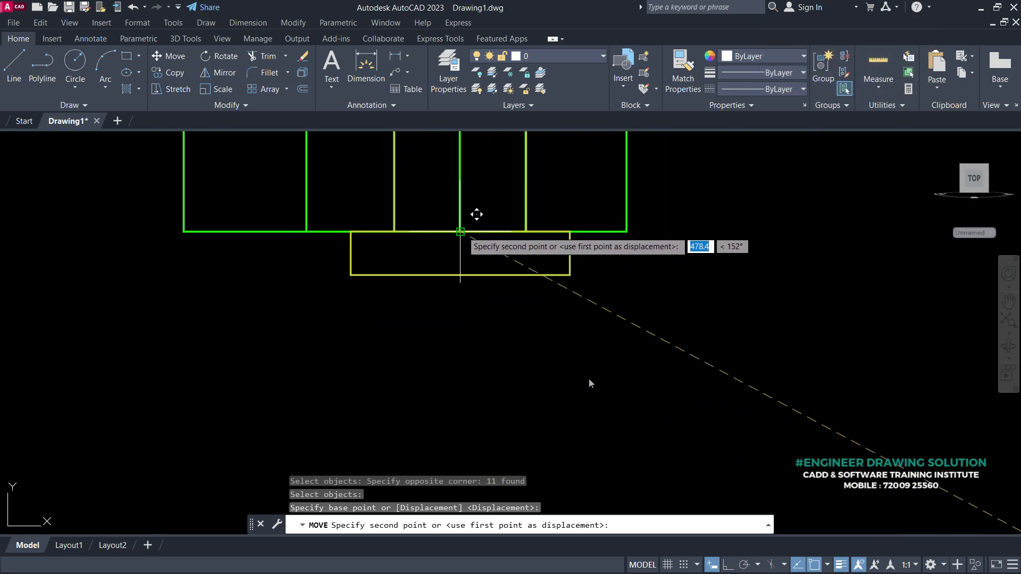
{"action": "left_click", "coordinate": [466, 239]}
- Move the small pink rectangular part from its circle's centre onto the centre of the yellow pin's hole
{"action": "scroll", "coordinate": [483, 347], "scroll_direction": "down", "scroll_amount": 6}
{"action": "middle_click_drag", "start_coordinate": [755, 414], "coordinate": [551, 394]}
{"action": "type", "text": "m"}
{"action": "key", "text": "Return"}
{"action": "middle_click_drag", "start_coordinate": [812, 469], "coordinate": [749, 415]}
{"action": "left_click", "coordinate": [762, 450]}
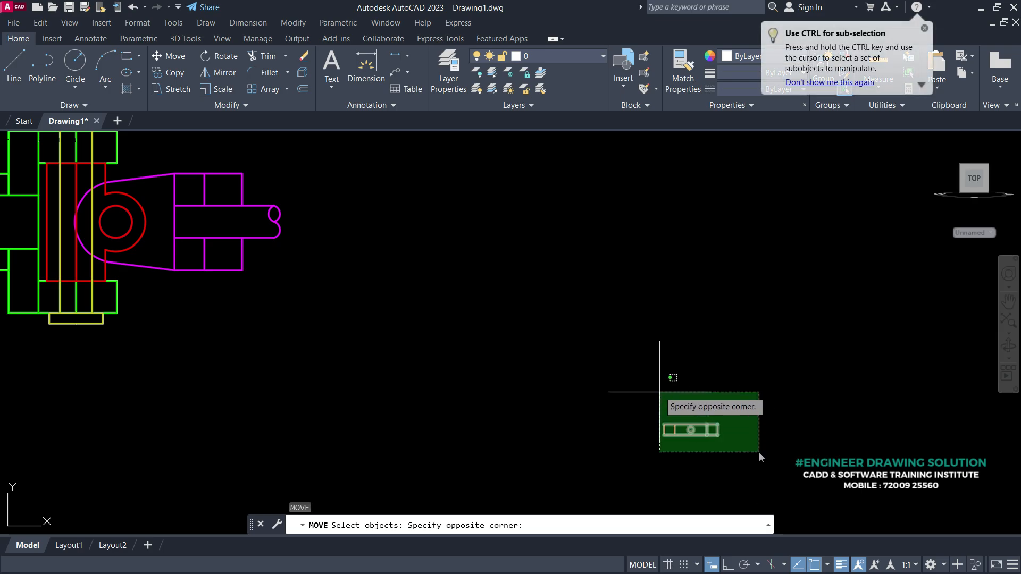
{"action": "left_click", "coordinate": [660, 379]}
{"action": "key", "text": "Return"}
{"action": "scroll", "coordinate": [646, 385], "scroll_direction": "up", "scroll_amount": 6}
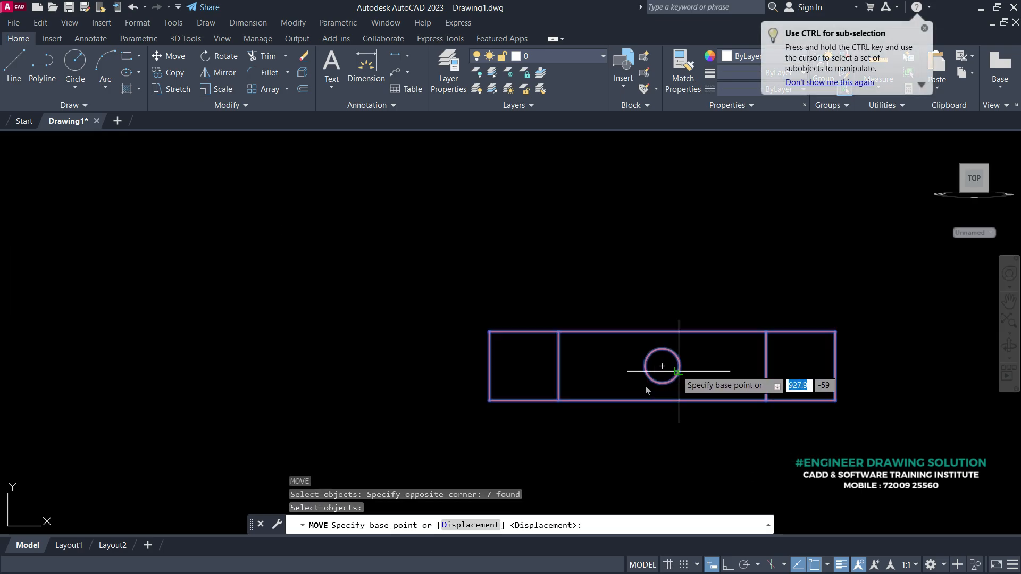
{"action": "left_click", "coordinate": [661, 366]}
{"action": "scroll", "coordinate": [668, 372], "scroll_direction": "down", "scroll_amount": 6}
{"action": "scroll", "coordinate": [528, 298], "scroll_direction": "up", "scroll_amount": 8}
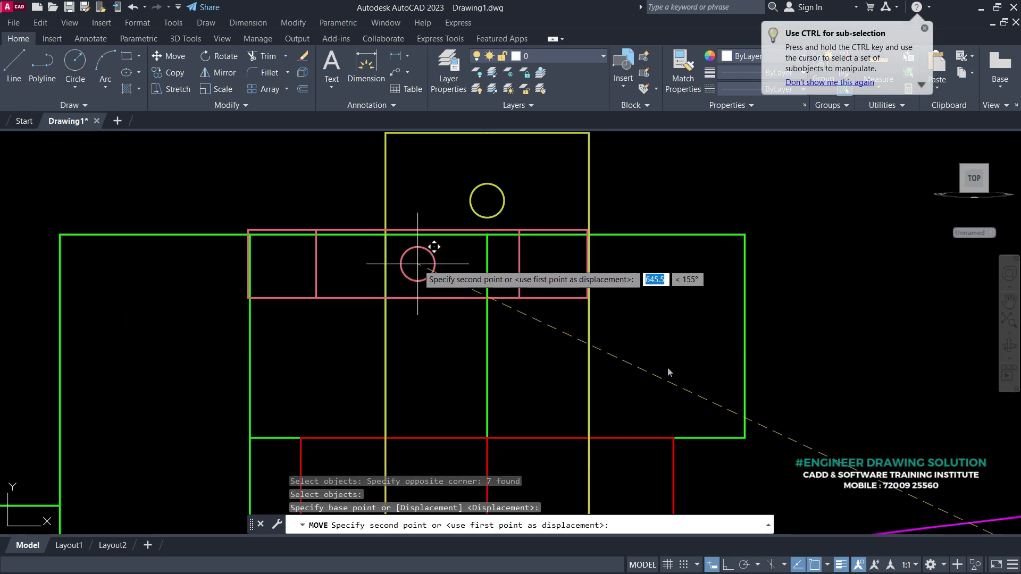
{"action": "left_click", "coordinate": [487, 201]}
{"action": "scroll", "coordinate": [475, 299], "scroll_direction": "down", "scroll_amount": 4}
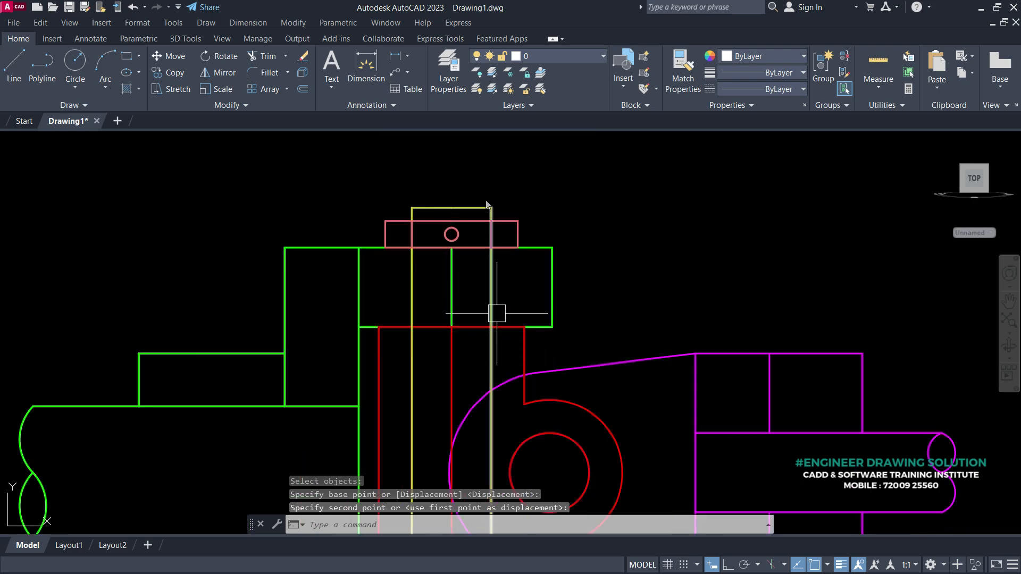
- Erase the three vertical centre-line segments running through the pin in the green fork's arms and the red part
{"action": "scroll", "coordinate": [491, 307], "scroll_direction": "down", "scroll_amount": 5}
{"action": "scroll", "coordinate": [451, 238], "scroll_direction": "up", "scroll_amount": 4}
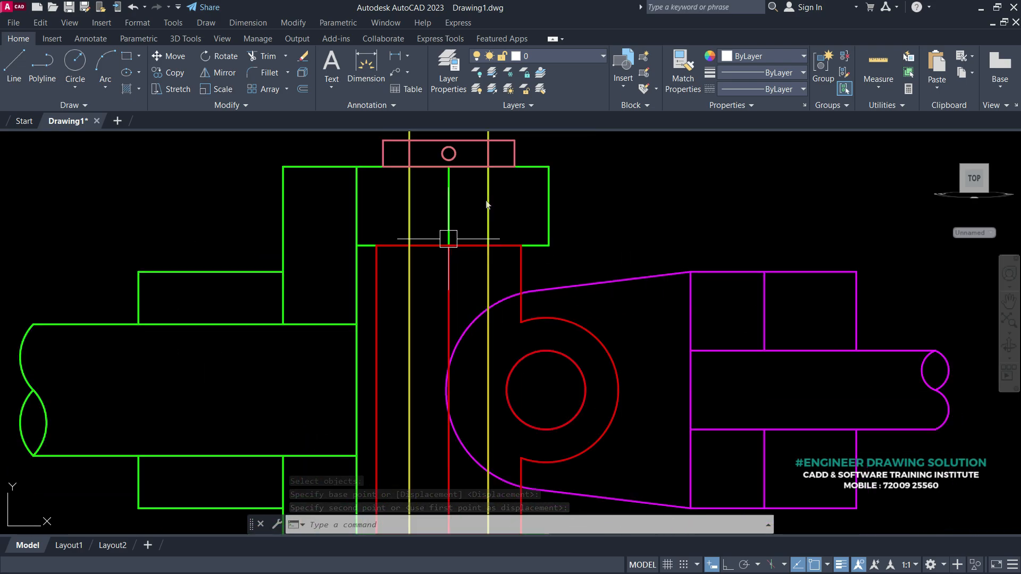
{"action": "left_click", "coordinate": [450, 288]}
{"action": "left_click", "coordinate": [448, 215]}
{"action": "middle_click_drag", "start_coordinate": [448, 432], "coordinate": [447, 281]}
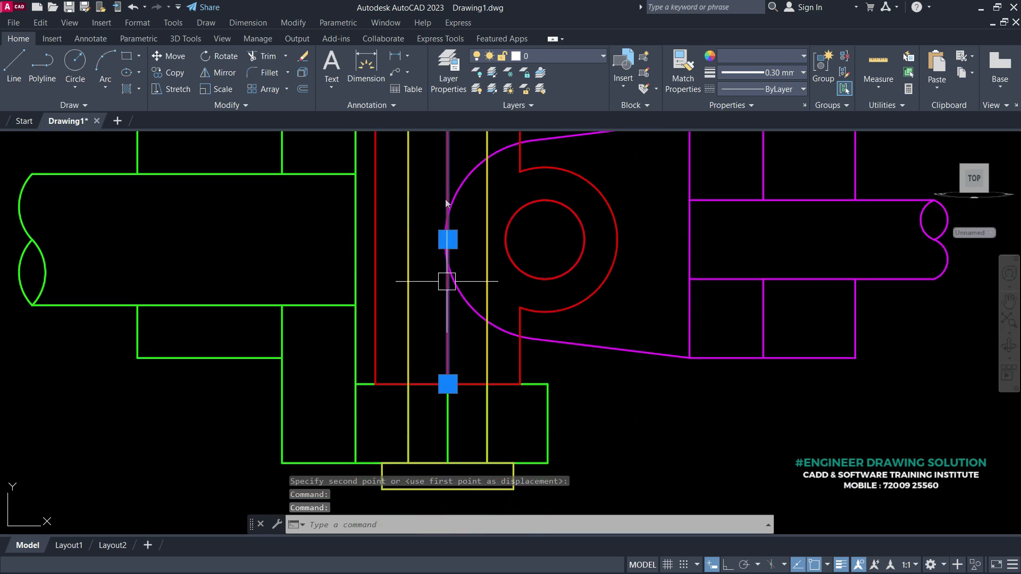
{"action": "left_click", "coordinate": [439, 444]}
{"action": "right_click", "coordinate": [195, 398]}
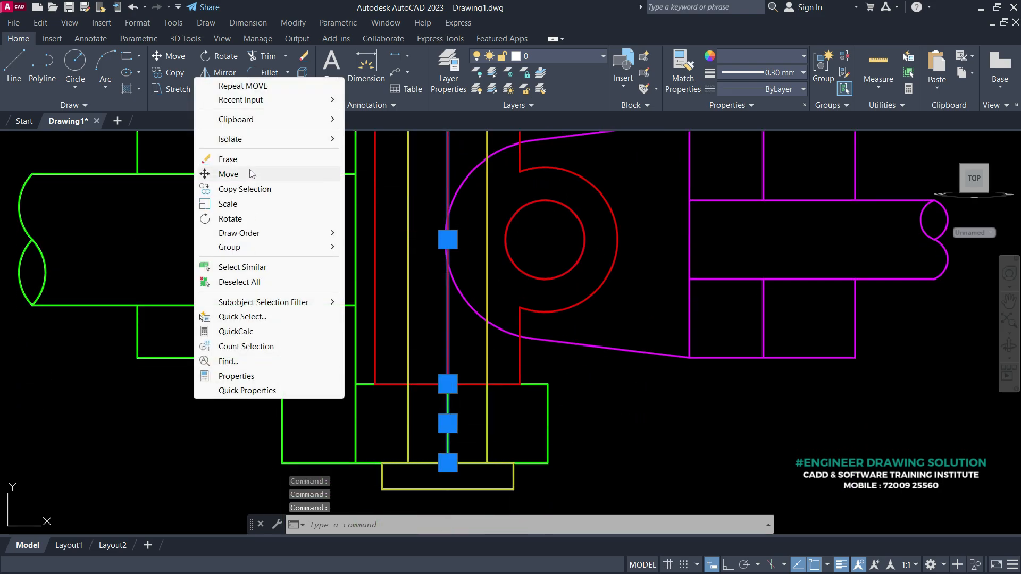
{"action": "left_click", "coordinate": [228, 159]}
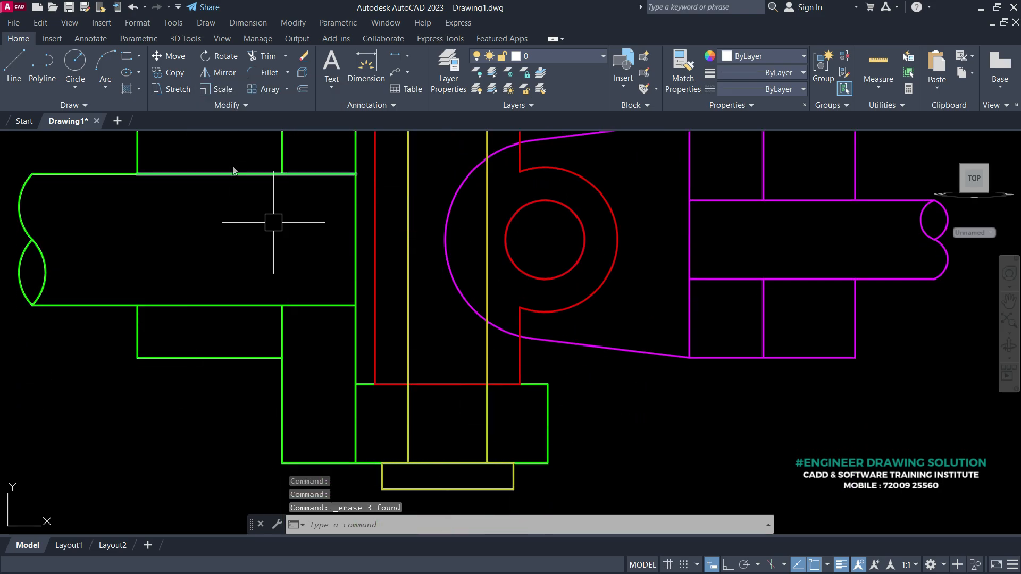
- Trim the red part's upper and lower edges where they cross between the two sides of the yellow pin
{"action": "scroll", "coordinate": [478, 406], "scroll_direction": "down", "scroll_amount": 2}
{"action": "middle_click_drag", "start_coordinate": [490, 367], "coordinate": [500, 388]}
{"action": "scroll", "coordinate": [458, 348], "scroll_direction": "up", "scroll_amount": 1}
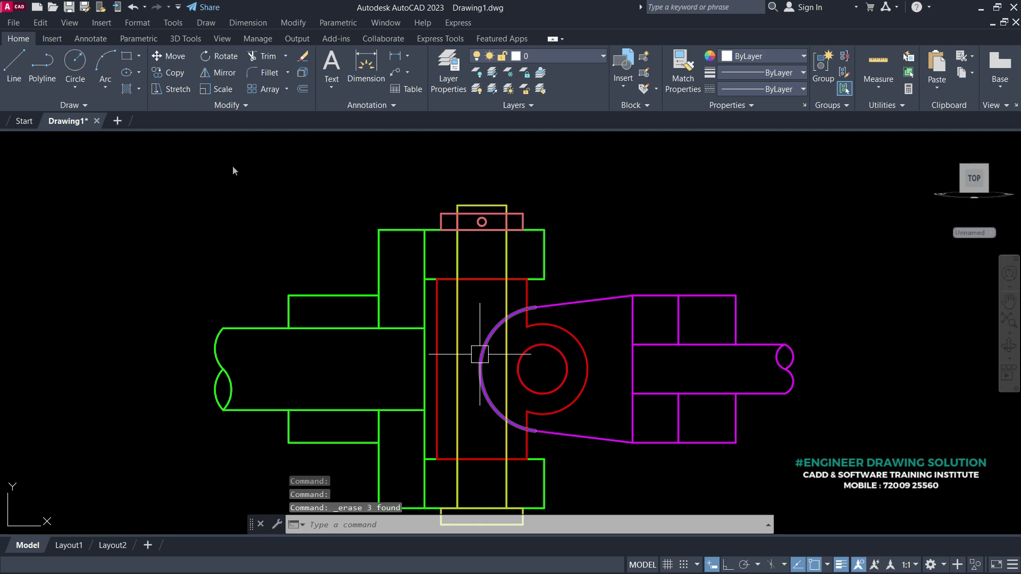
{"action": "middle_click_drag", "start_coordinate": [480, 353], "coordinate": [497, 408]}
{"action": "type", "text": "tr"}
{"action": "key", "text": "Return"}
{"action": "scroll", "coordinate": [504, 309], "scroll_direction": "up", "scroll_amount": 4}
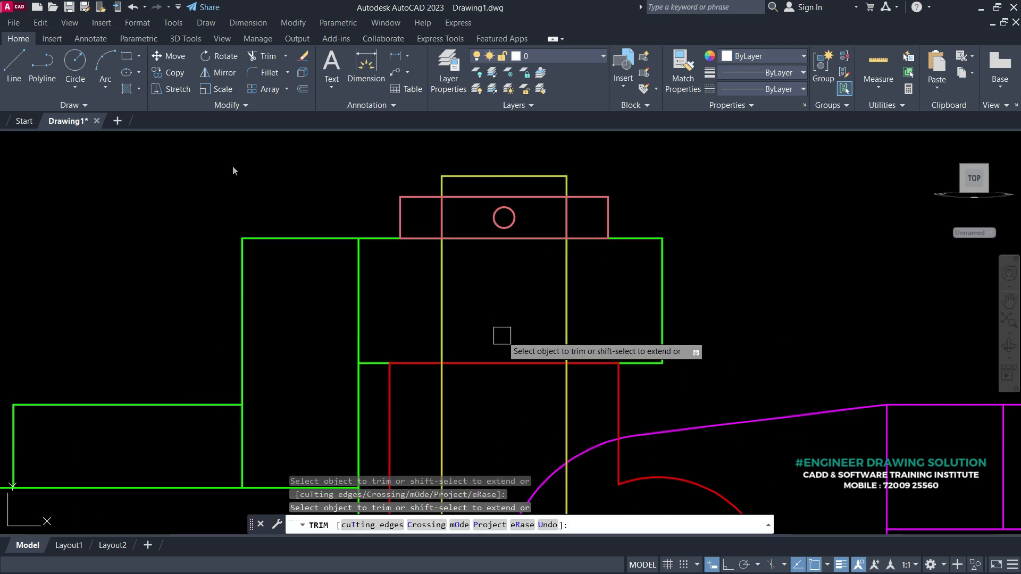
{"action": "scroll", "coordinate": [504, 365], "scroll_direction": "down", "scroll_amount": 4}
{"action": "scroll", "coordinate": [478, 360], "scroll_direction": "up", "scroll_amount": 3}
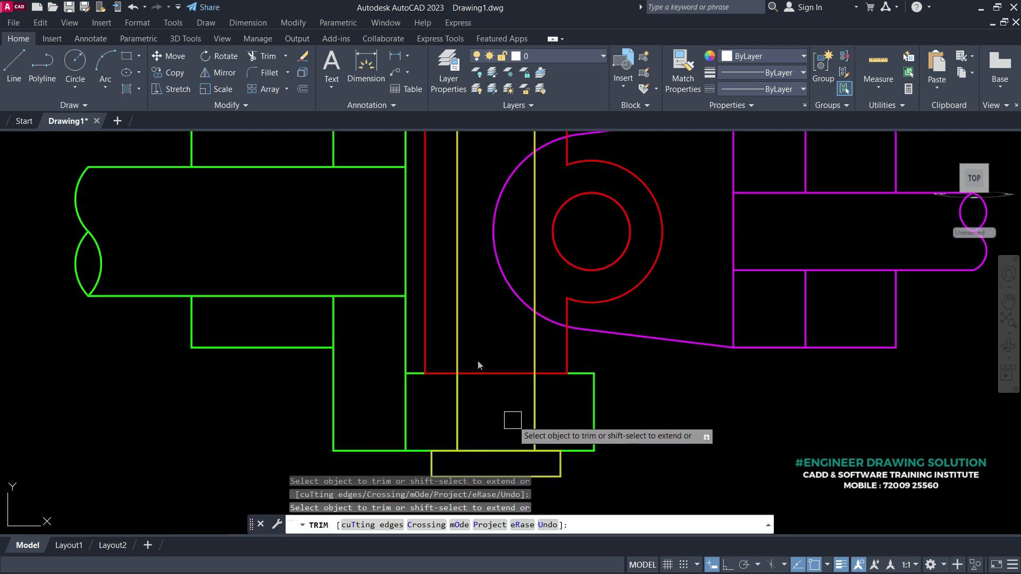
{"action": "left_click", "coordinate": [485, 373]}
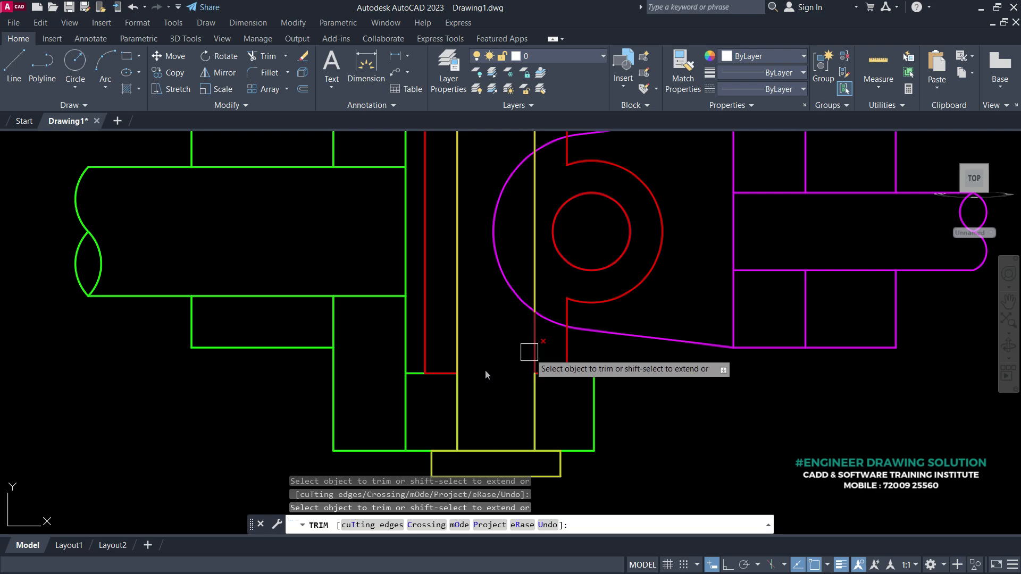
{"action": "scroll", "coordinate": [485, 375], "scroll_direction": "down", "scroll_amount": 2}
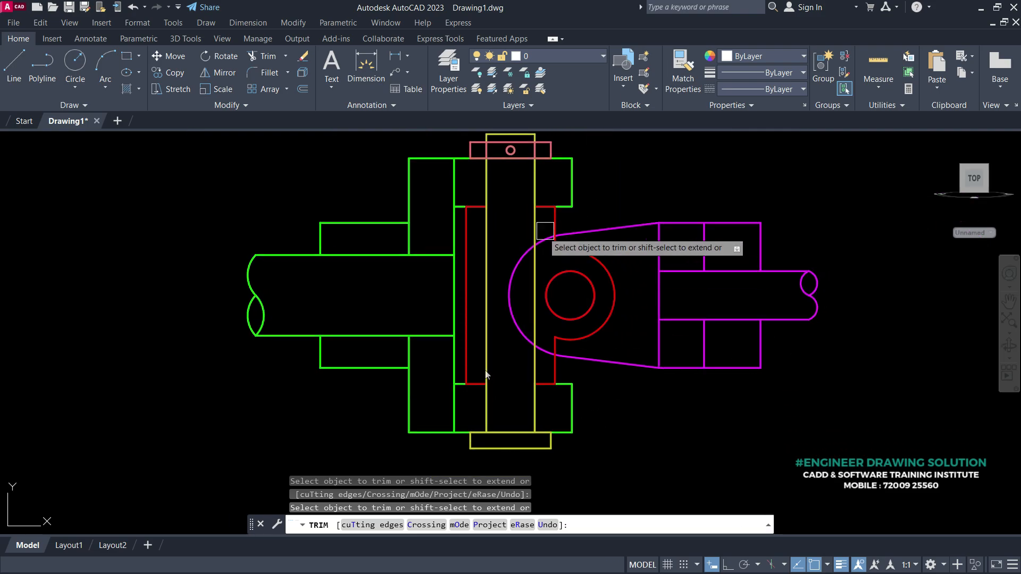
{"action": "key", "text": "Return"}
- Load the ACAD_ISO02W100 dashed linetype from acadiso.lin into the drawing
{"action": "scroll", "coordinate": [556, 275], "scroll_direction": "down", "scroll_amount": 1}
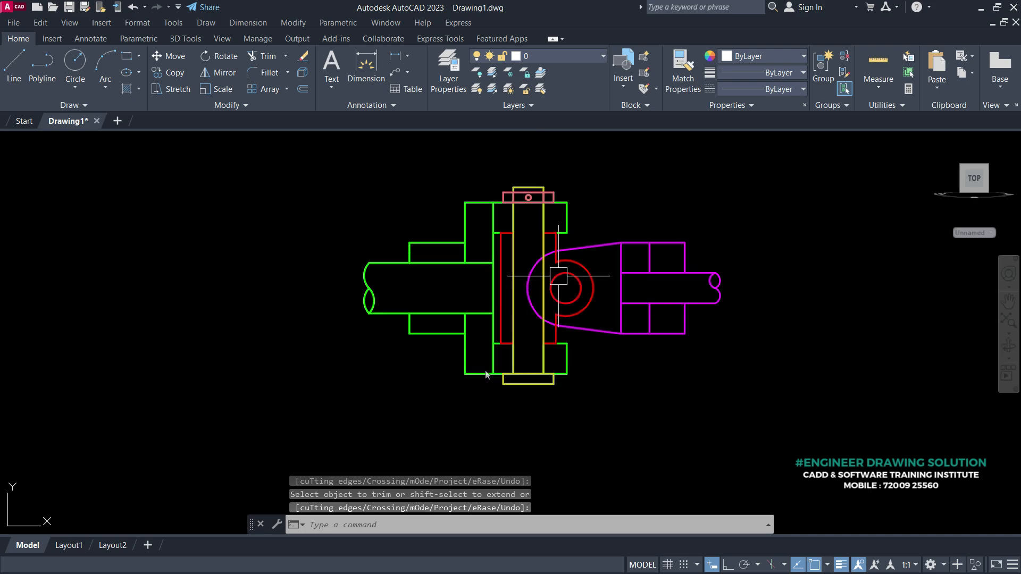
{"action": "scroll", "coordinate": [523, 271], "scroll_direction": "up", "scroll_amount": 1}
{"action": "left_click", "coordinate": [532, 270]}
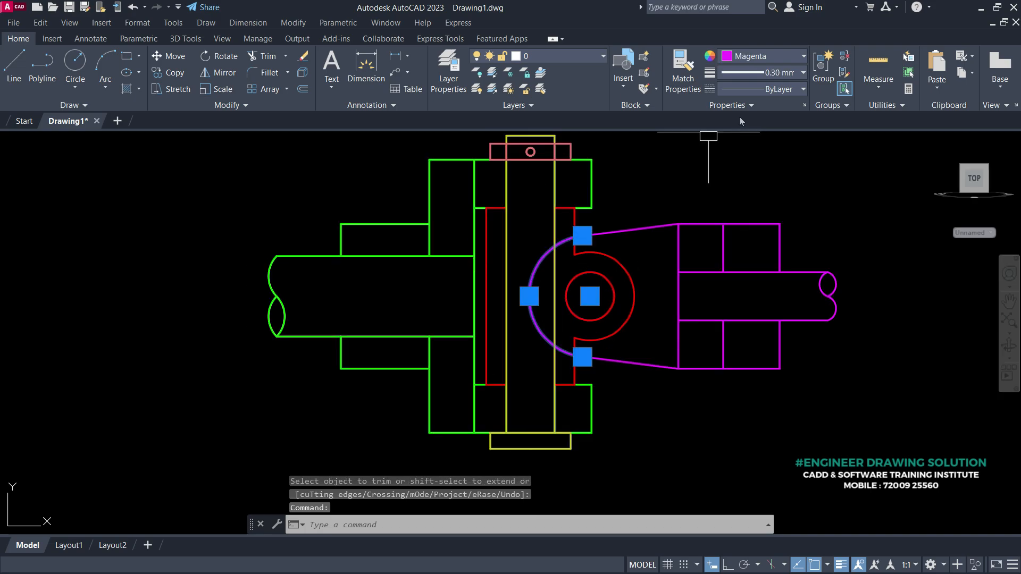
{"action": "left_click", "coordinate": [759, 90]}
{"action": "left_click", "coordinate": [726, 153]}
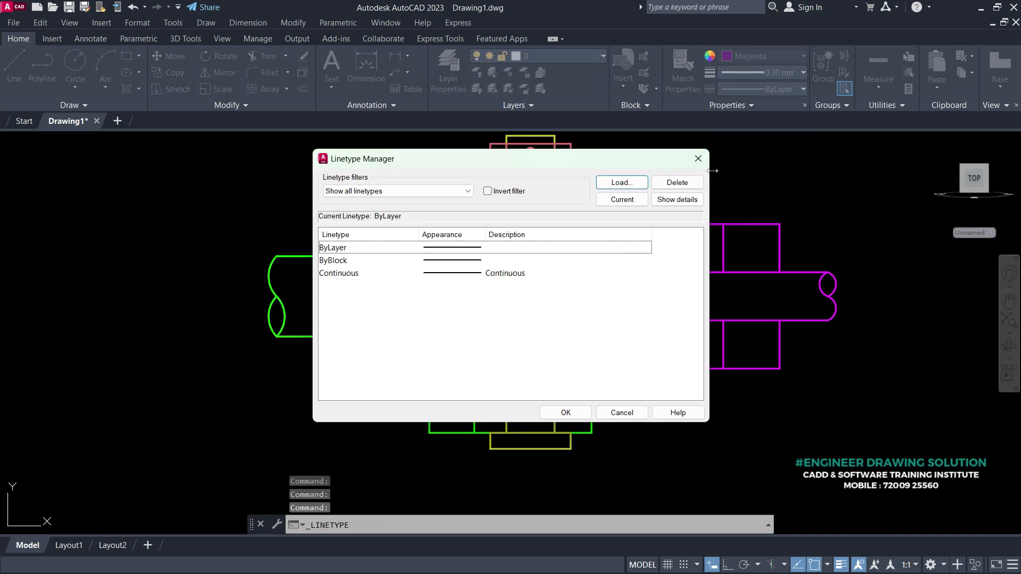
{"action": "left_click", "coordinate": [622, 200]}
{"action": "left_click", "coordinate": [596, 241]}
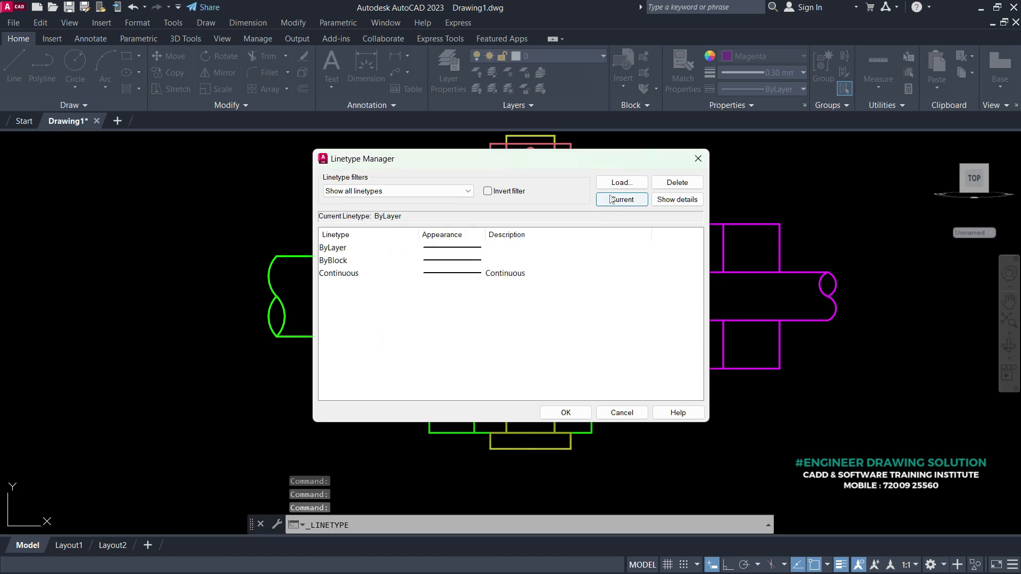
{"action": "left_click", "coordinate": [611, 183]}
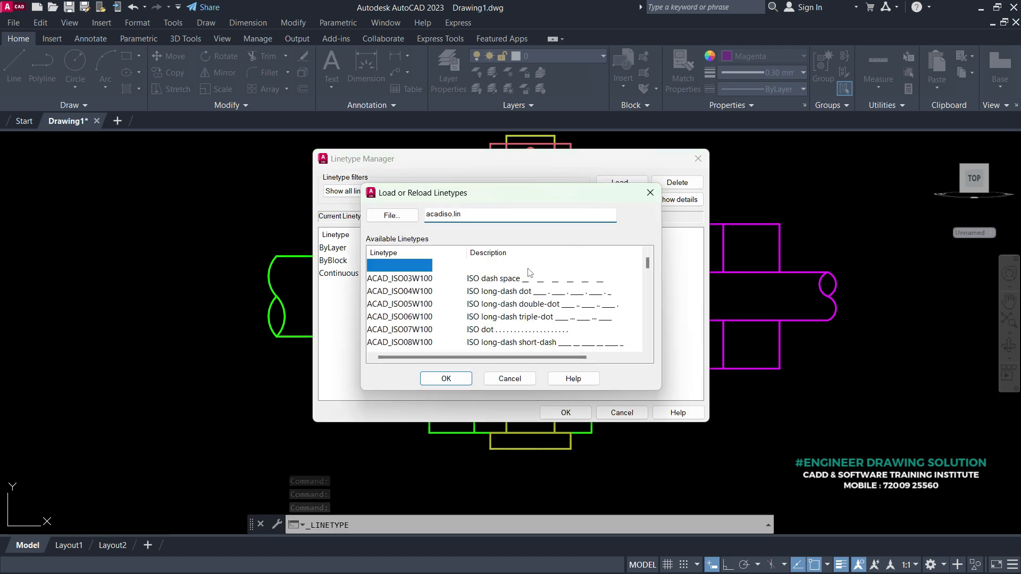
{"action": "left_click", "coordinate": [467, 379]}
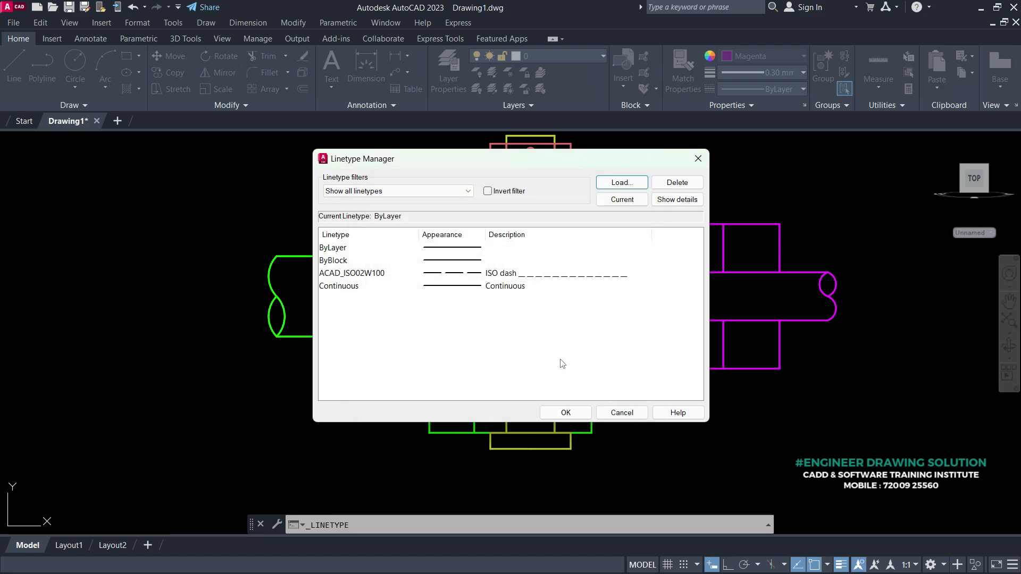
{"action": "left_click", "coordinate": [562, 412]}
- Set the linetype of the magenta part's large arc behind the pin to ACAD_ISO02W100
{"action": "left_click", "coordinate": [527, 268]}
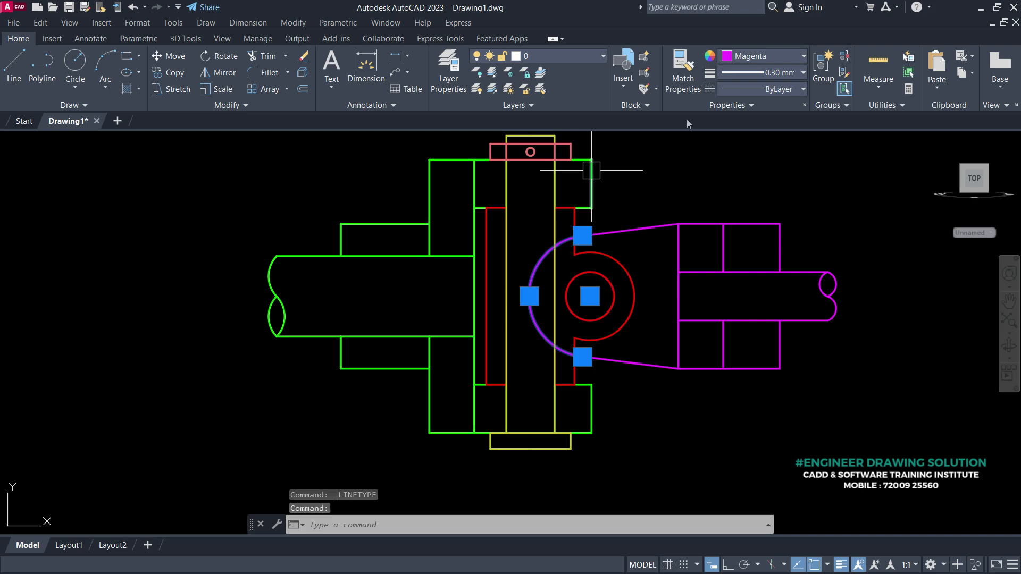
{"action": "left_click", "coordinate": [750, 90]}
{"action": "left_click", "coordinate": [743, 137]}
{"action": "key", "text": "Escape"}
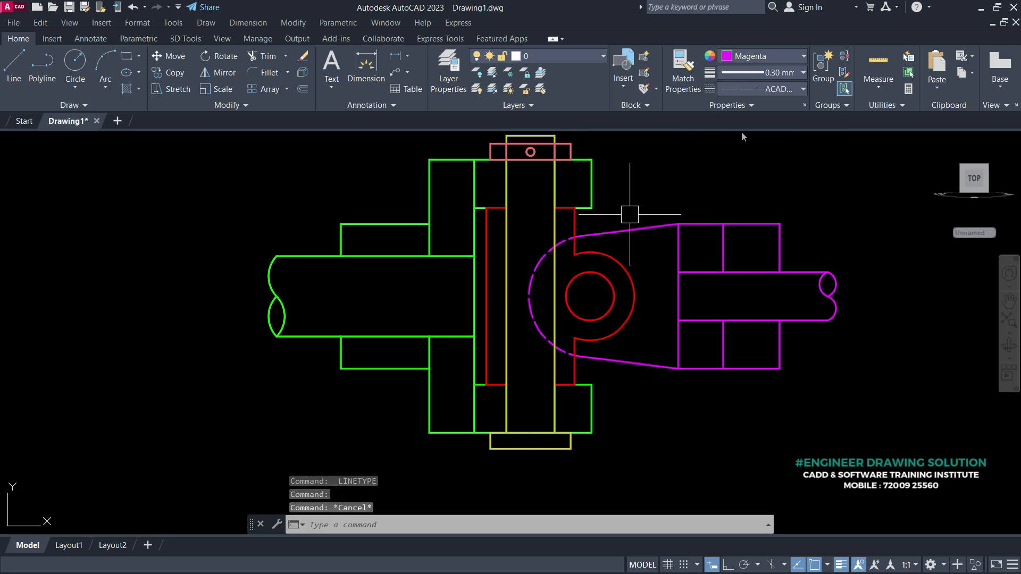
{"action": "middle_click_drag", "start_coordinate": [576, 305], "coordinate": [554, 308]}
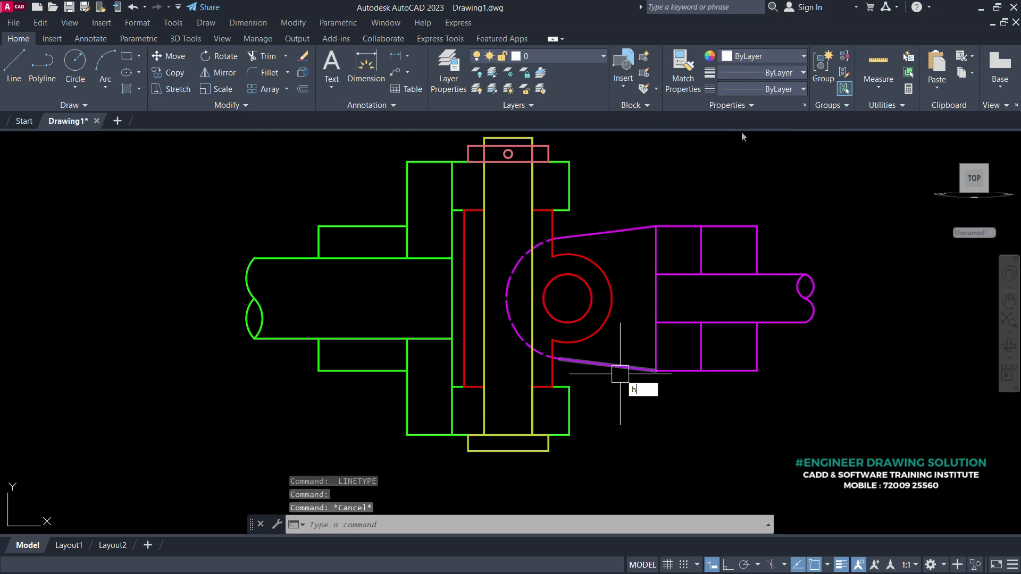
{"action": "type", "text": "h"}
{"action": "key", "text": "Return"}
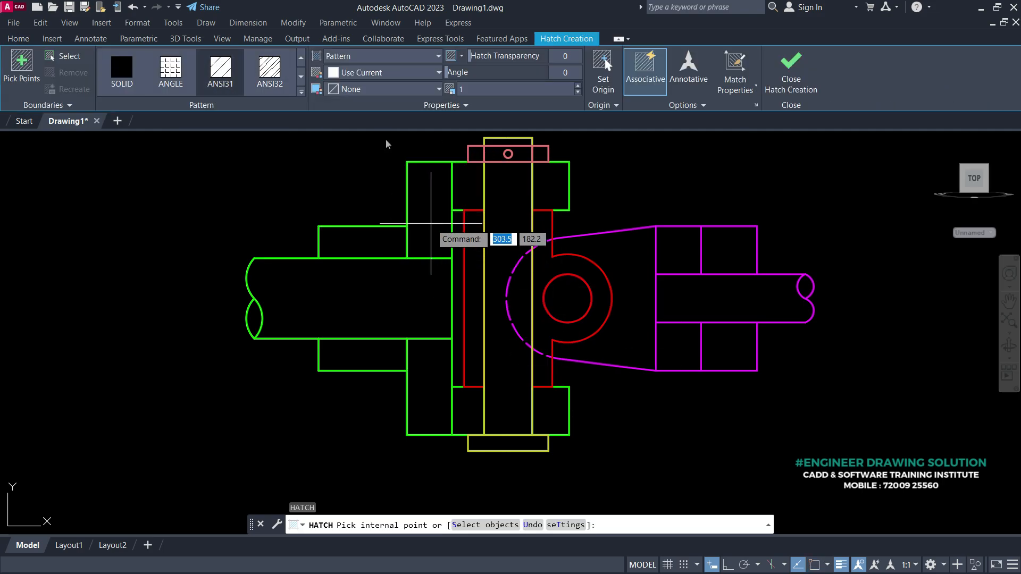
{"action": "key", "text": "Escape"}
- Trim the vertical lines inside the green fork's upper and lower sections so each becomes one stepped region around the shaft
{"action": "type", "text": "tr"}
{"action": "key", "text": "Return"}
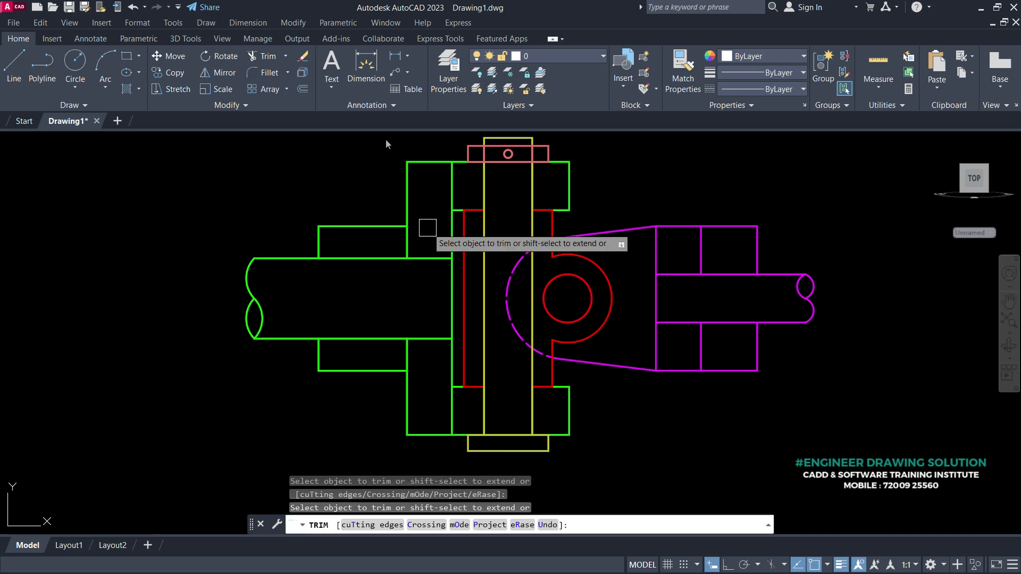
{"action": "scroll", "coordinate": [414, 239], "scroll_direction": "up", "scroll_amount": 2}
{"action": "left_click", "coordinate": [406, 245]}
{"action": "scroll", "coordinate": [406, 245], "scroll_direction": "down", "scroll_amount": 2}
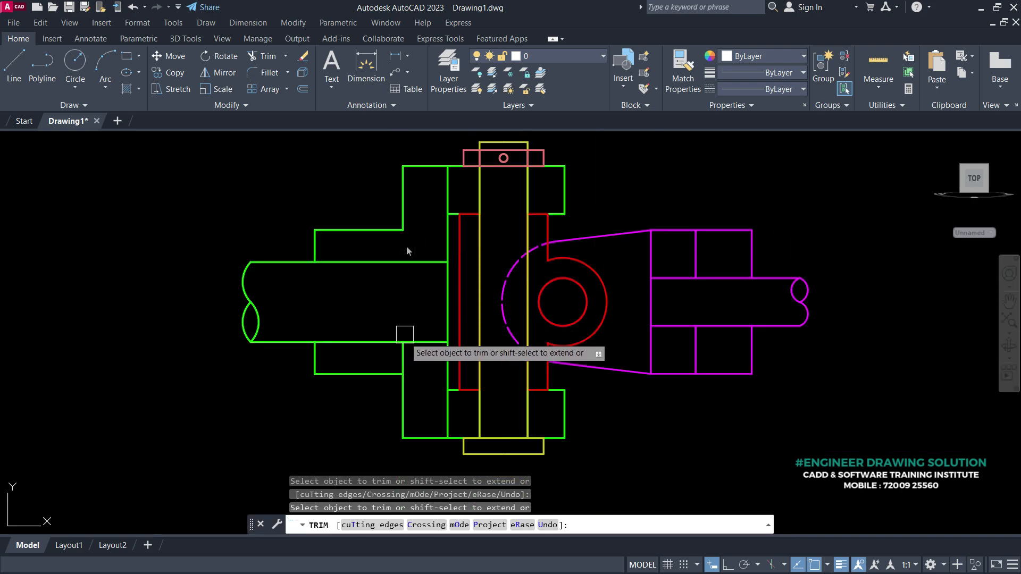
{"action": "scroll", "coordinate": [400, 340], "scroll_direction": "up", "scroll_amount": 2}
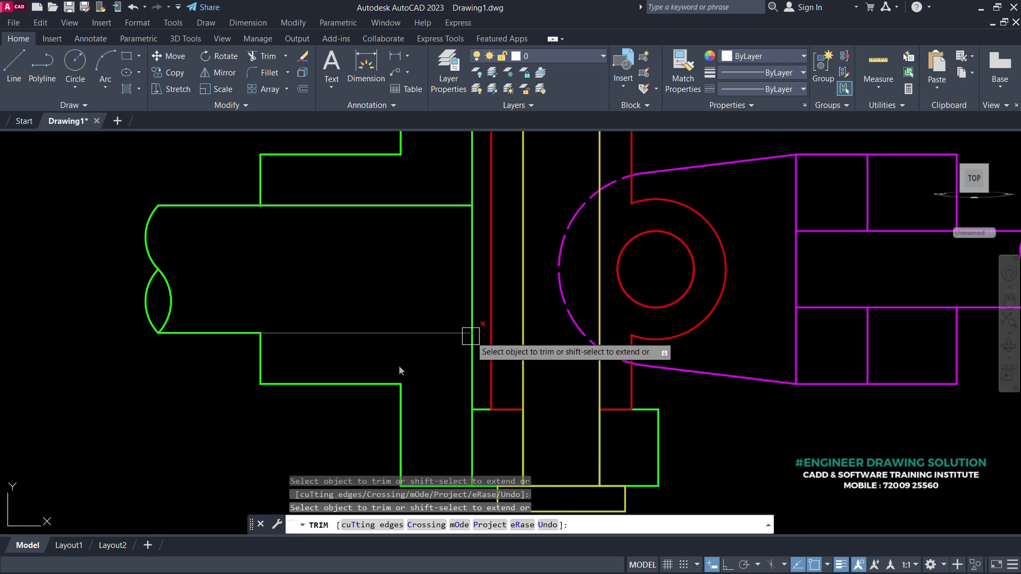
{"action": "middle_click_drag", "start_coordinate": [466, 331], "coordinate": [449, 269]}
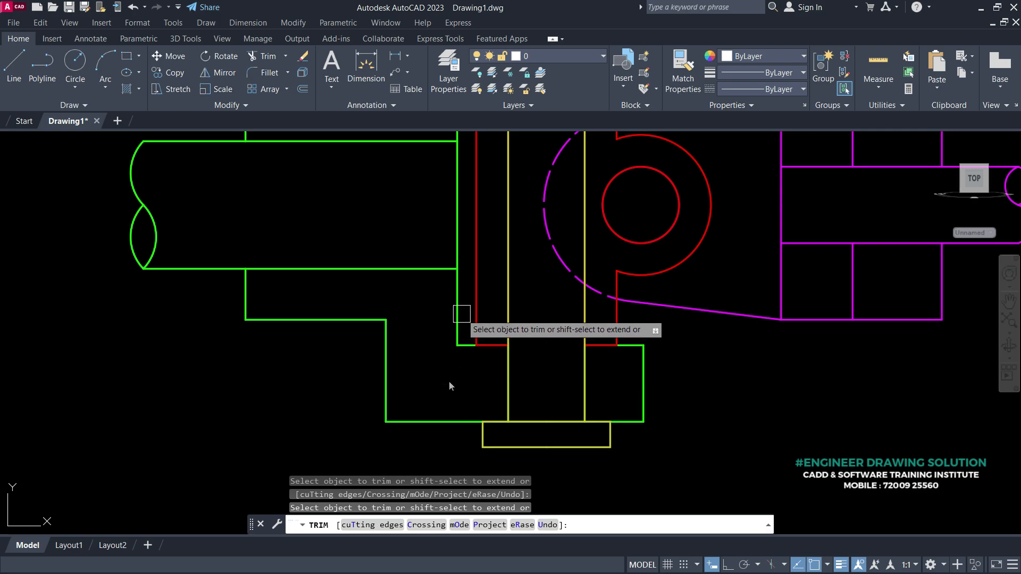
{"action": "scroll", "coordinate": [458, 324], "scroll_direction": "down", "scroll_amount": 2}
{"action": "key", "text": "Return"}
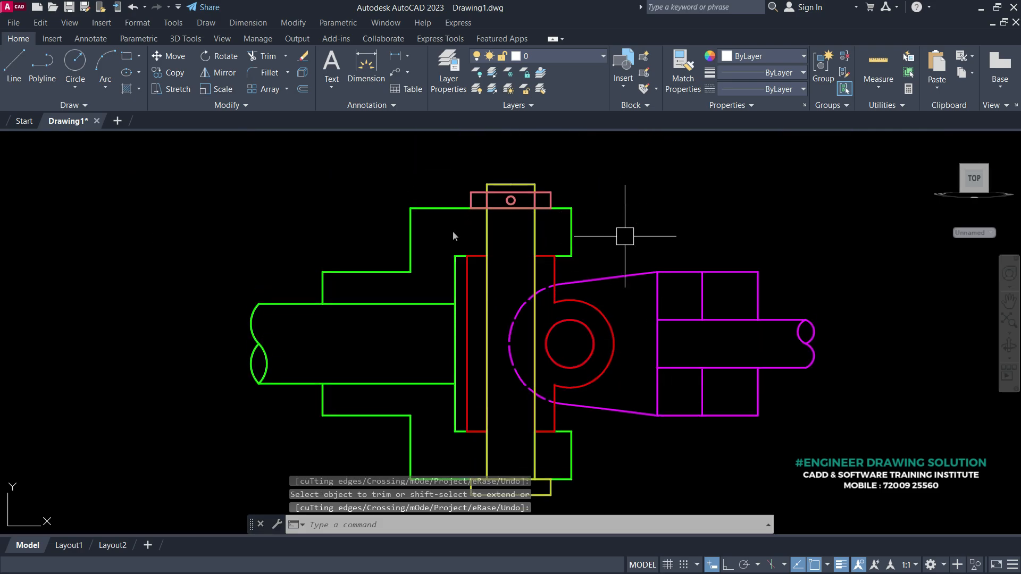
- Hatch the green fork's upper and lower sections on both sides of the pin with the ANSI31 pattern in green
{"action": "type", "text": "h"}
{"action": "key", "text": "Return"}
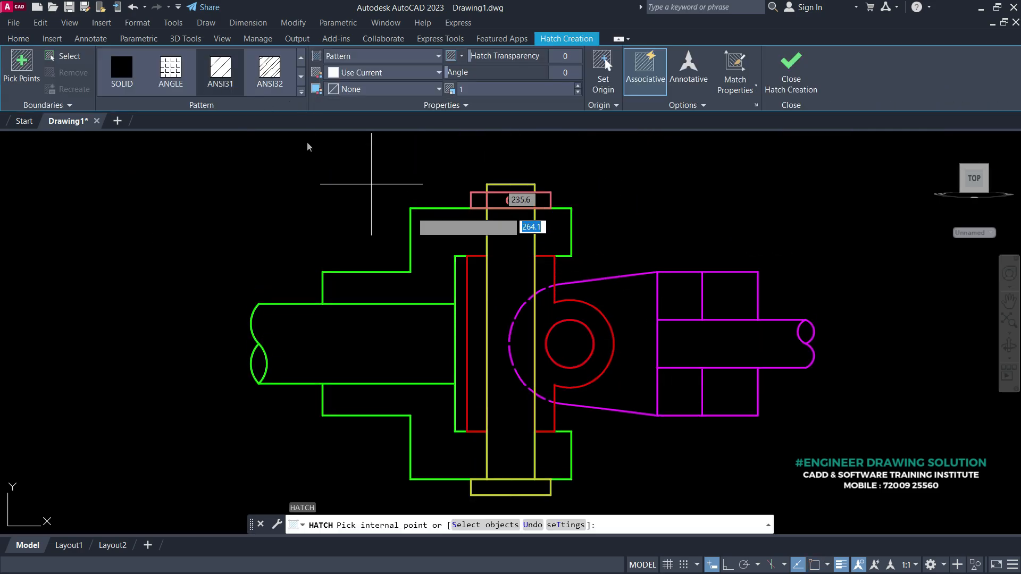
{"action": "left_click", "coordinate": [440, 244]}
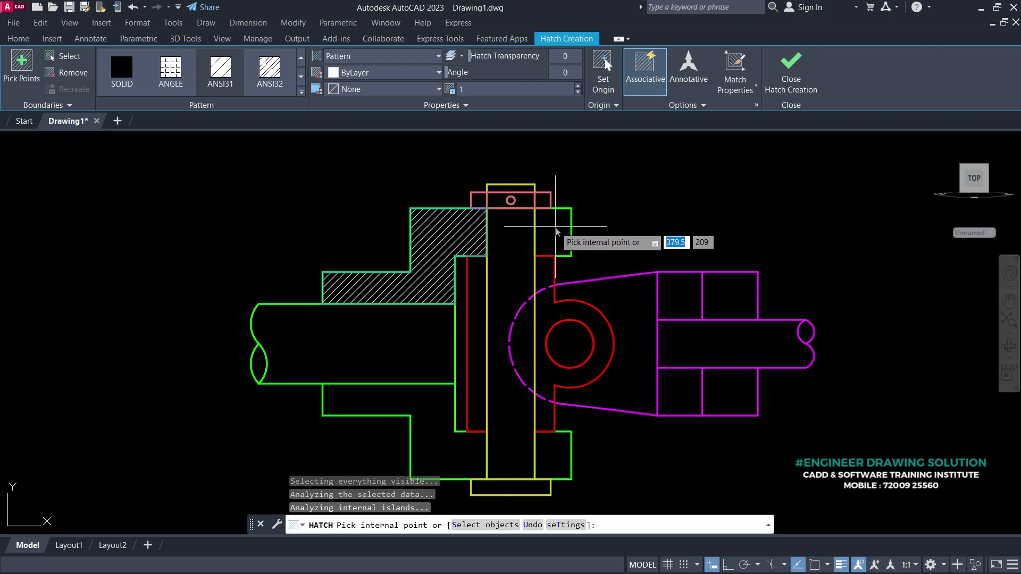
{"action": "left_click", "coordinate": [556, 229]}
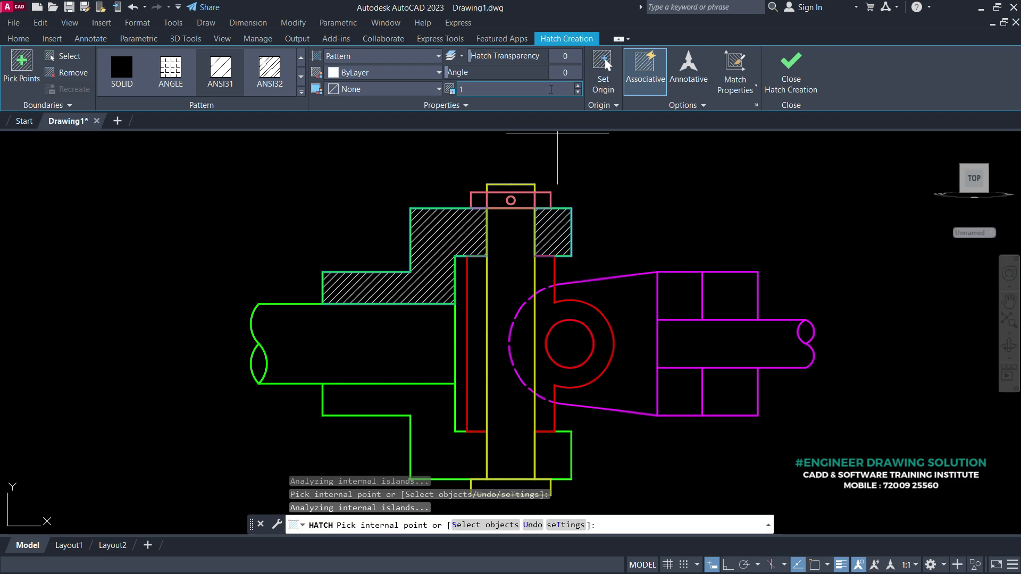
{"action": "left_click", "coordinate": [357, 74]}
{"action": "left_click", "coordinate": [359, 200]}
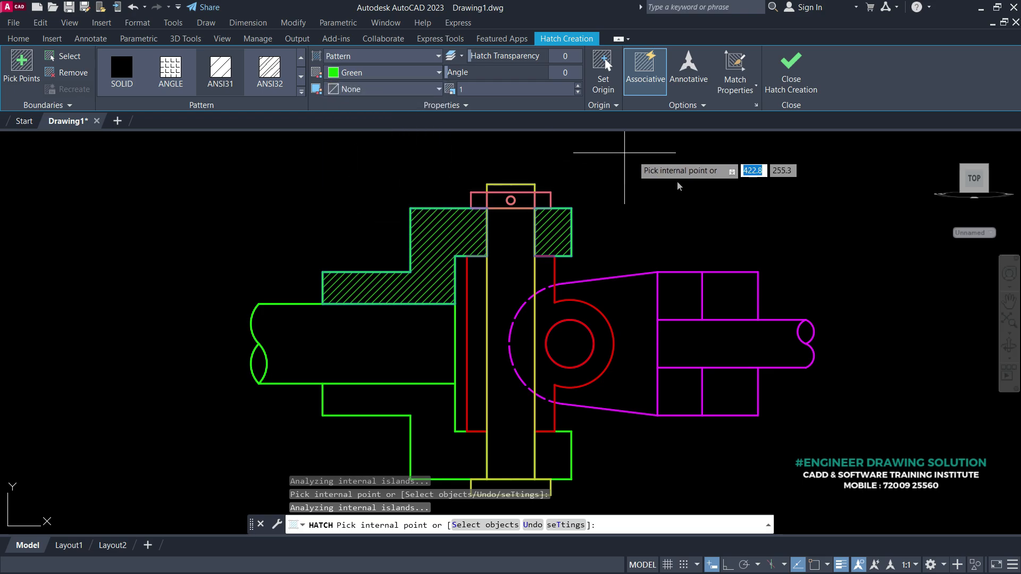
{"action": "middle_click_drag", "start_coordinate": [547, 166], "coordinate": [513, 53]}
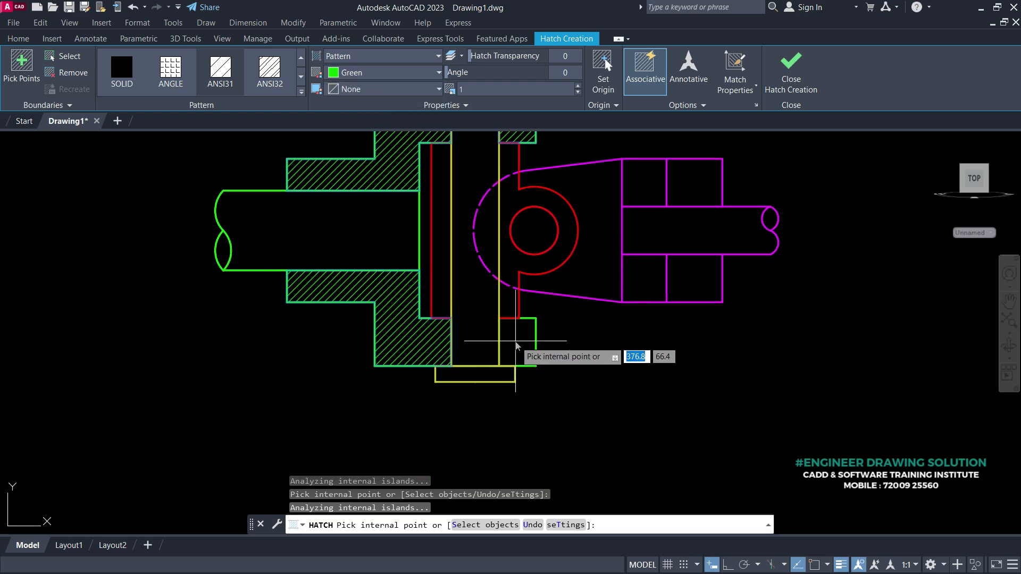
{"action": "key", "text": "Return"}
{"action": "scroll", "coordinate": [598, 368], "scroll_direction": "down", "scroll_amount": 2}
{"action": "middle_click_drag", "start_coordinate": [571, 333], "coordinate": [557, 357]}
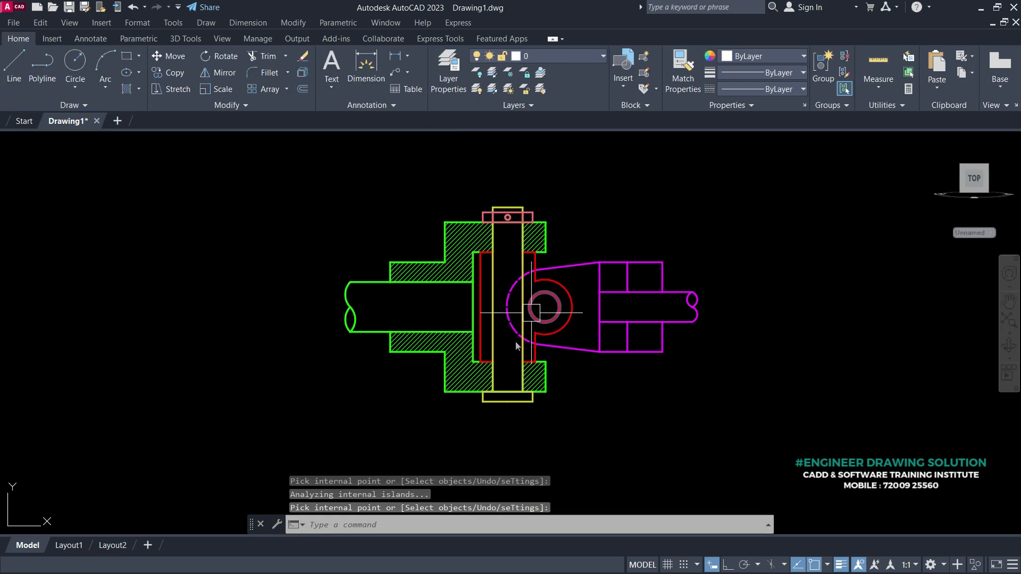
- Hatch the red part's sections on both sides of the pin, including the ring around its hole, in red
{"action": "scroll", "coordinate": [530, 313], "scroll_direction": "up", "scroll_amount": 4}
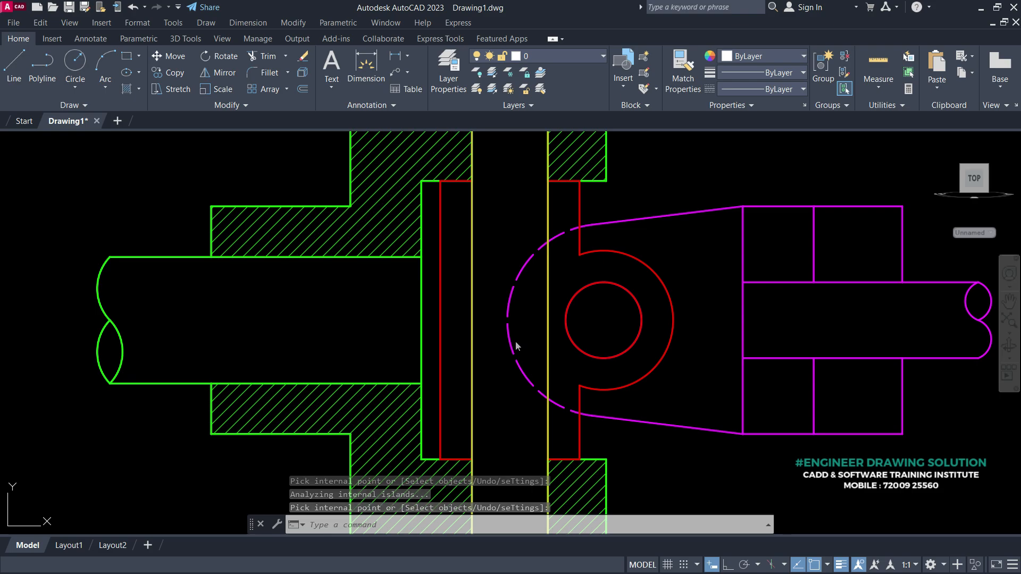
{"action": "key", "text": "Return"}
{"action": "left_click", "coordinate": [371, 74]}
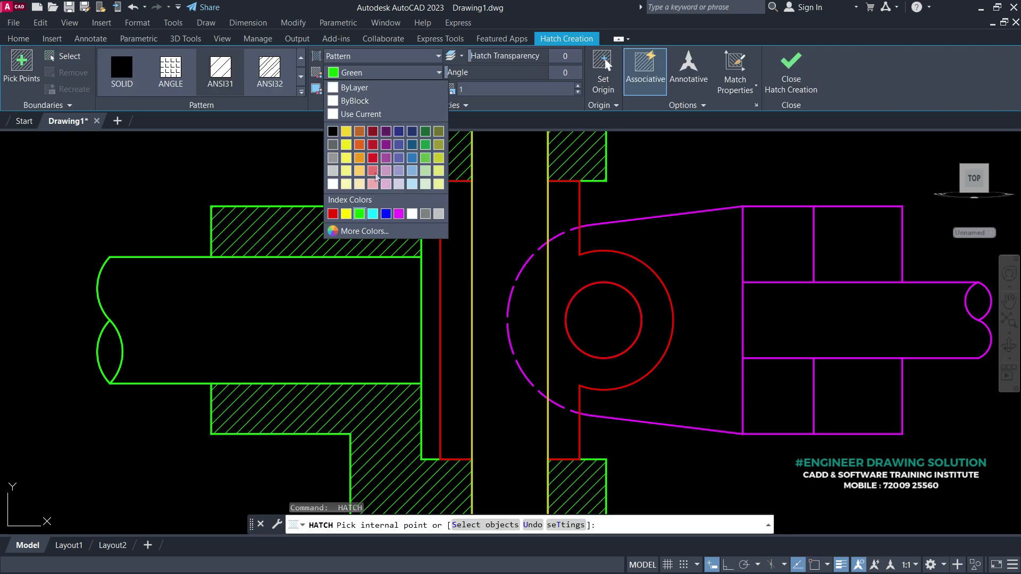
{"action": "left_click", "coordinate": [333, 214]}
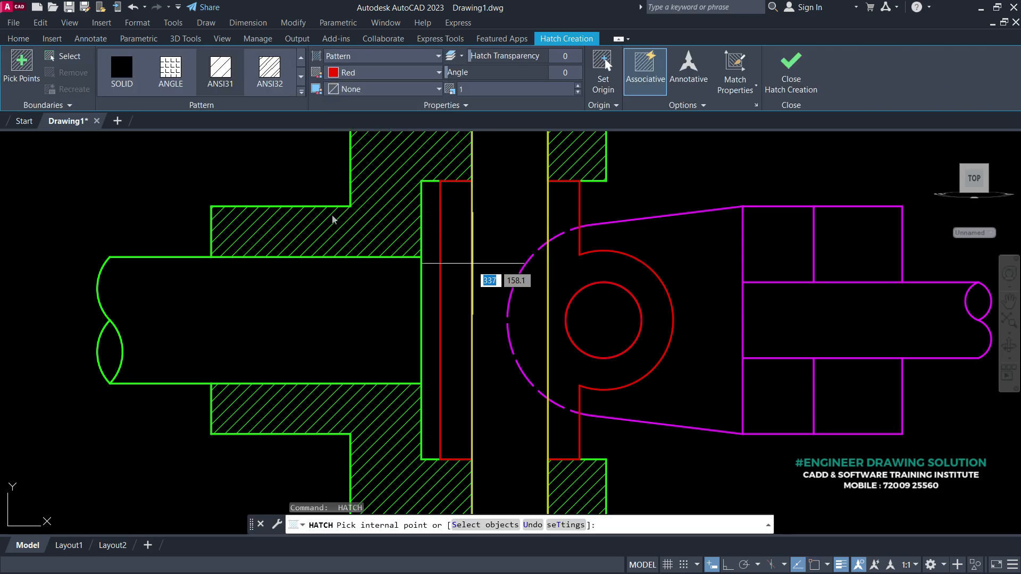
{"action": "left_click", "coordinate": [459, 268]}
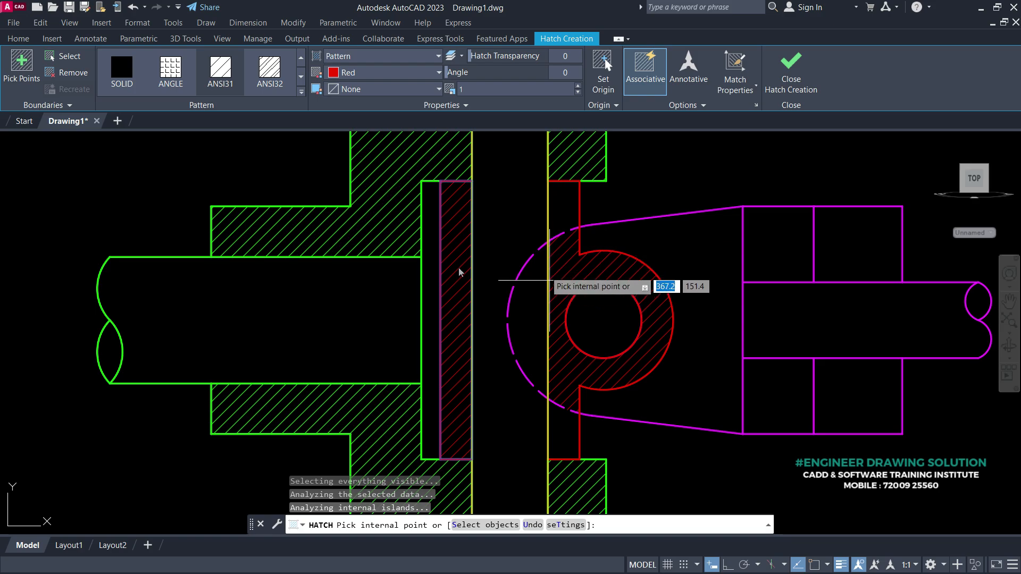
{"action": "left_click", "coordinate": [567, 201]}
{"action": "left_click", "coordinate": [576, 280]}
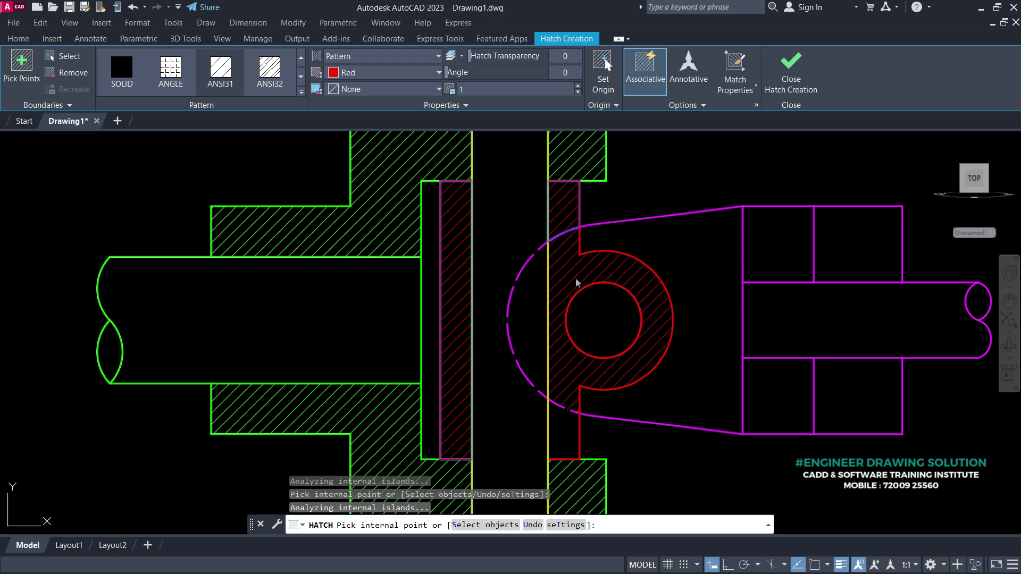
{"action": "middle_click_drag", "start_coordinate": [570, 334], "coordinate": [548, 276]}
{"action": "left_click", "coordinate": [539, 374]}
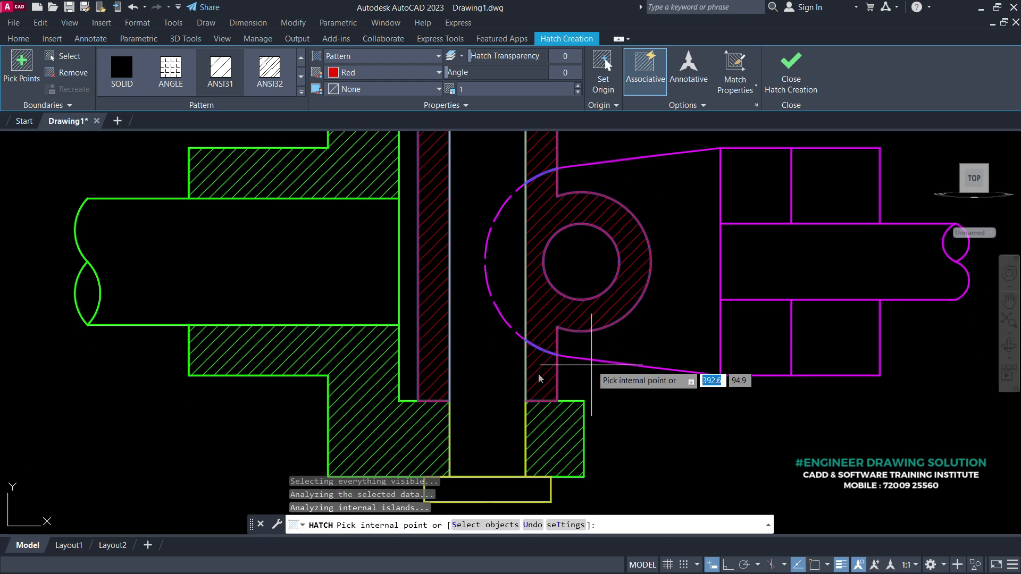
{"action": "scroll", "coordinate": [591, 367], "scroll_direction": "down", "scroll_amount": 1}
{"action": "key", "text": "Return"}
- Trim the inner vertical lines from the magenta part's upper and lower blocks above and below the shaft
{"action": "middle_click_drag", "start_coordinate": [636, 277], "coordinate": [479, 319]}
{"action": "scroll", "coordinate": [637, 288], "scroll_direction": "up", "scroll_amount": 2}
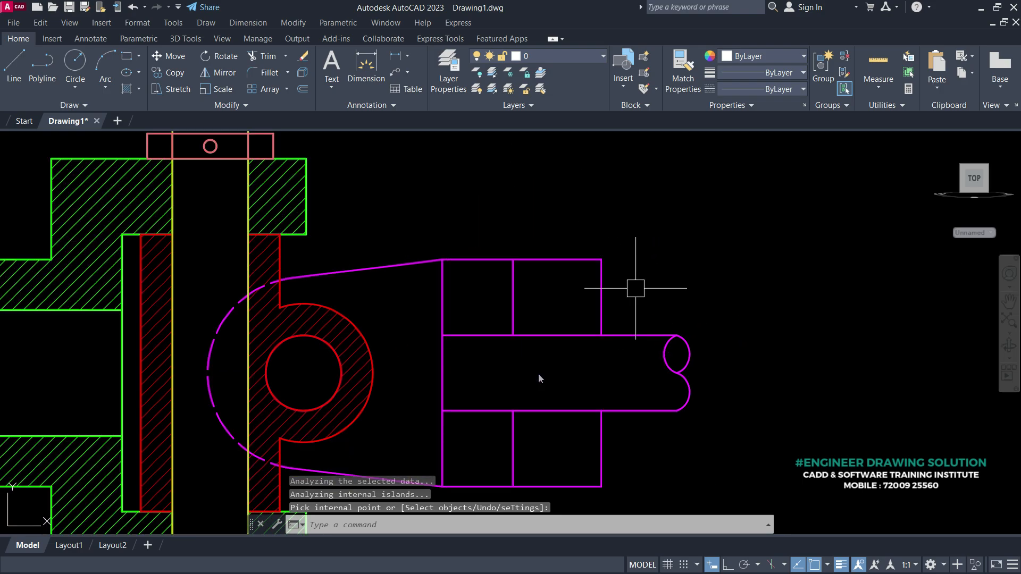
{"action": "middle_click_drag", "start_coordinate": [633, 287], "coordinate": [631, 308]}
{"action": "type", "text": "tr"}
{"action": "key", "text": "Return"}
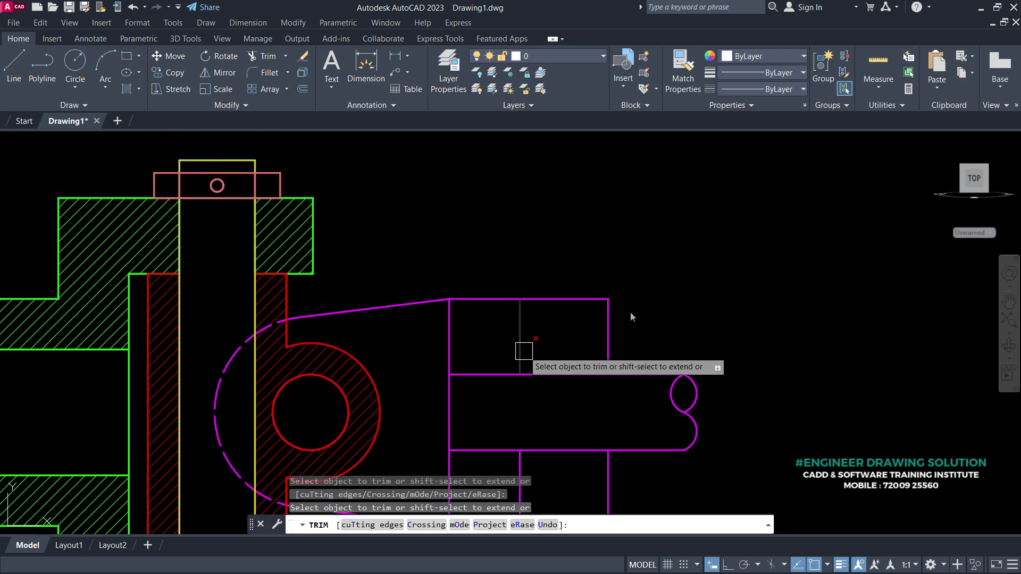
{"action": "scroll", "coordinate": [528, 311], "scroll_direction": "down", "scroll_amount": 1}
{"action": "key", "text": "Escape"}
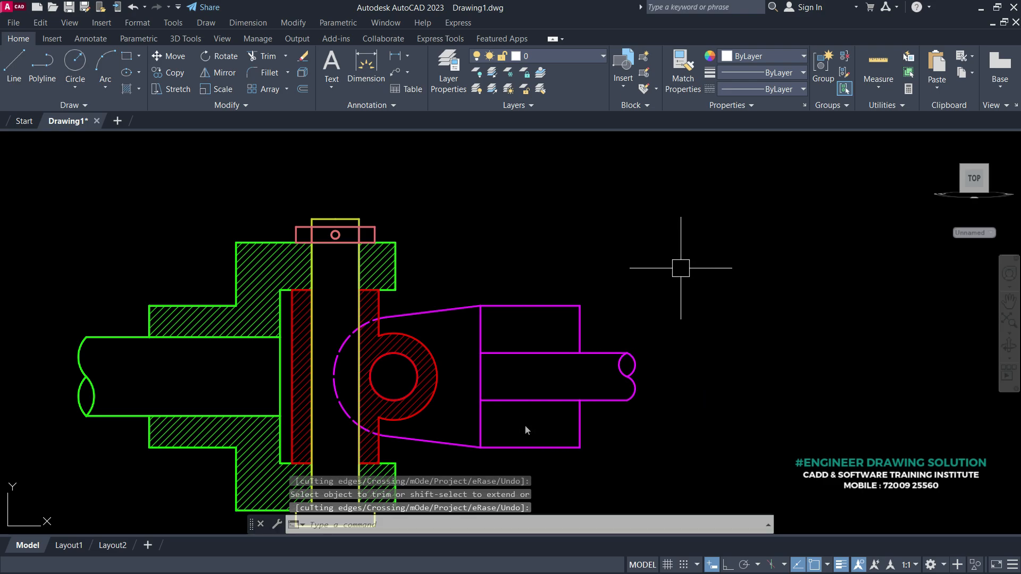
- Hatch the magenta part's upper and lower blocks in magenta with the pattern angle set to 90
{"action": "type", "text": "h"}
{"action": "key", "text": "Return"}
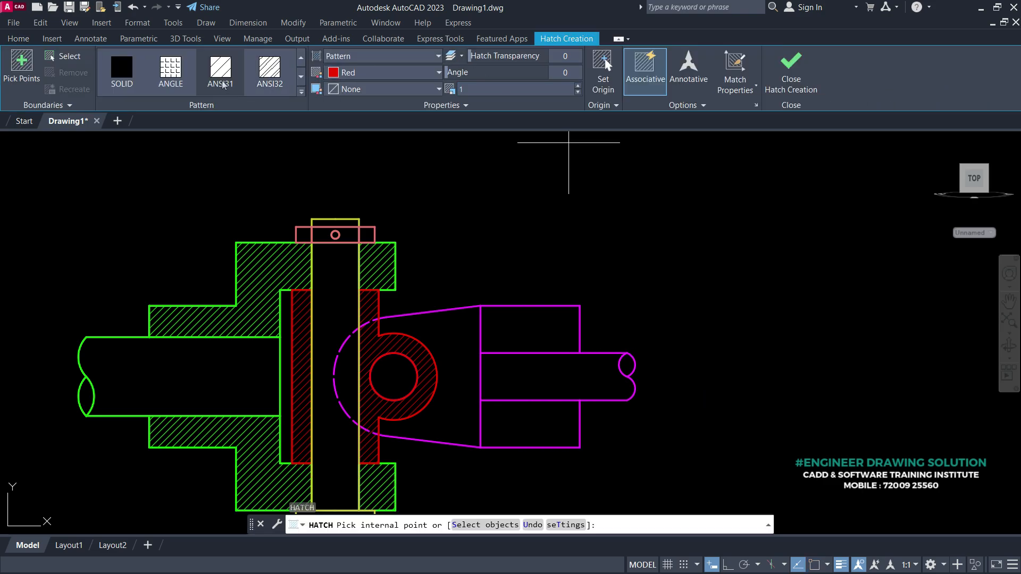
{"action": "left_click", "coordinate": [526, 333]}
{"action": "left_click", "coordinate": [519, 424]}
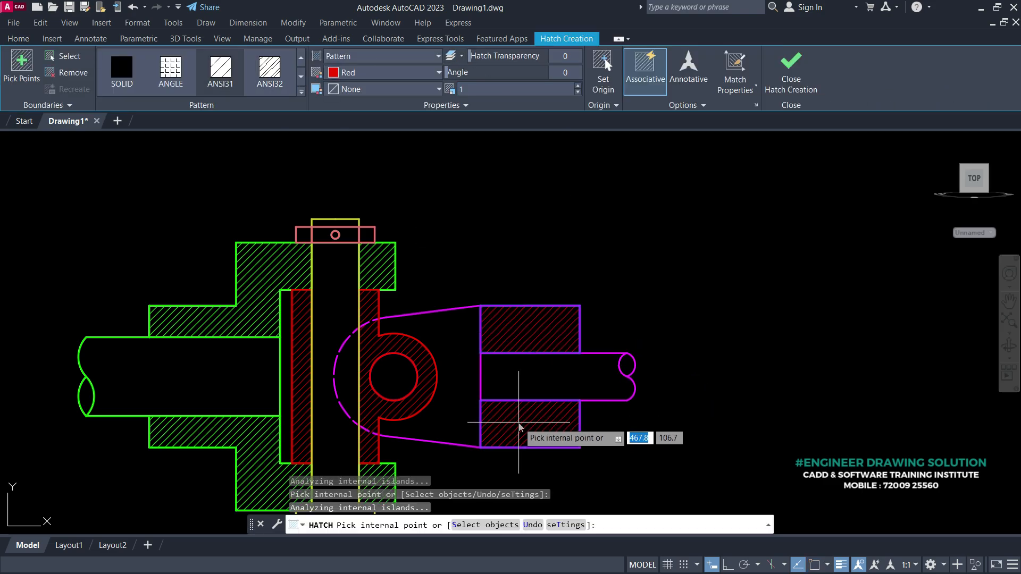
{"action": "left_click", "coordinate": [345, 73]}
{"action": "left_click", "coordinate": [398, 199]}
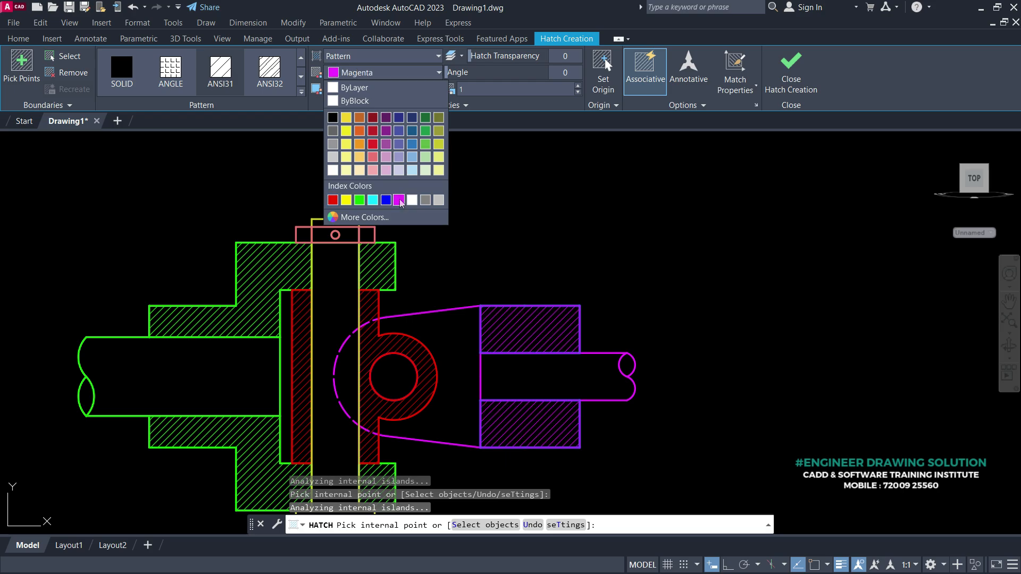
{"action": "left_click", "coordinate": [567, 78]}
{"action": "type", "text": "90"}
{"action": "key", "text": "Return"}
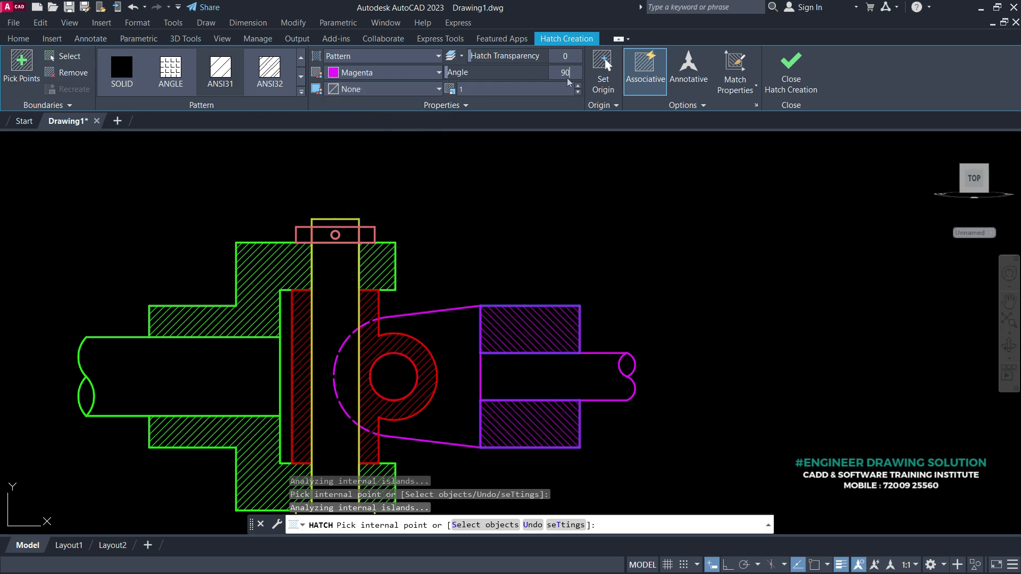
{"action": "left_click", "coordinate": [806, 81]}
- Hatch the closed loop at the green shaft's broken end in green with a pattern scale of 0.5
{"action": "scroll", "coordinate": [601, 261], "scroll_direction": "down", "scroll_amount": 2}
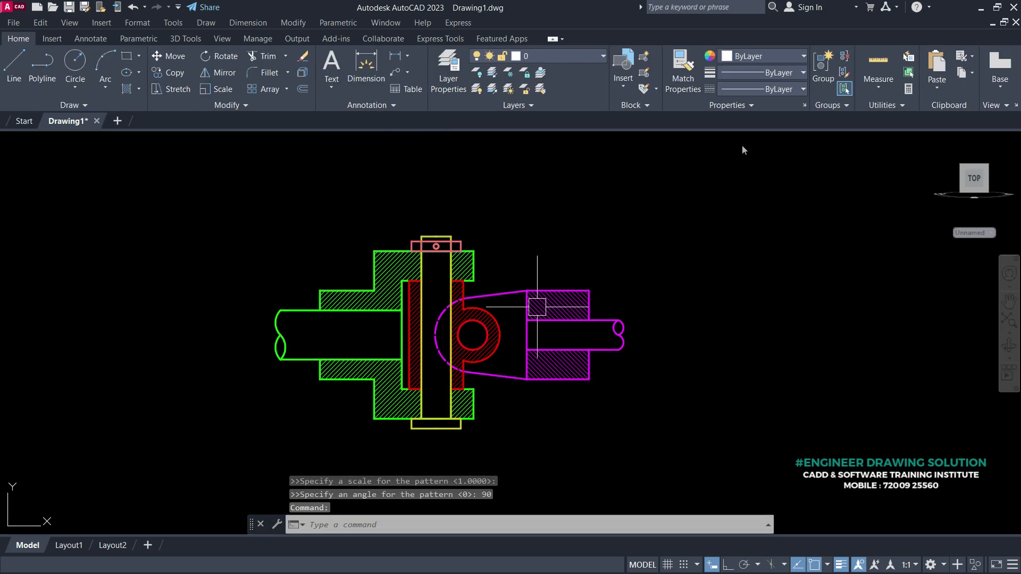
{"action": "middle_click_drag", "start_coordinate": [536, 307], "coordinate": [610, 259]}
{"action": "scroll", "coordinate": [549, 219], "scroll_direction": "up", "scroll_amount": 2}
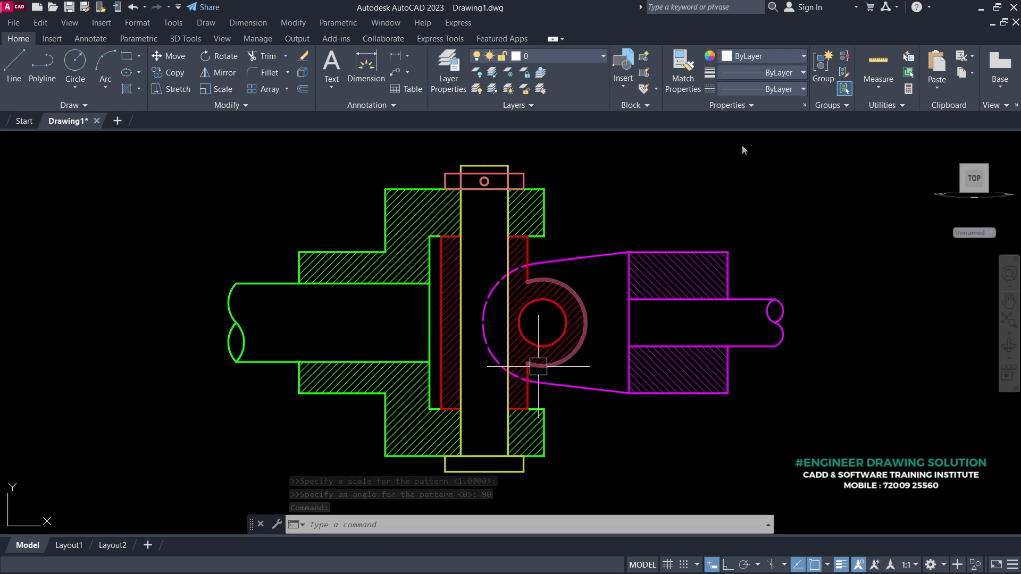
{"action": "middle_click_drag", "start_coordinate": [548, 351], "coordinate": [506, 331]}
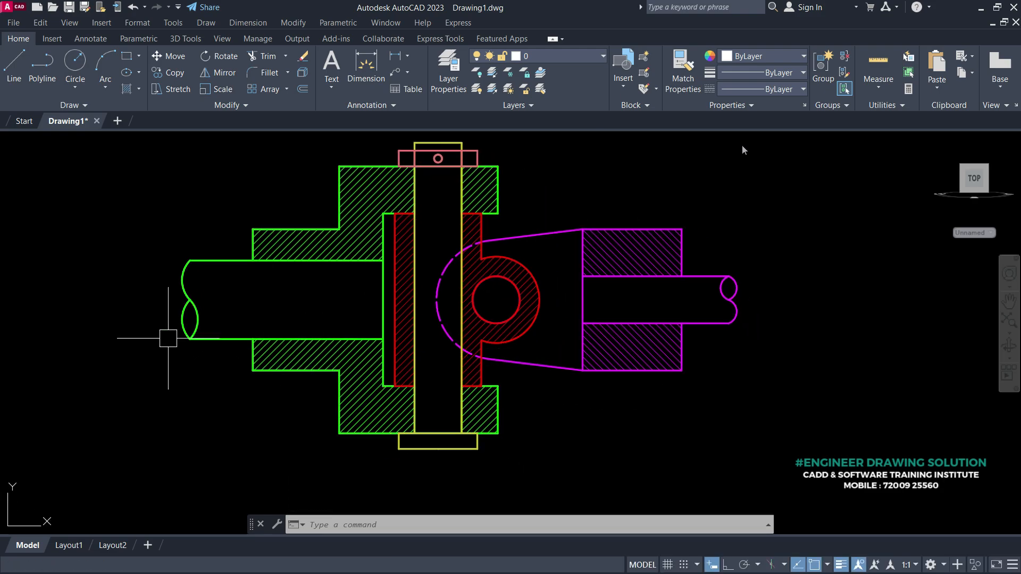
{"action": "scroll", "coordinate": [170, 337], "scroll_direction": "up", "scroll_amount": 4}
{"action": "type", "text": "h"}
{"action": "key", "text": "Return"}
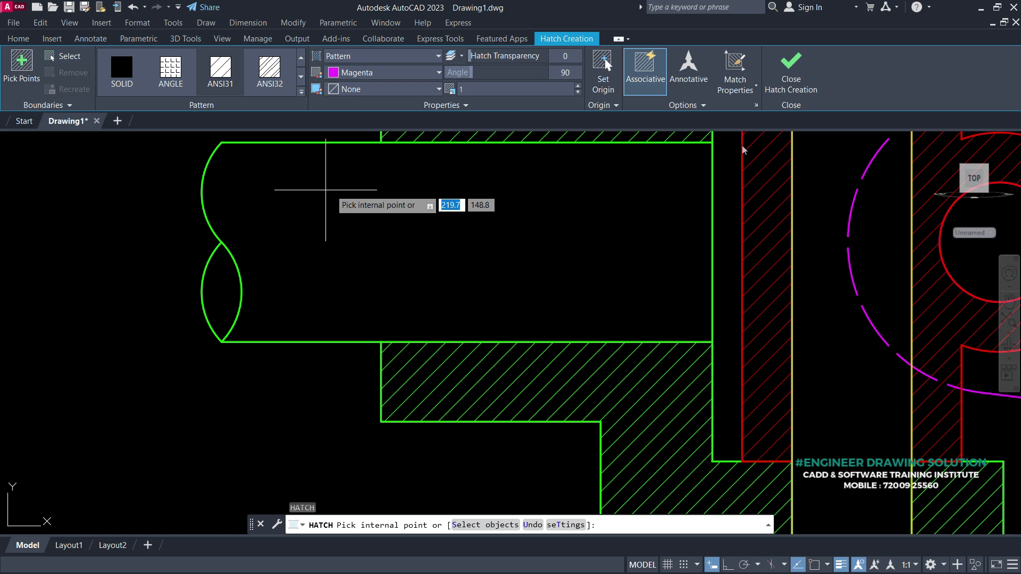
{"action": "left_click", "coordinate": [230, 310]}
{"action": "left_click", "coordinate": [395, 74]}
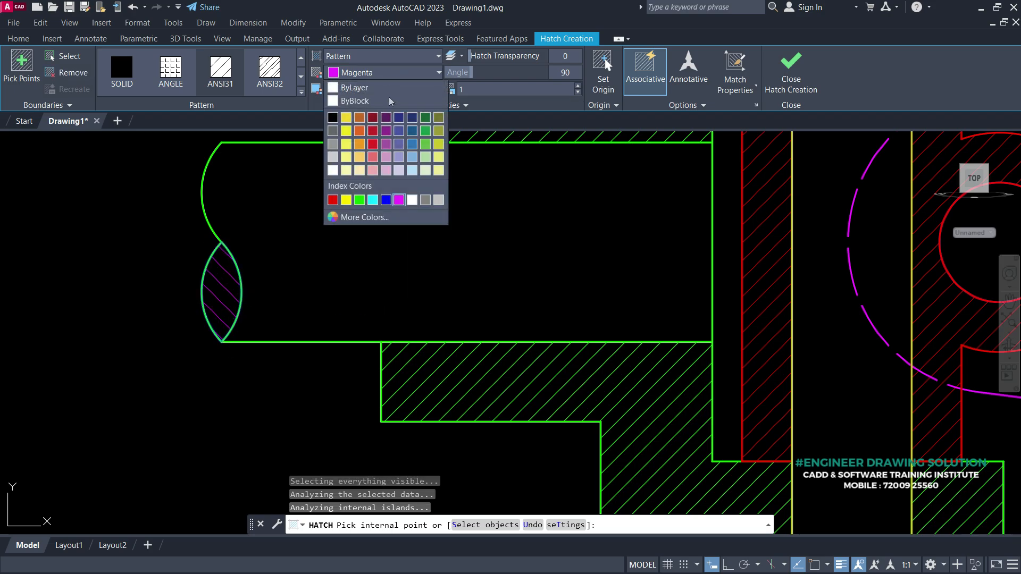
{"action": "left_click", "coordinate": [360, 199]}
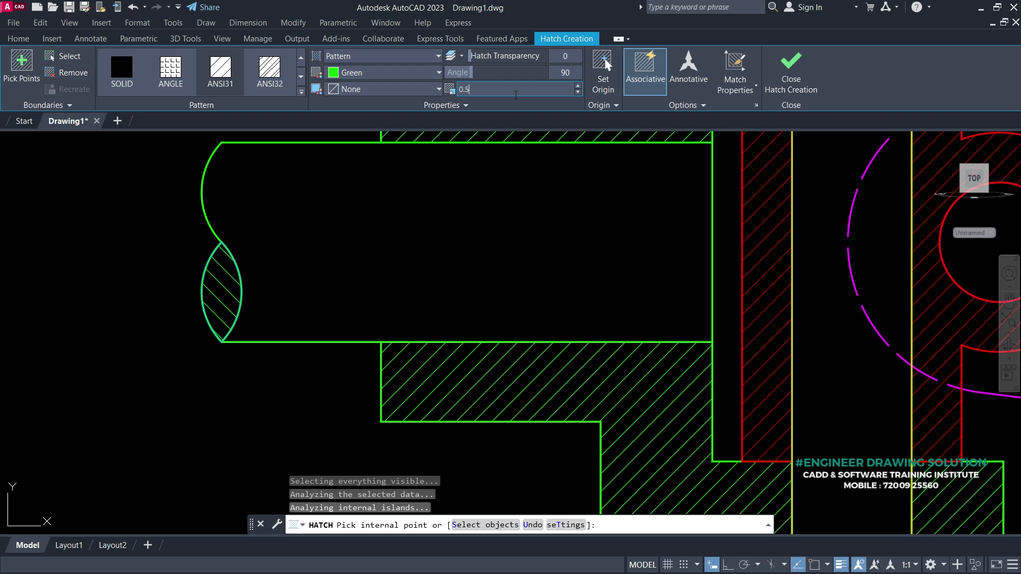
{"action": "key", "text": "space"}
{"action": "key", "text": "space"}
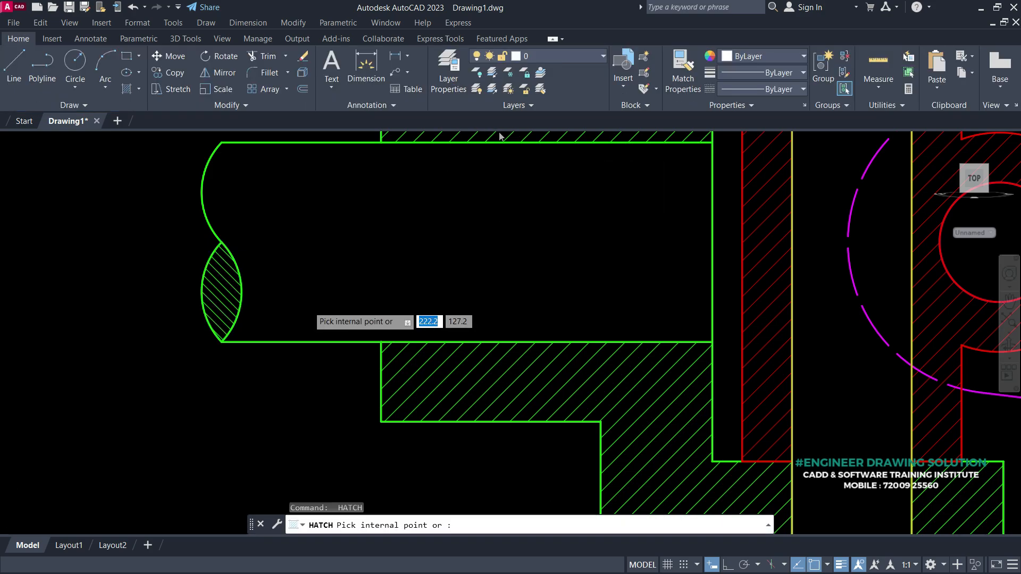
{"action": "scroll", "coordinate": [322, 306], "scroll_direction": "down", "scroll_amount": 3}
{"action": "key", "text": "space"}
- Hatch the closed loop at the magenta shaft's broken end in magenta at scale 0.5 and angle 0
{"action": "middle_click_drag", "start_coordinate": [691, 317], "coordinate": [554, 328]}
{"action": "key", "text": "space"}
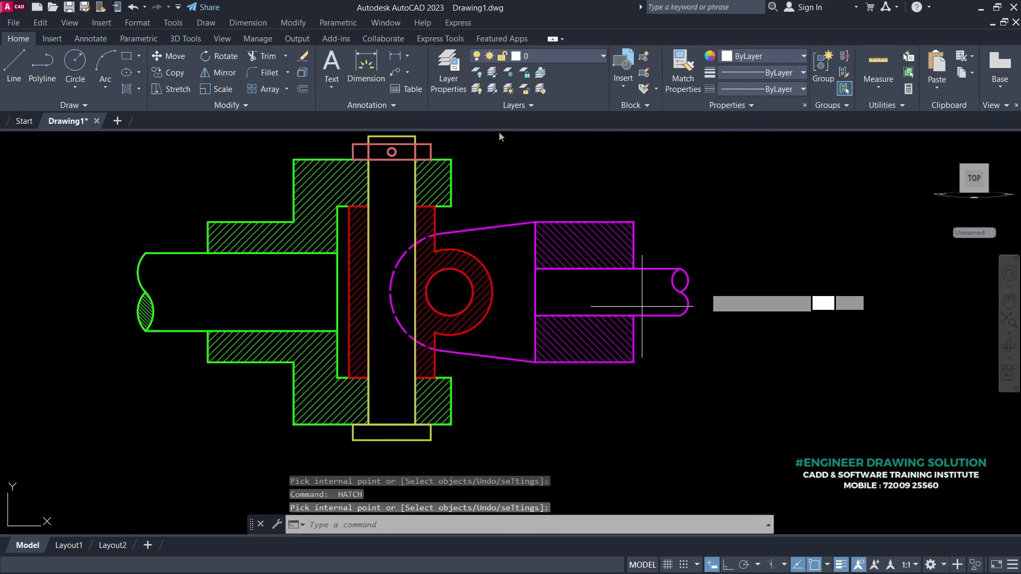
{"action": "left_click", "coordinate": [386, 73]}
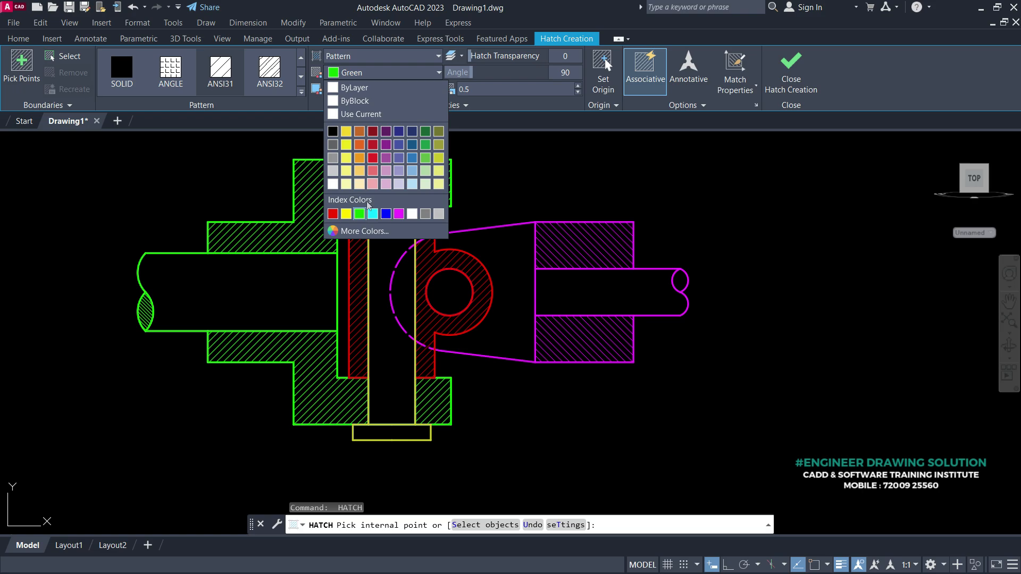
{"action": "left_click", "coordinate": [399, 214]}
{"action": "scroll", "coordinate": [672, 281], "scroll_direction": "up", "scroll_amount": 6}
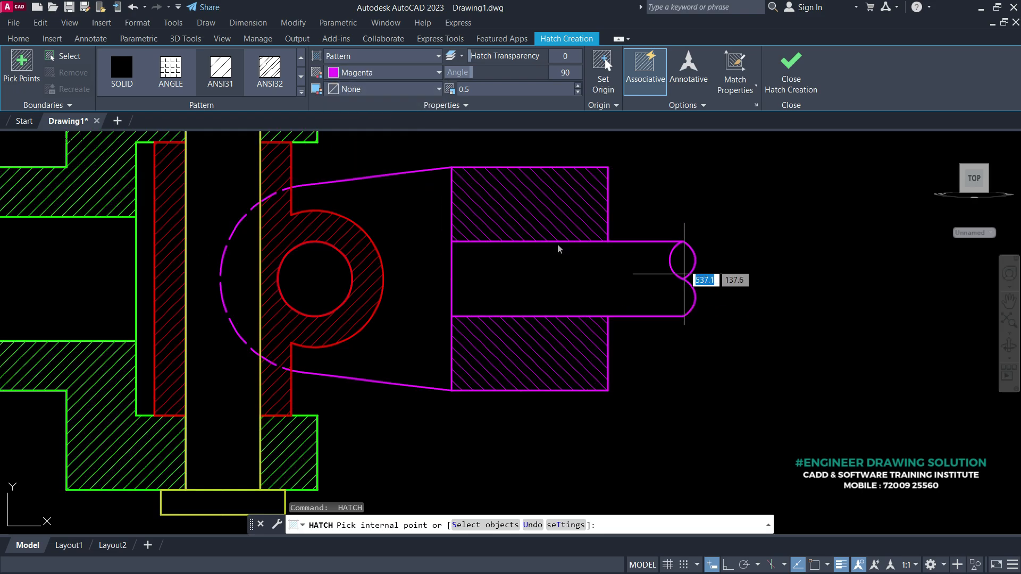
{"action": "left_click", "coordinate": [676, 279]}
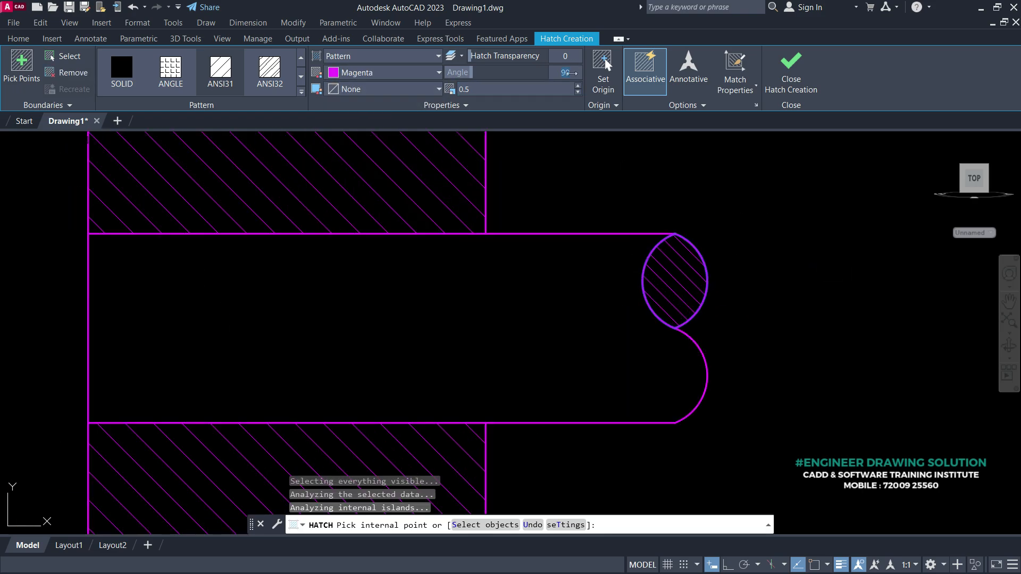
{"action": "key", "text": "Return"}
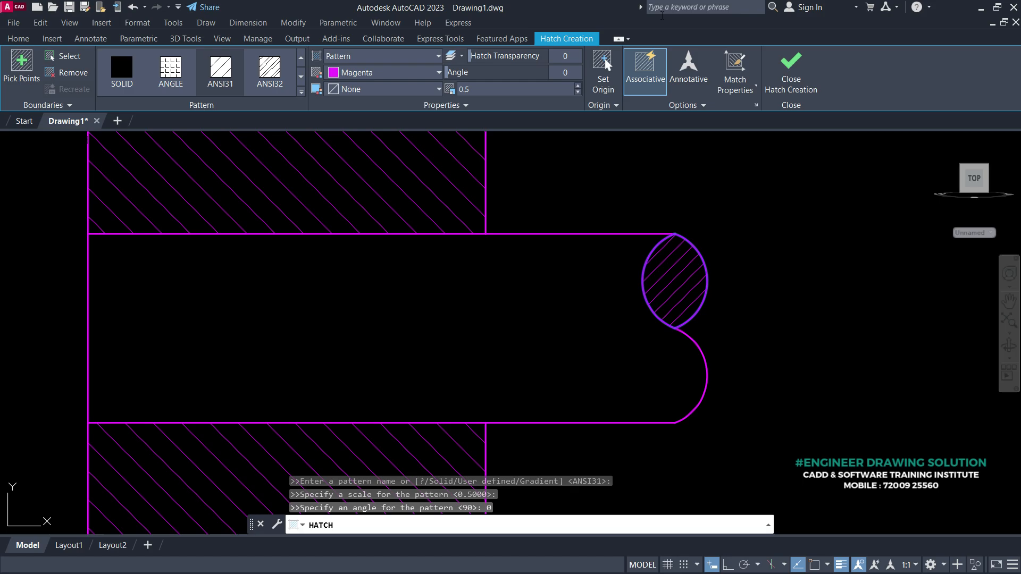
{"action": "left_click", "coordinate": [796, 83]}
{"action": "scroll", "coordinate": [614, 321], "scroll_direction": "down", "scroll_amount": 8}
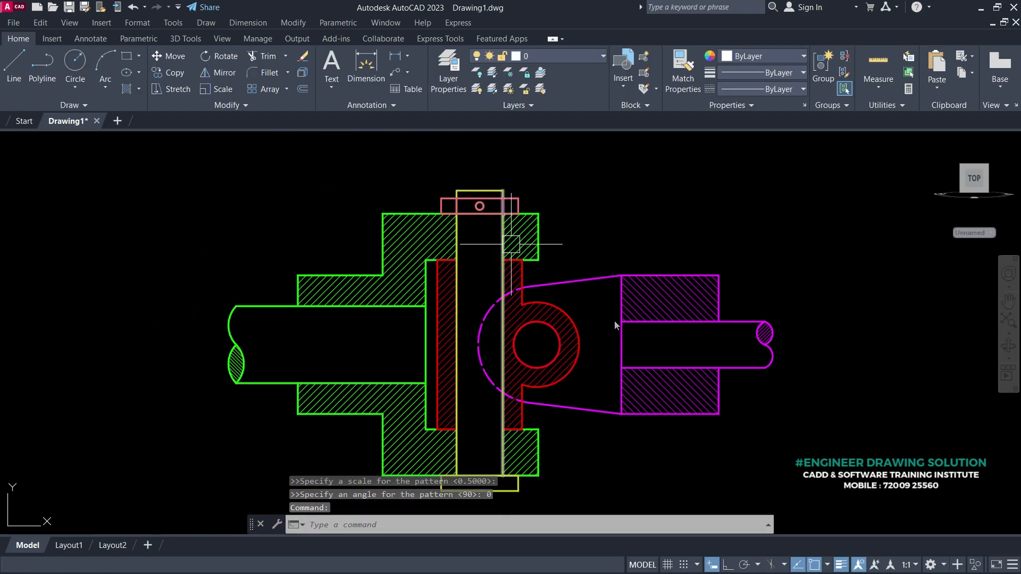
- Draw a horizontal line with Ortho on along the common shaft axis, extending past both broken shaft ends
{"action": "scroll", "coordinate": [568, 287], "scroll_direction": "down", "scroll_amount": 2}
{"action": "middle_click_drag", "start_coordinate": [568, 287], "coordinate": [539, 275]}
{"action": "scroll", "coordinate": [514, 291], "scroll_direction": "up", "scroll_amount": 2}
{"action": "middle_click_drag", "start_coordinate": [431, 306], "coordinate": [485, 296]}
{"action": "type", "text": "l"}
{"action": "key", "text": "Return"}
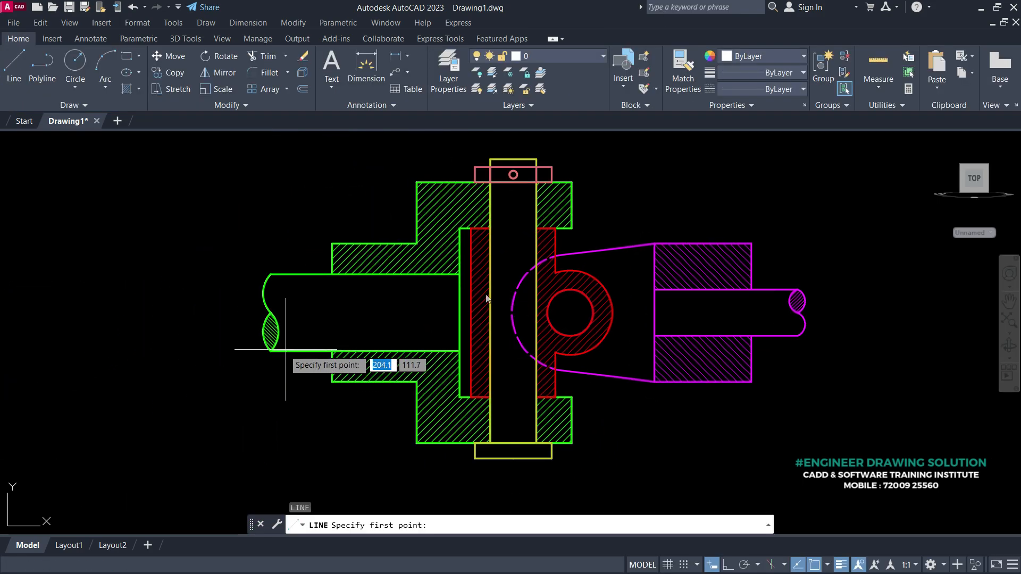
{"action": "left_click", "coordinate": [212, 313]}
{"action": "left_click", "coordinate": [728, 564]}
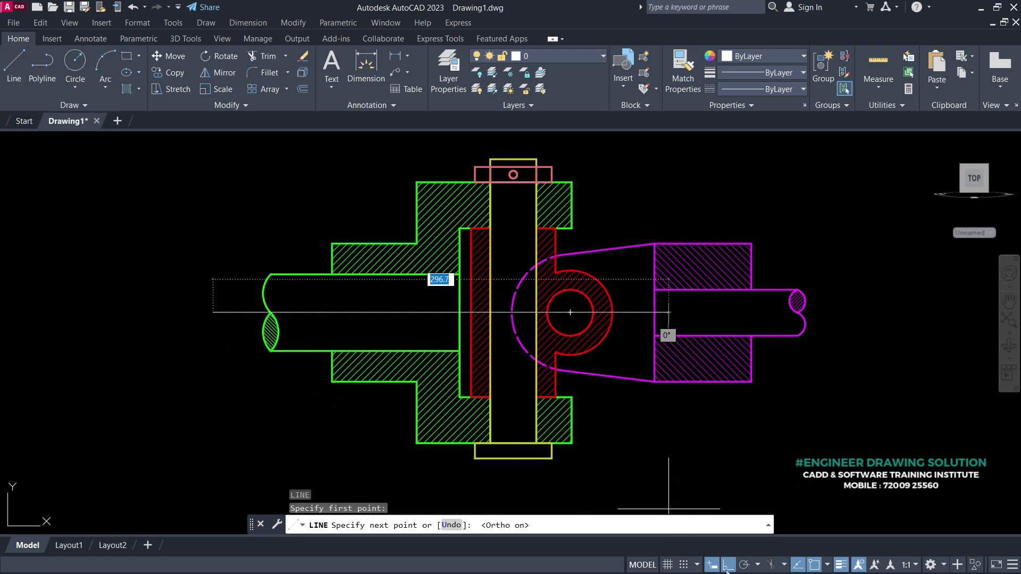
{"action": "left_click", "coordinate": [881, 313]}
{"action": "key", "text": "Return"}
{"action": "key", "text": "Return"}
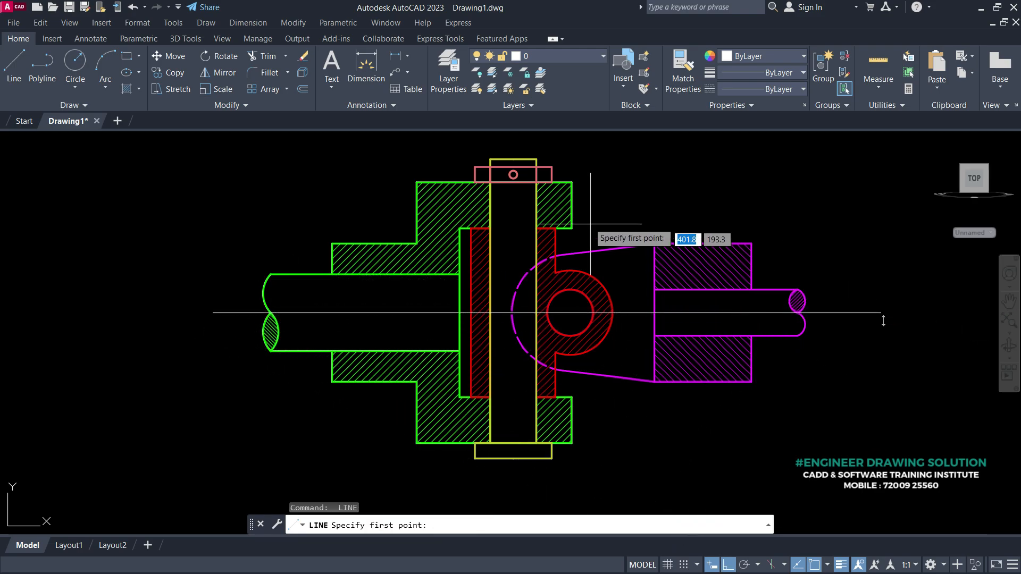
- Draw a vertical line along the yellow pin's axis, extending past both ends of the pin
{"action": "key", "text": "Return"}
{"action": "key", "text": "Return"}
{"action": "middle_click_drag", "start_coordinate": [710, 196], "coordinate": [724, 272]}
{"action": "key", "text": "Return"}
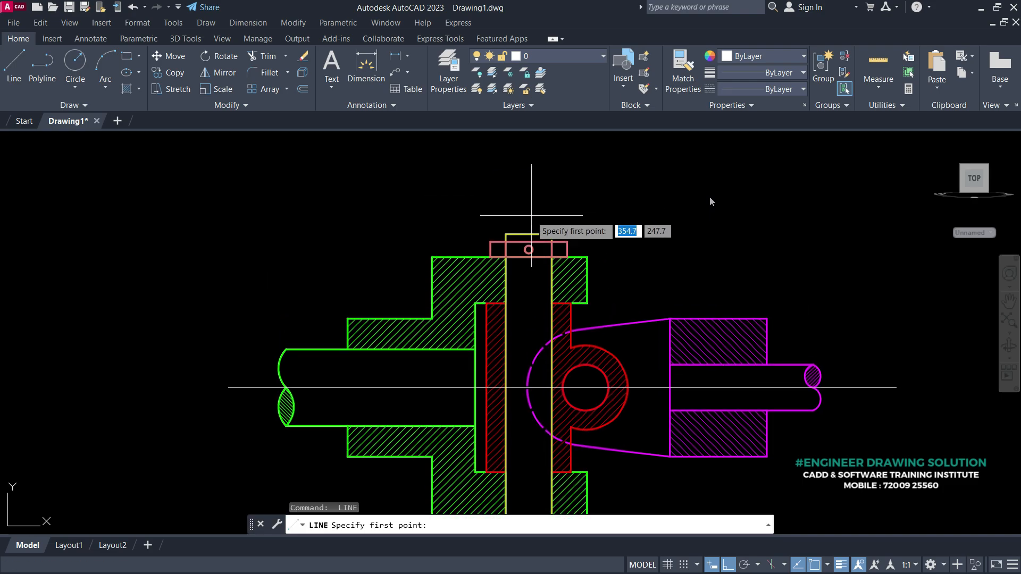
{"action": "left_click", "coordinate": [530, 198]}
{"action": "scroll", "coordinate": [531, 198], "scroll_direction": "down", "scroll_amount": 2}
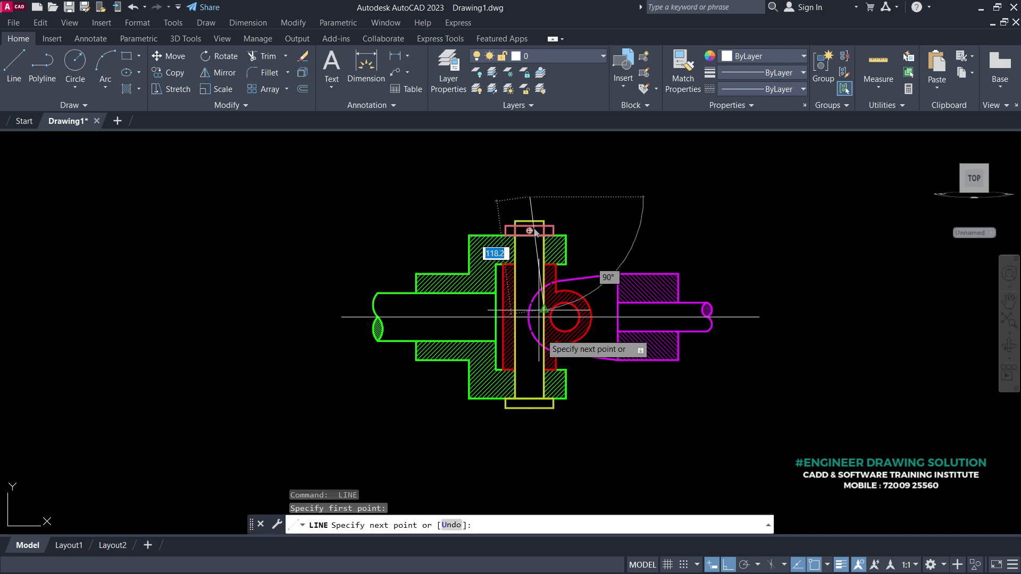
{"action": "left_click", "coordinate": [529, 452]}
{"action": "key", "text": "Return"}
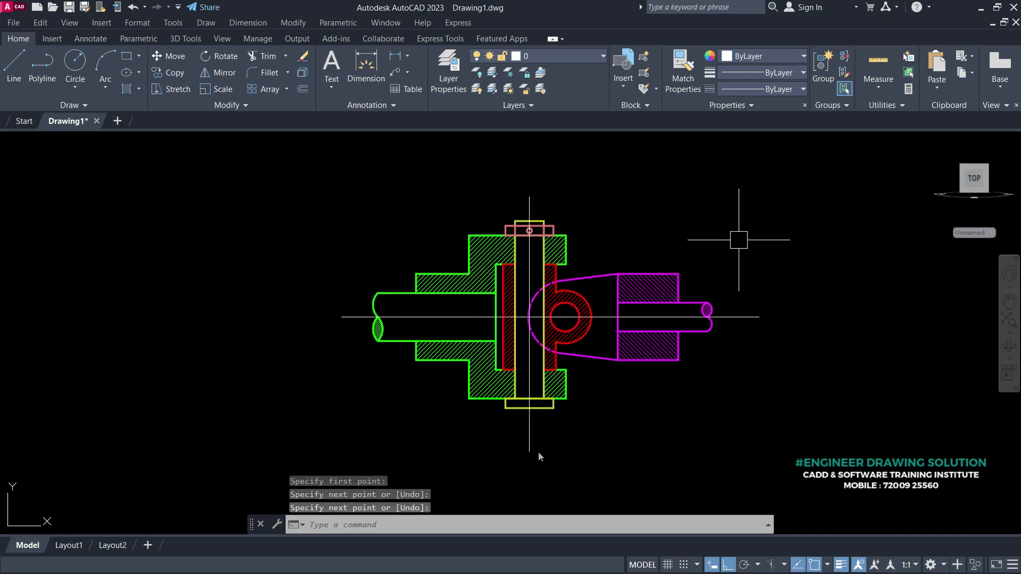
- Load the ACAD_ISO08W100 long-dash short-dash linetype from acadiso.lin into the drawing
{"action": "left_click", "coordinate": [771, 88]}
{"action": "left_click", "coordinate": [753, 163]}
{"action": "left_click", "coordinate": [630, 183]}
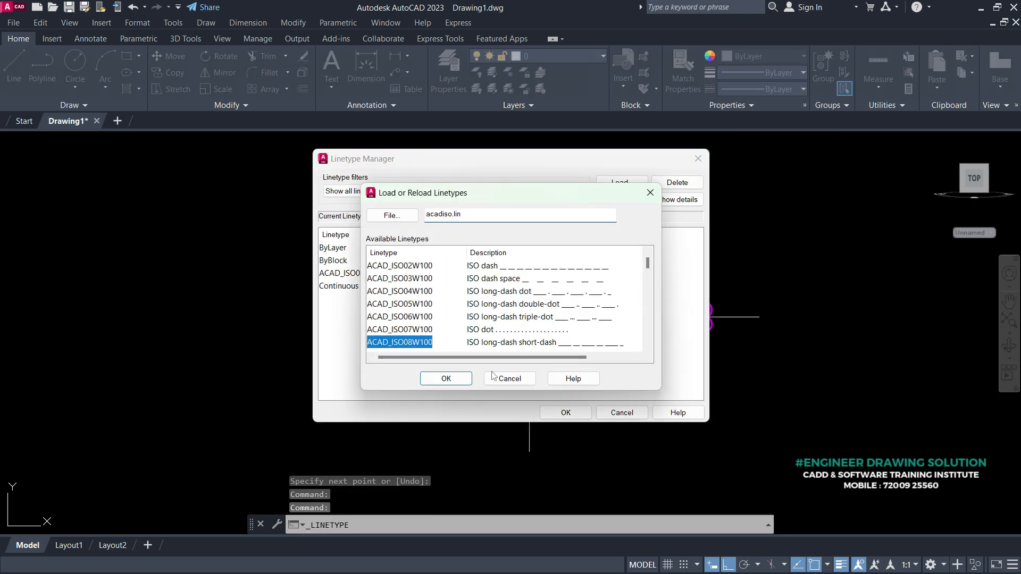
{"action": "left_click", "coordinate": [451, 382]}
{"action": "left_click", "coordinate": [566, 413]}
- Assign the ACAD_ISO08W100 linetype to the horizontal shaft axis line and the vertical pin axis line
{"action": "scroll", "coordinate": [575, 362], "scroll_direction": "up", "scroll_amount": 4}
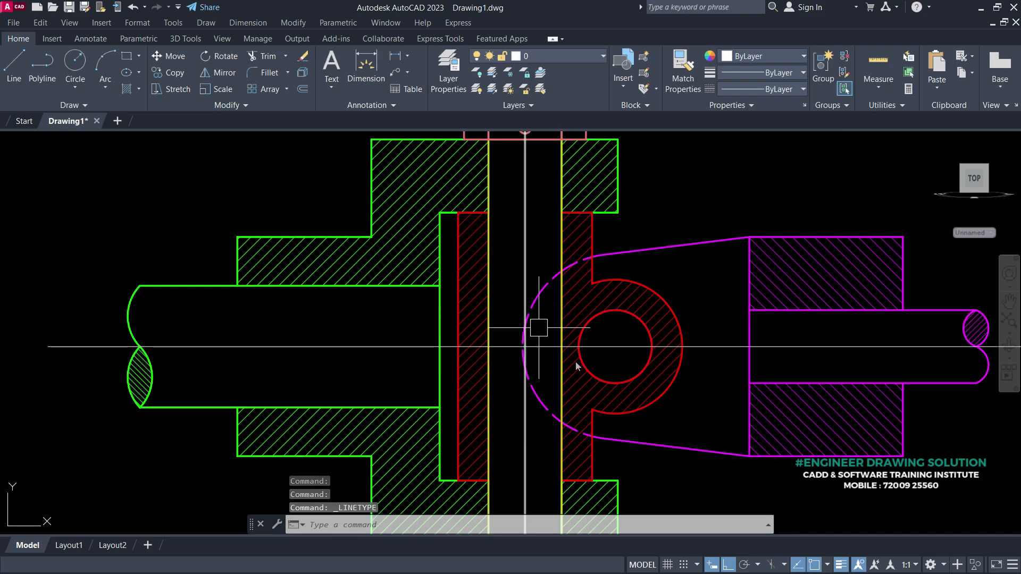
{"action": "left_click", "coordinate": [547, 344]}
{"action": "left_click", "coordinate": [777, 88]}
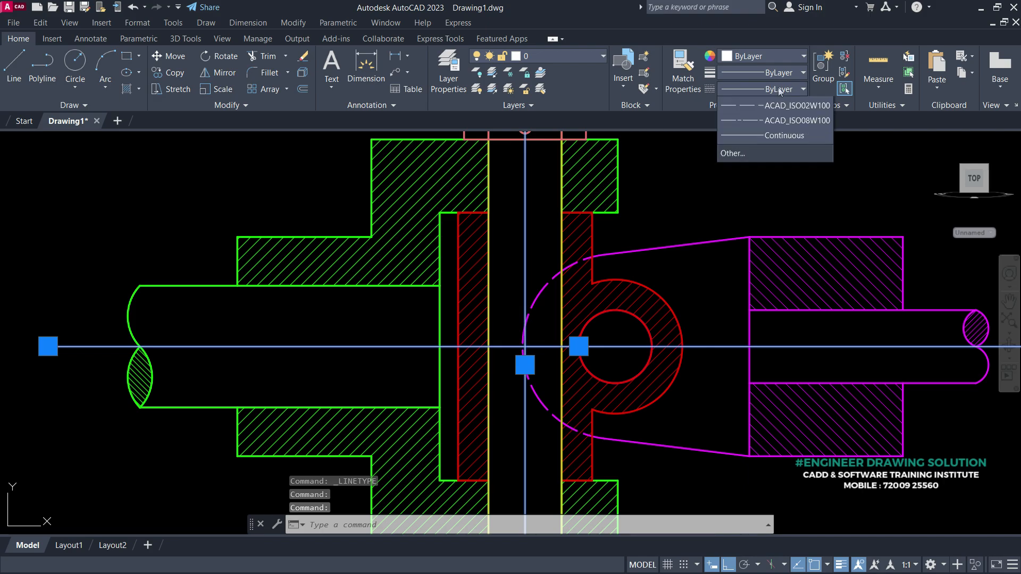
{"action": "left_click", "coordinate": [757, 145]}
{"action": "key", "text": "Escape"}
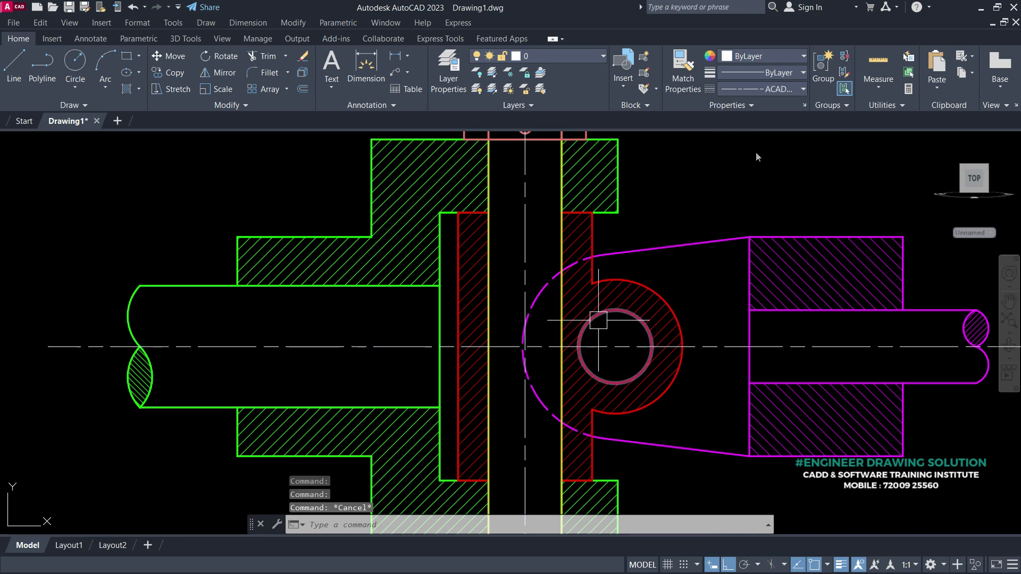
{"action": "scroll", "coordinate": [598, 320], "scroll_direction": "down", "scroll_amount": 3}
{"action": "scroll", "coordinate": [634, 383], "scroll_direction": "up", "scroll_amount": 2}
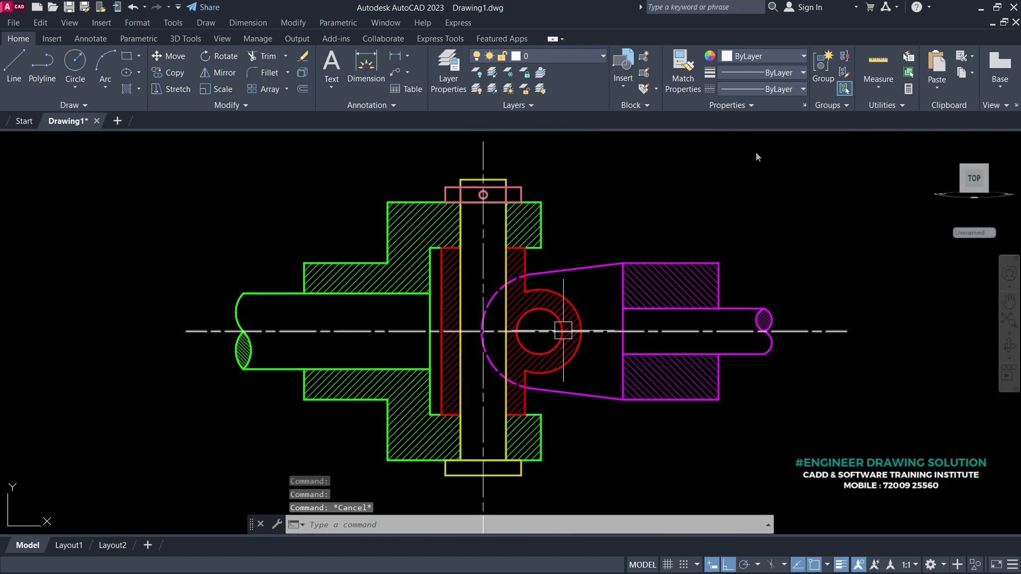
{"action": "middle_click_drag", "start_coordinate": [574, 368], "coordinate": [549, 353]}
{"action": "scroll", "coordinate": [528, 350], "scroll_direction": "up", "scroll_amount": 1}
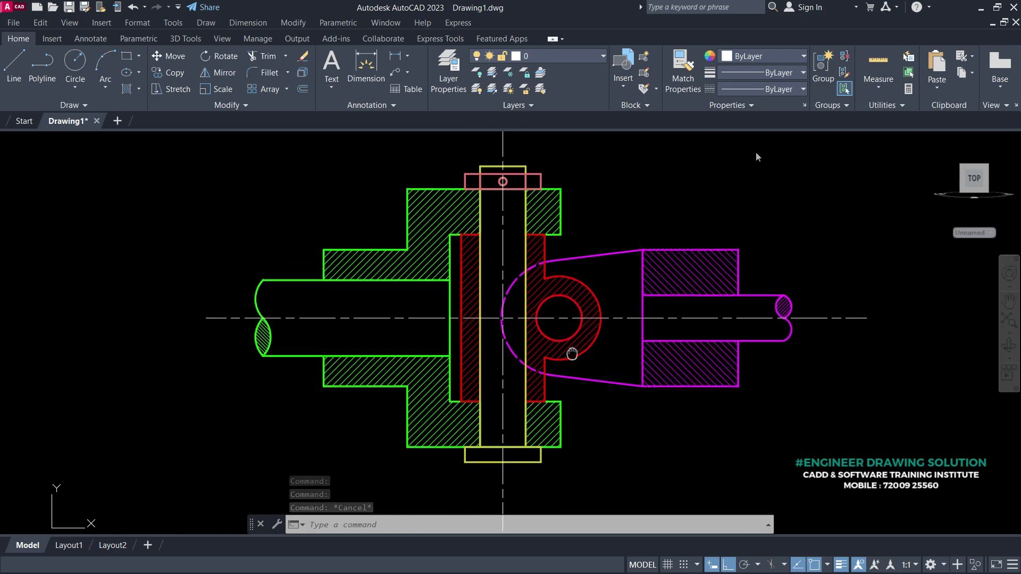